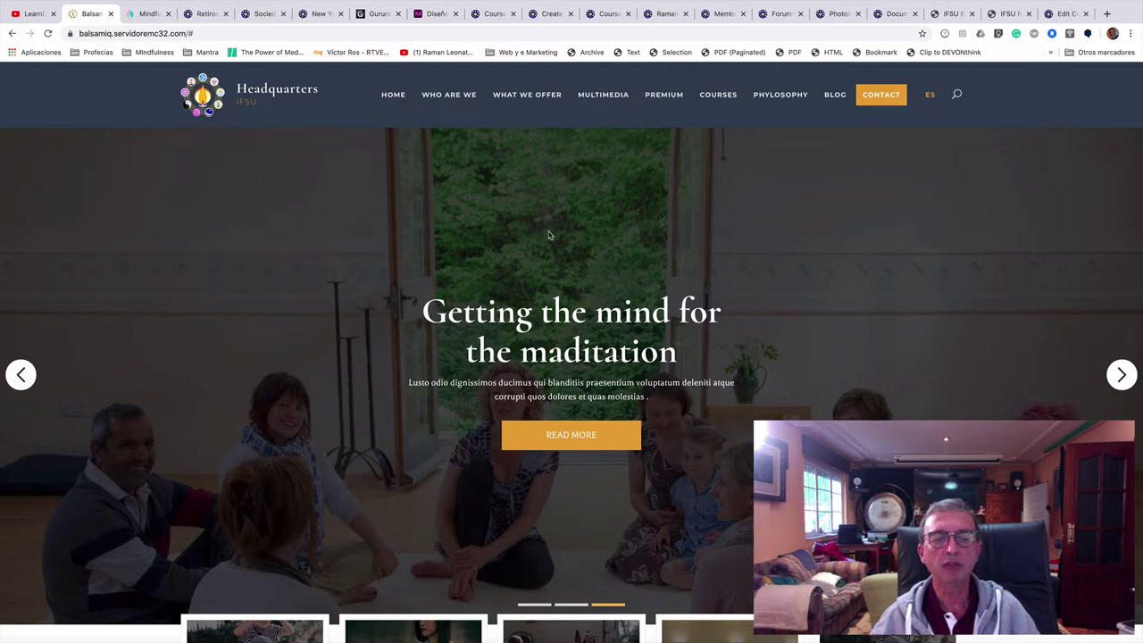
Step: Examine the headquarters home page of the International Foundation for Spiritual Unfoldment, from the banner slides to the cards linking its sites
scroll(549, 235, "down", 5)
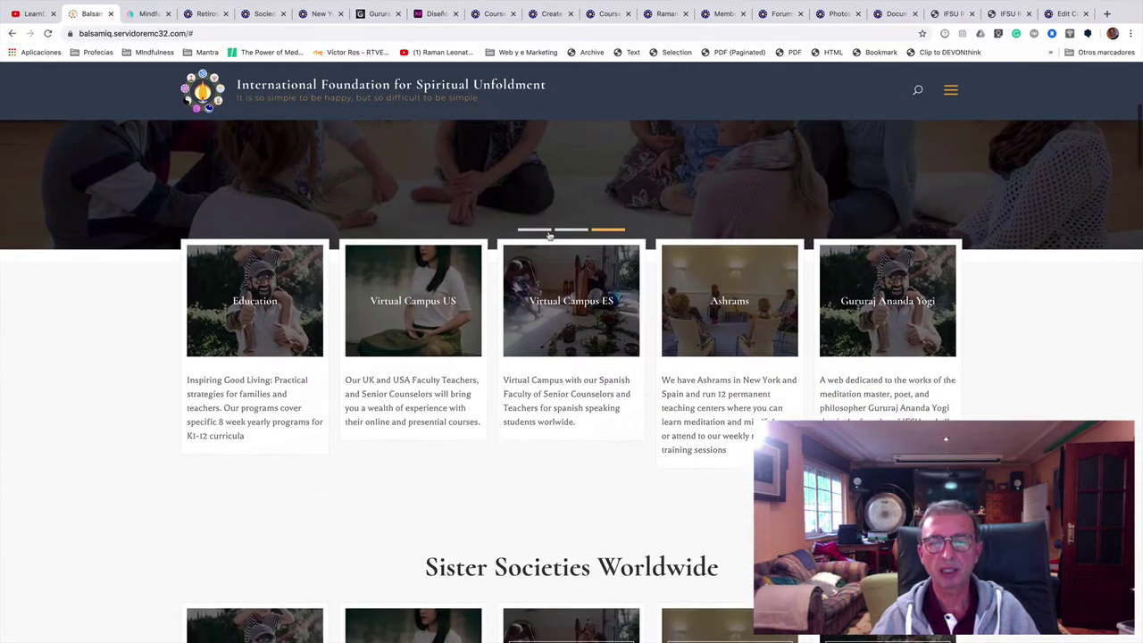
scroll(549, 235, "up", 5)
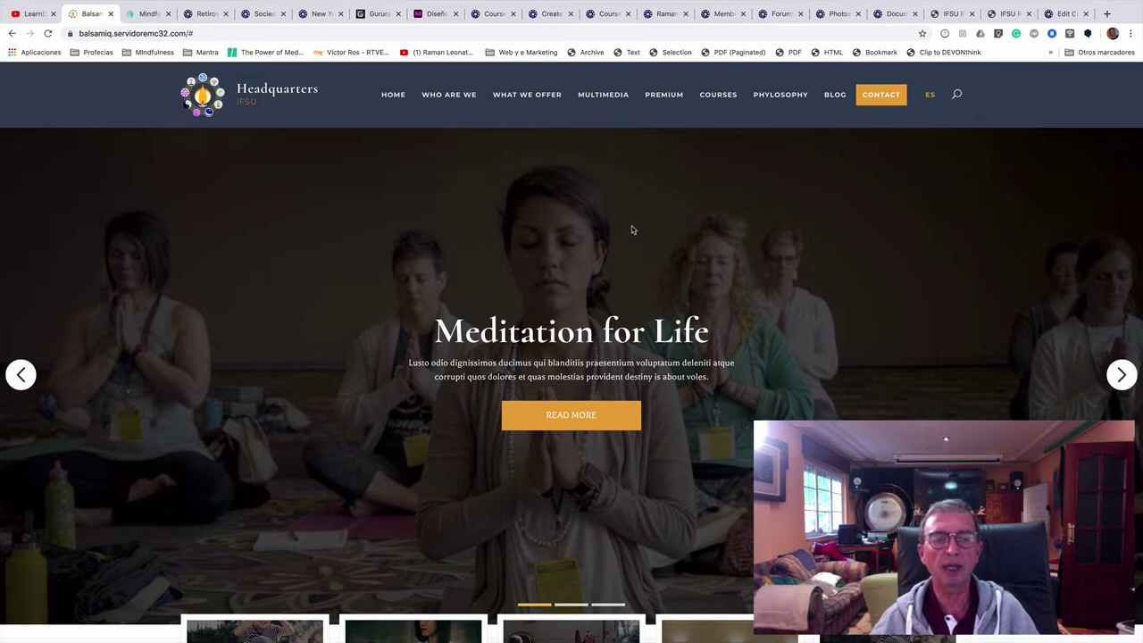
scroll(631, 229, "down", 4)
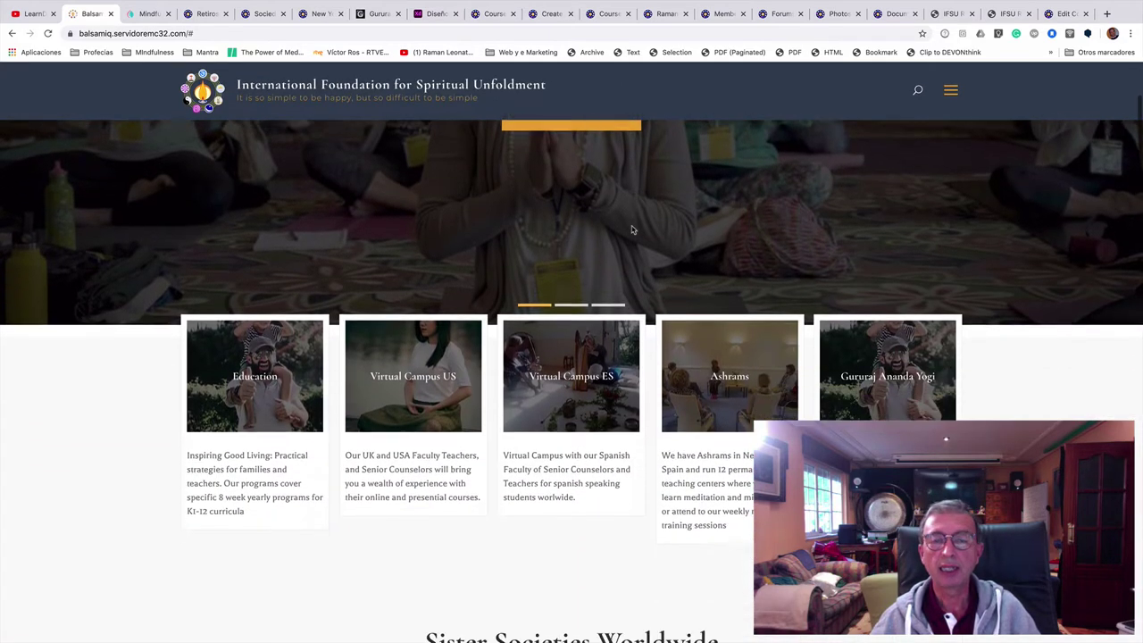
scroll(631, 230, "up", 5)
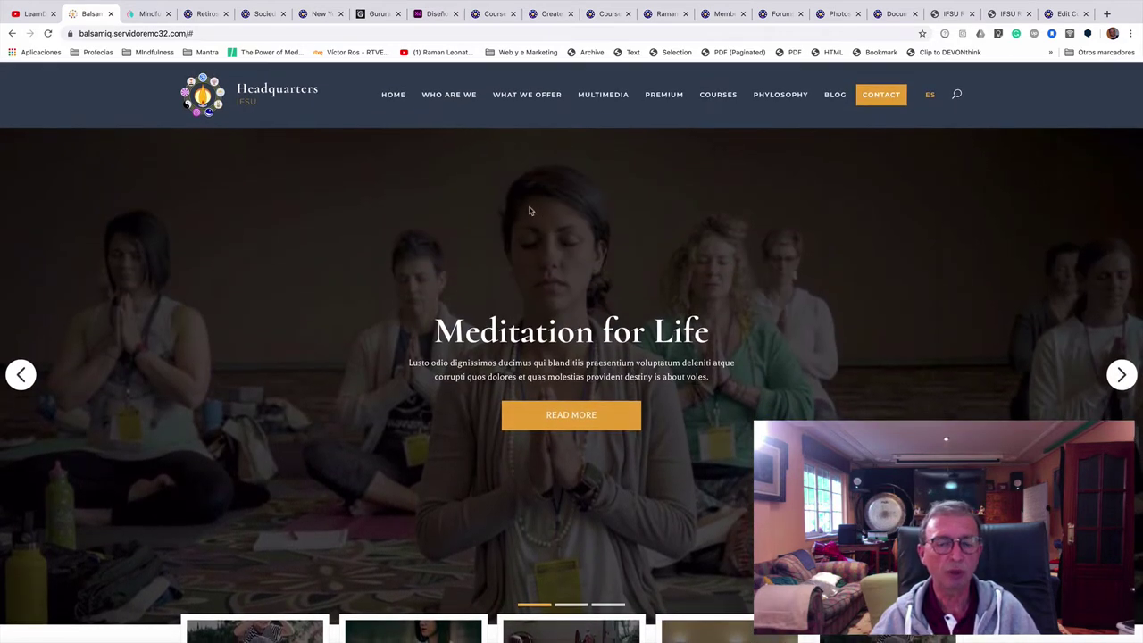
scroll(679, 230, "down", 2)
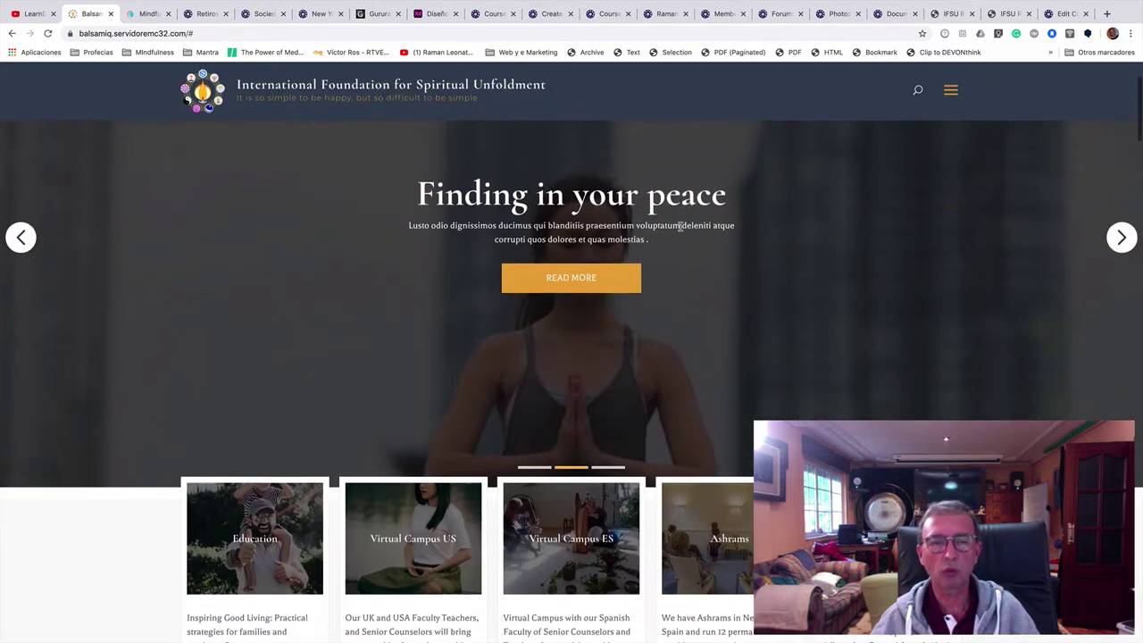
scroll(965, 246, "down", 3)
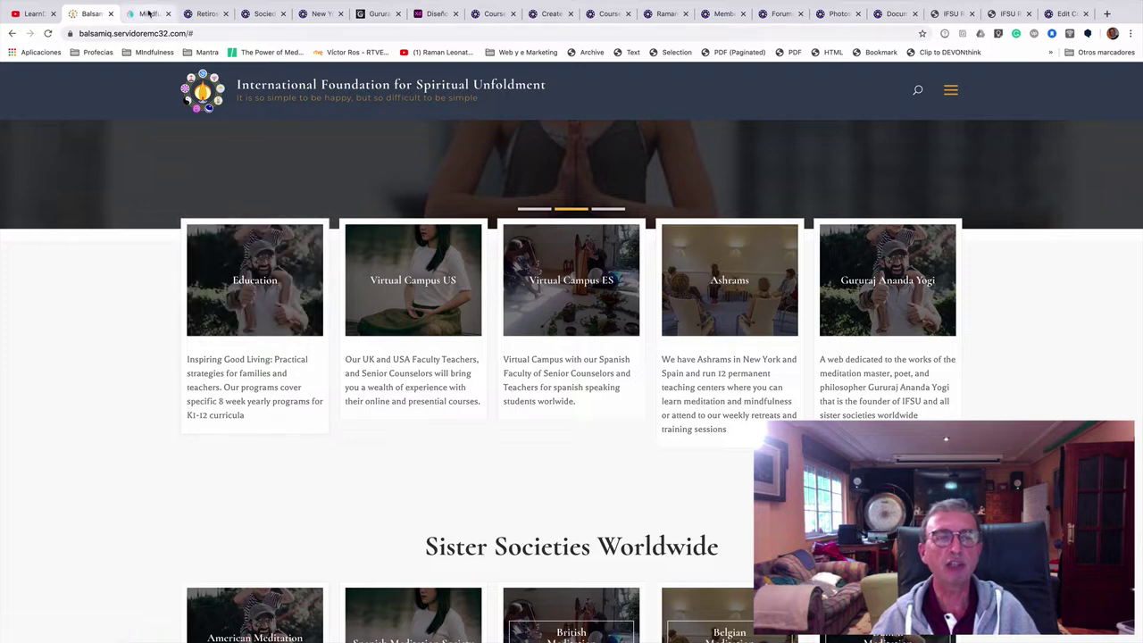
Step: Open the Mindfulness Schools site and look through its English home page down to the Emotional Education in the Classroom section
left_click(149, 15)
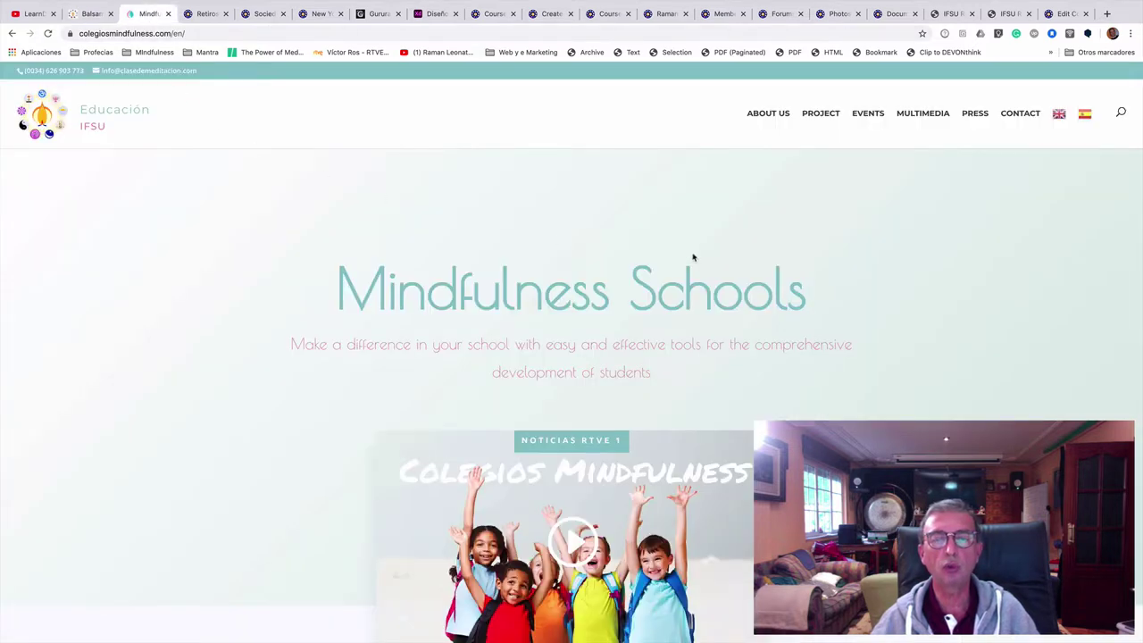
scroll(693, 258, "down", 5)
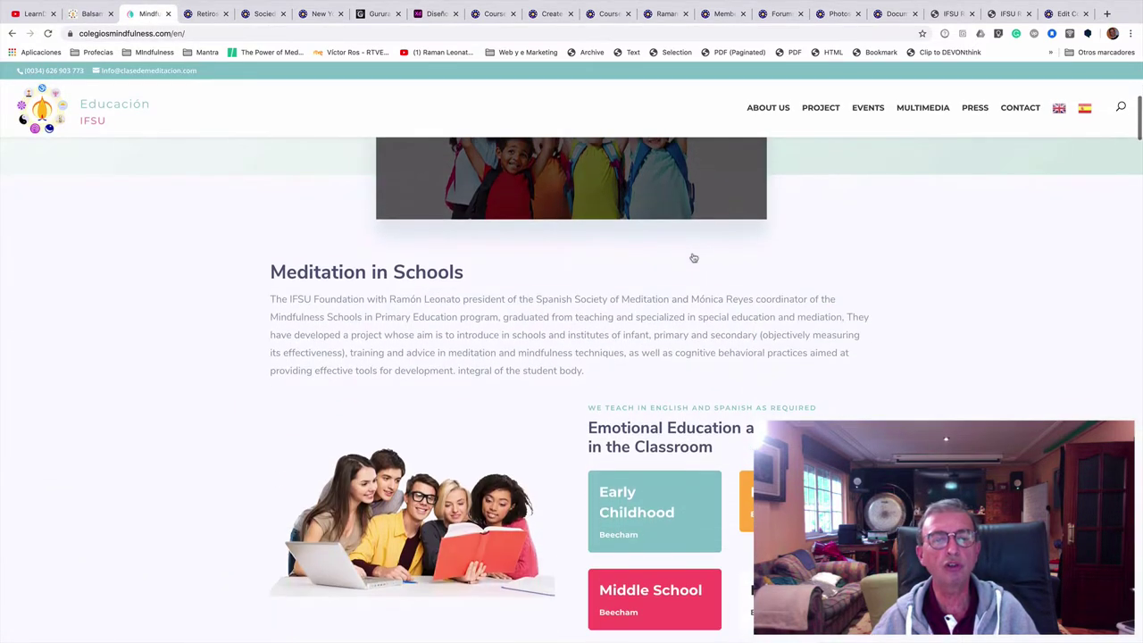
scroll(693, 258, "down", 1)
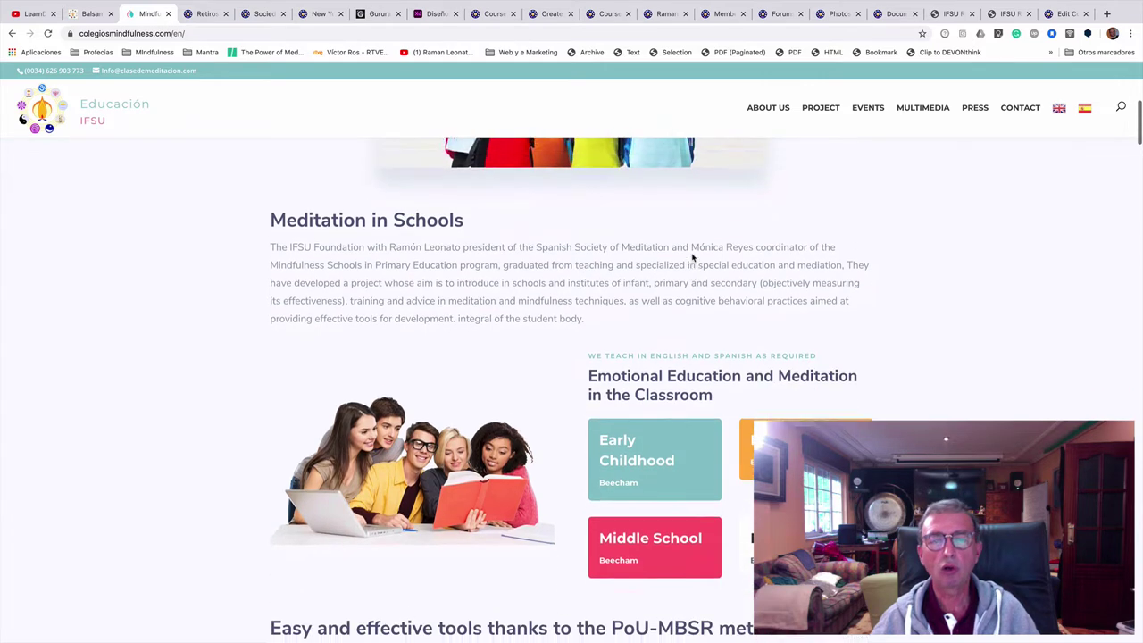
scroll(693, 258, "up", 1)
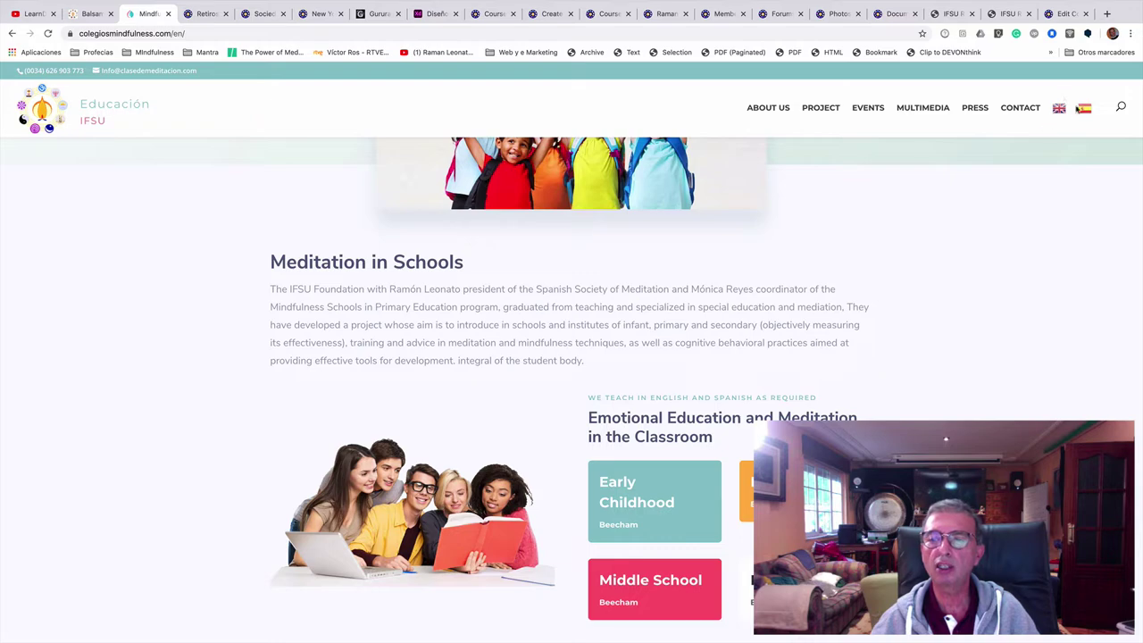
scroll(995, 242, "down", 10)
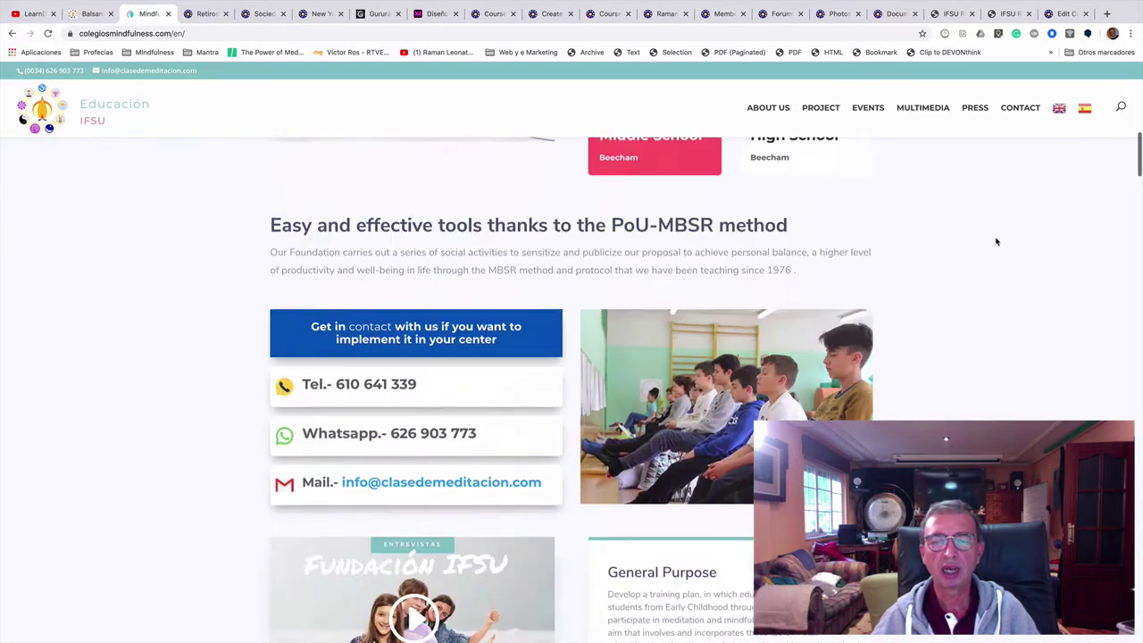
scroll(996, 241, "down", 15)
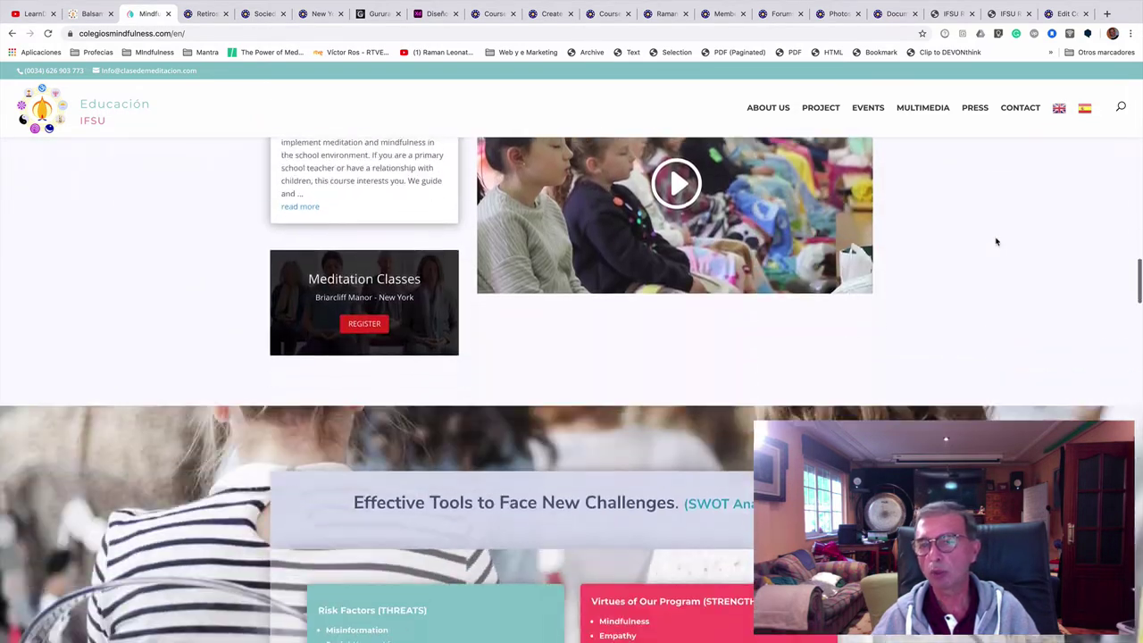
scroll(997, 241, "down", 15)
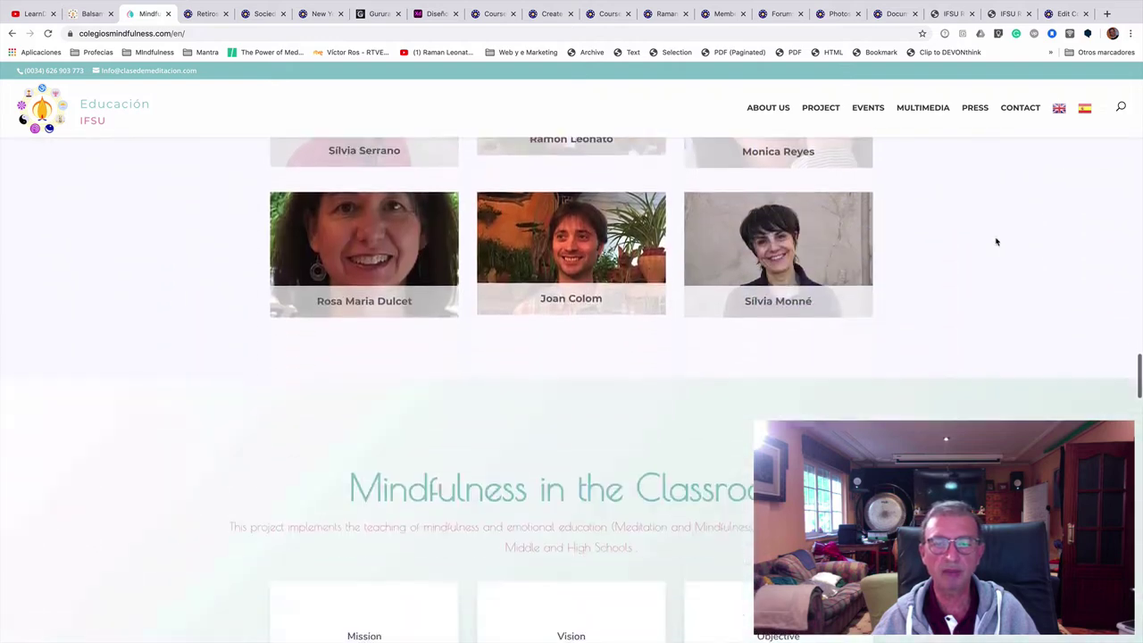
scroll(996, 241, "down", 15)
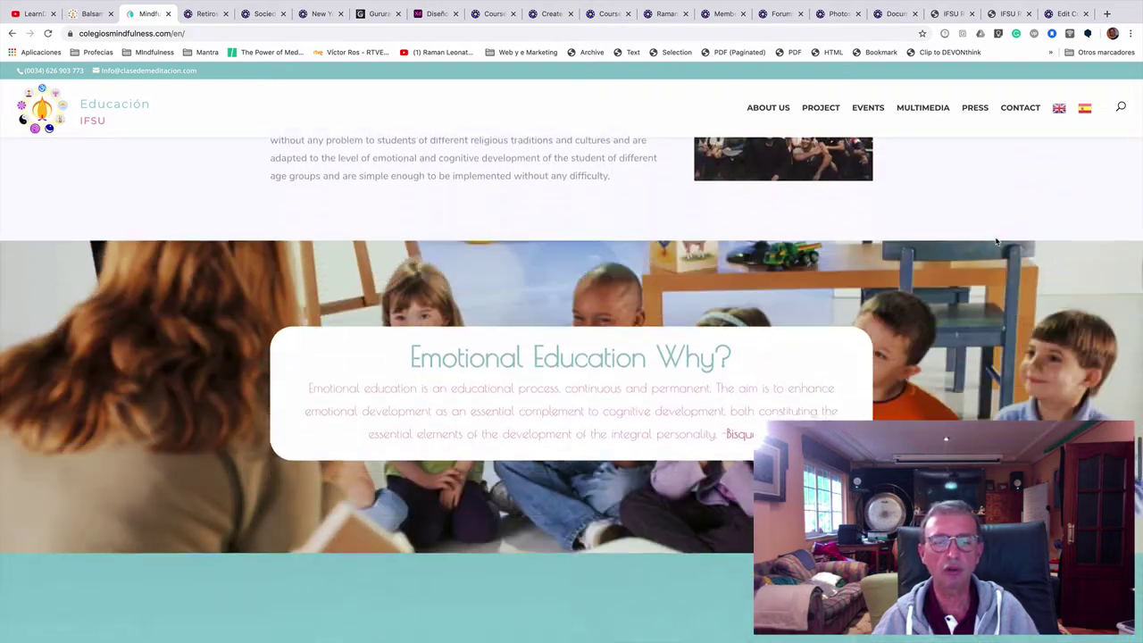
scroll(996, 241, "down", 8)
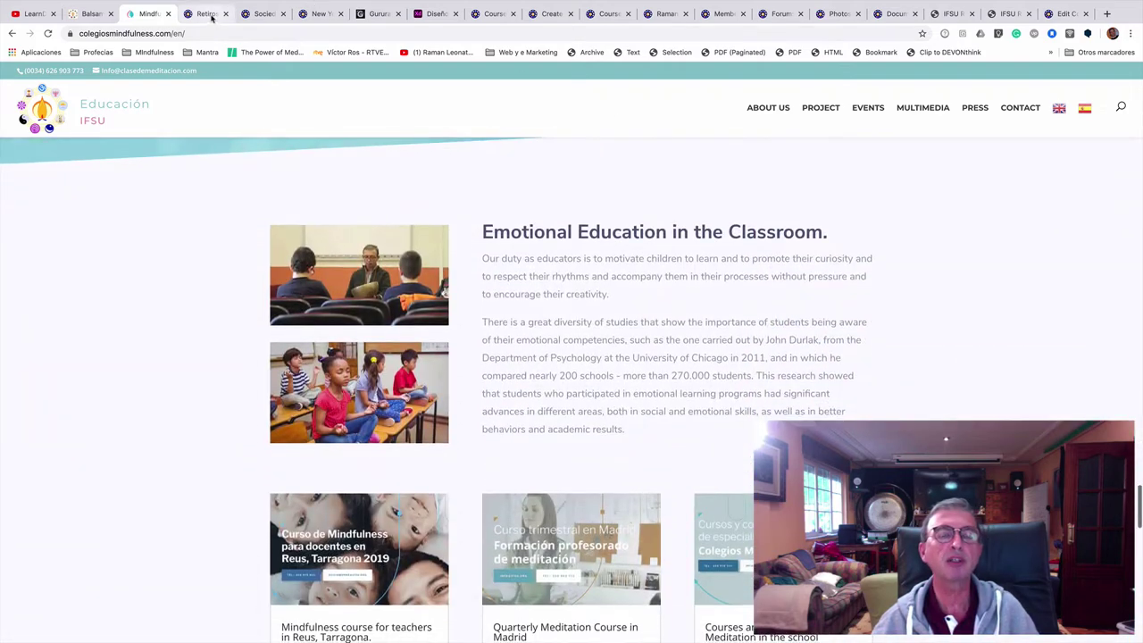
Step: Review the Meditaya Asturias retreats page, from its banner to the Ashram de la Peral section, checking back with the headquarters page
left_click(204, 13)
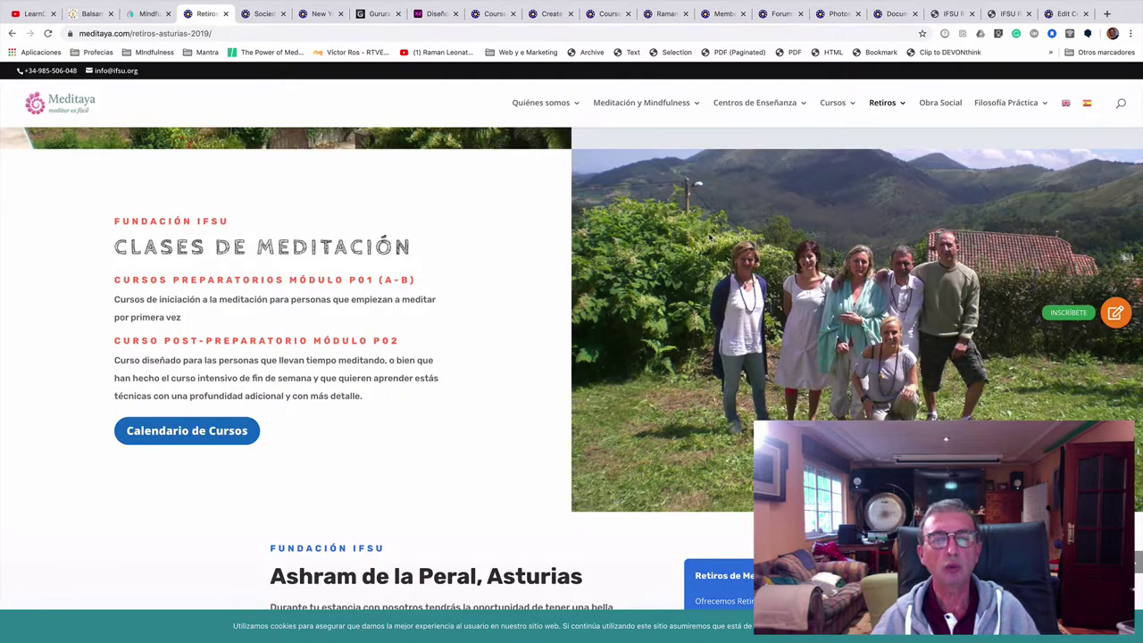
scroll(710, 236, "up", 10)
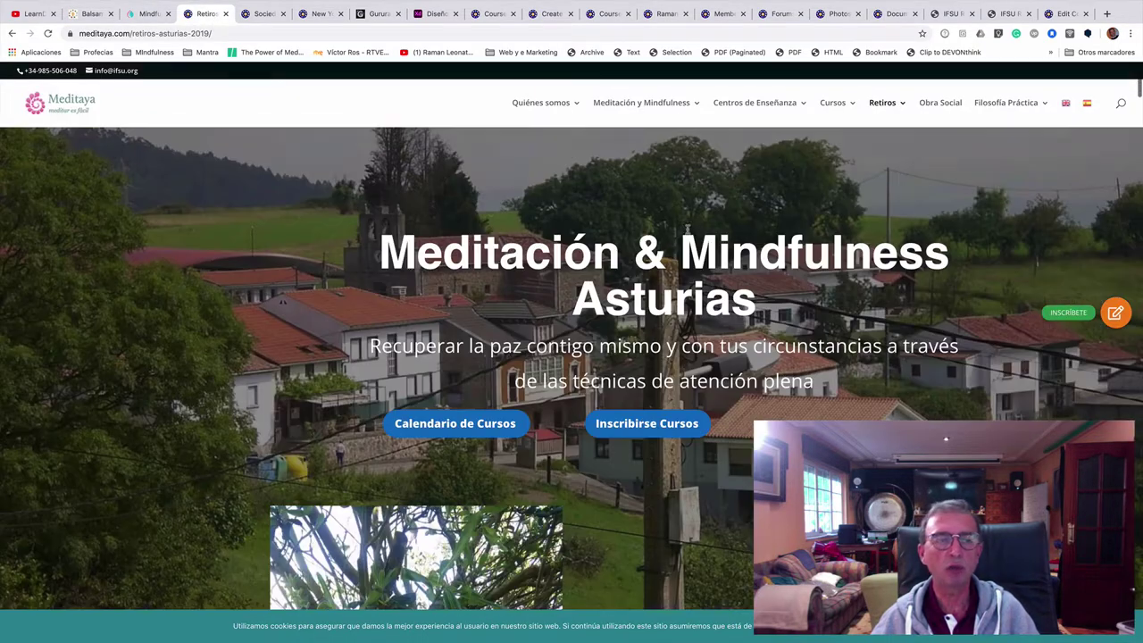
left_click(88, 14)
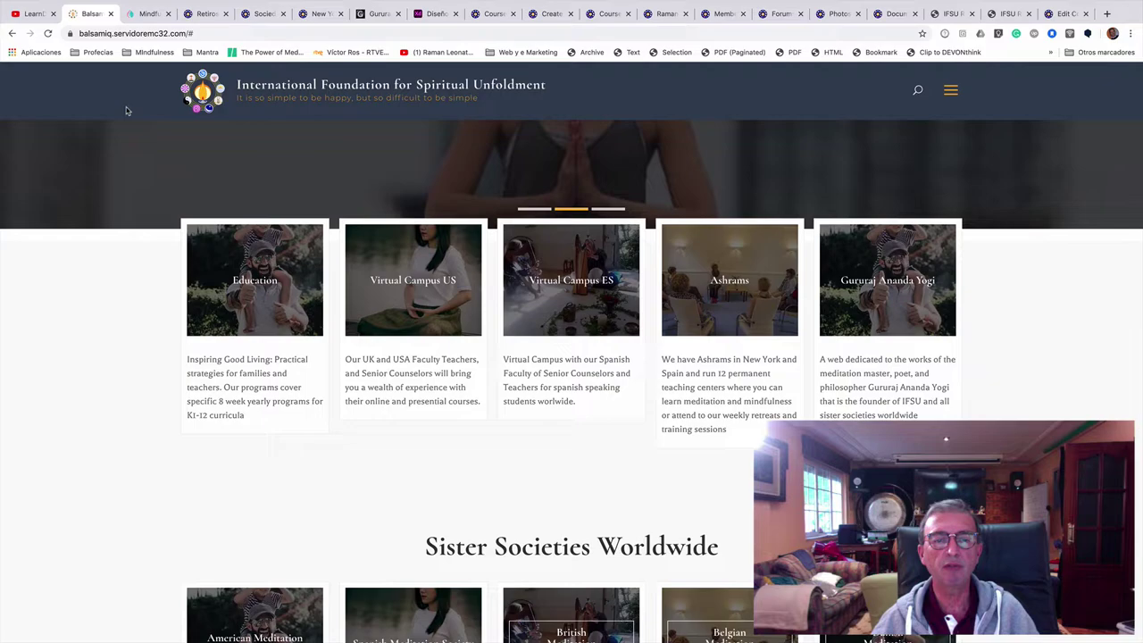
left_click(207, 14)
scroll(606, 314, "down", 5)
scroll(606, 314, "down", 8)
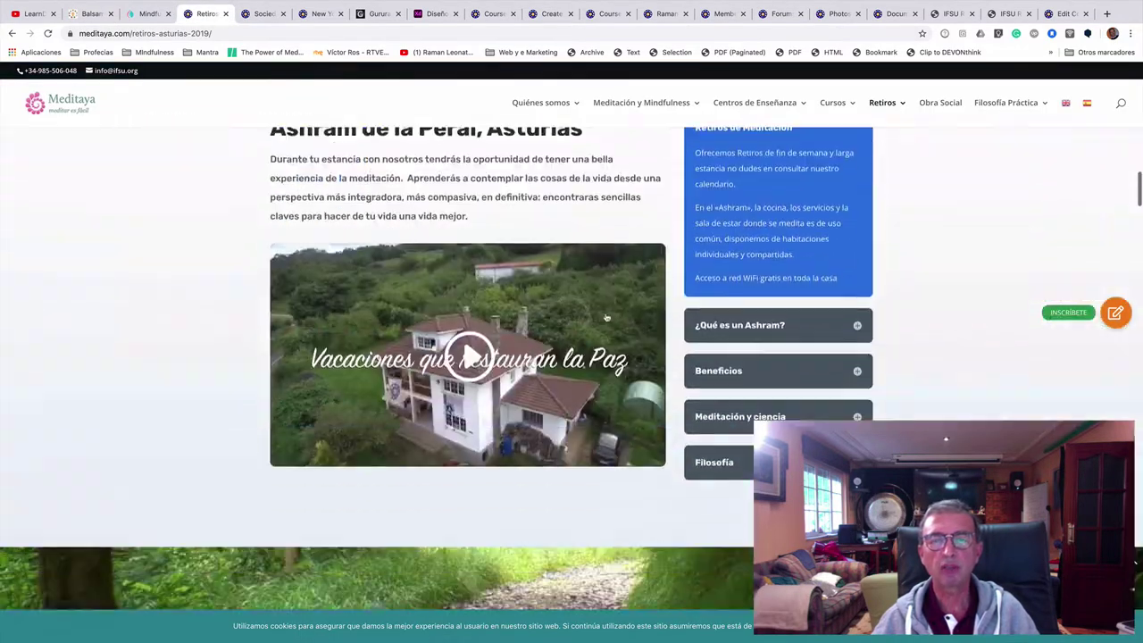
Step: Look through the New York meditation retreats site and the Meditaya Ashram La Peral page with its testimonials
left_click(323, 13)
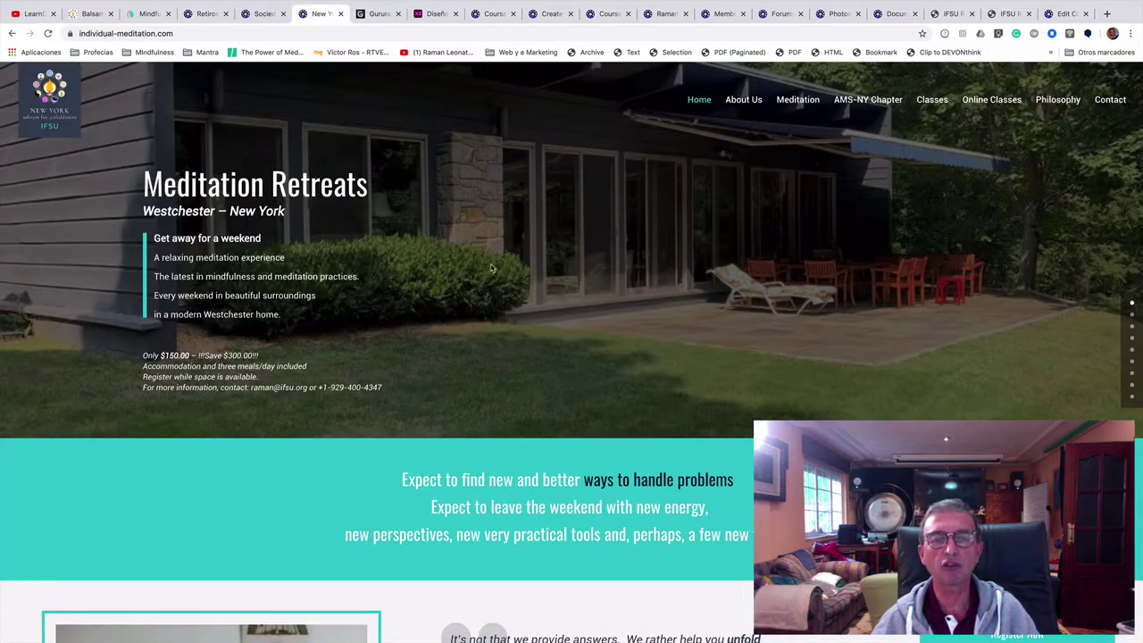
scroll(566, 331, "down", 10)
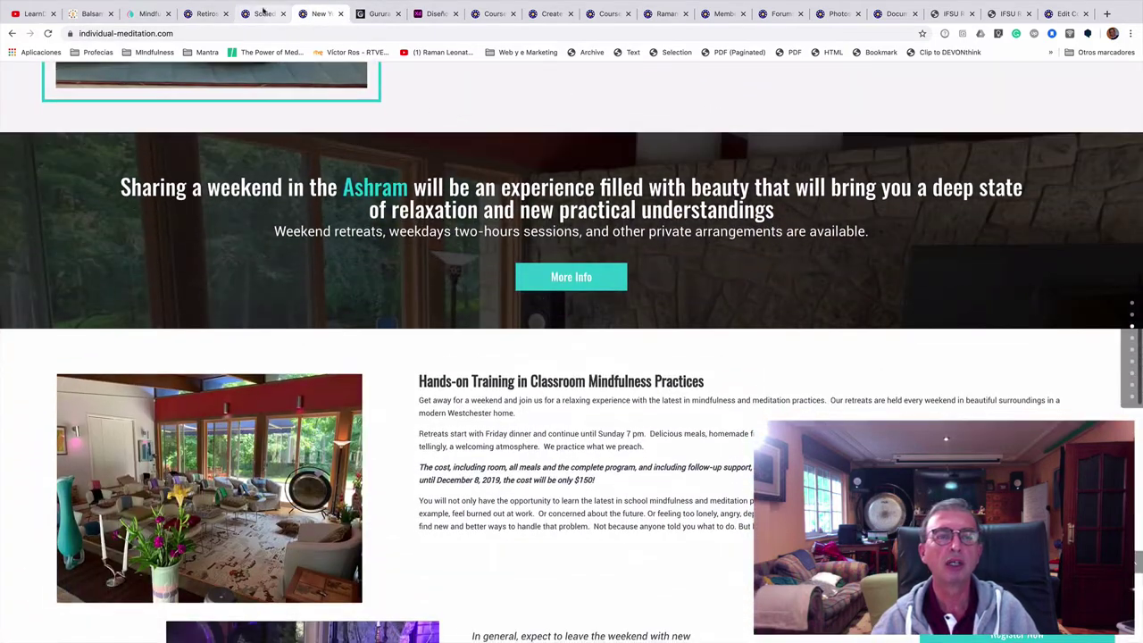
left_click(262, 13)
scroll(569, 324, "down", 10)
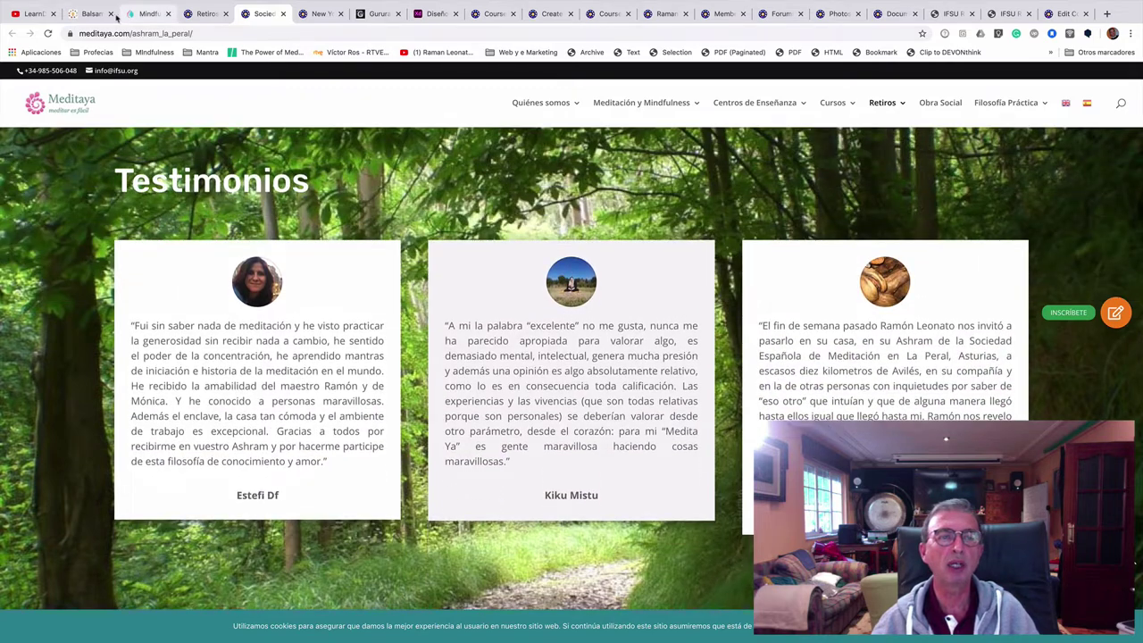
Step: Return to the site cards on the headquarters page and look through the Gururaj Ananda Yogi site's teachings and articles
left_click(90, 13)
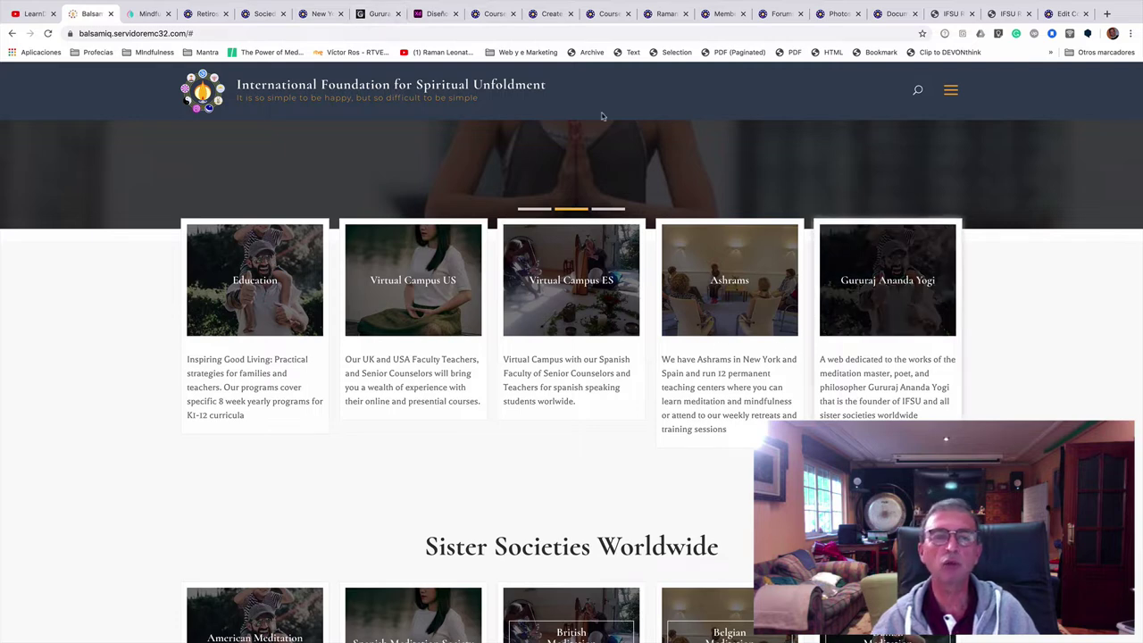
left_click(382, 16)
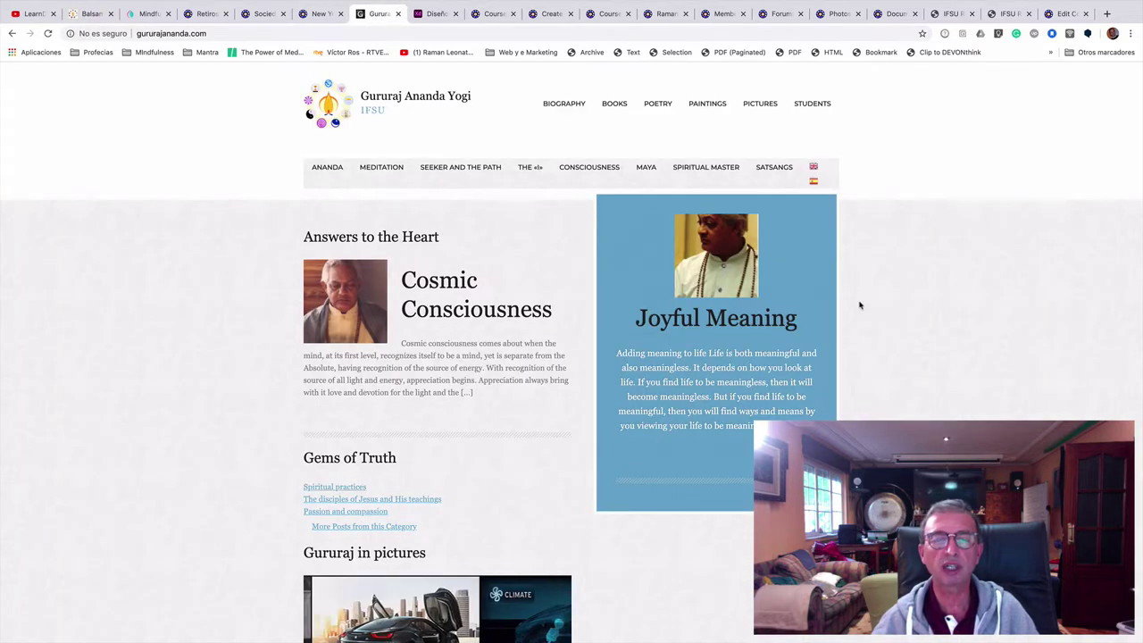
scroll(857, 306, "down", 15)
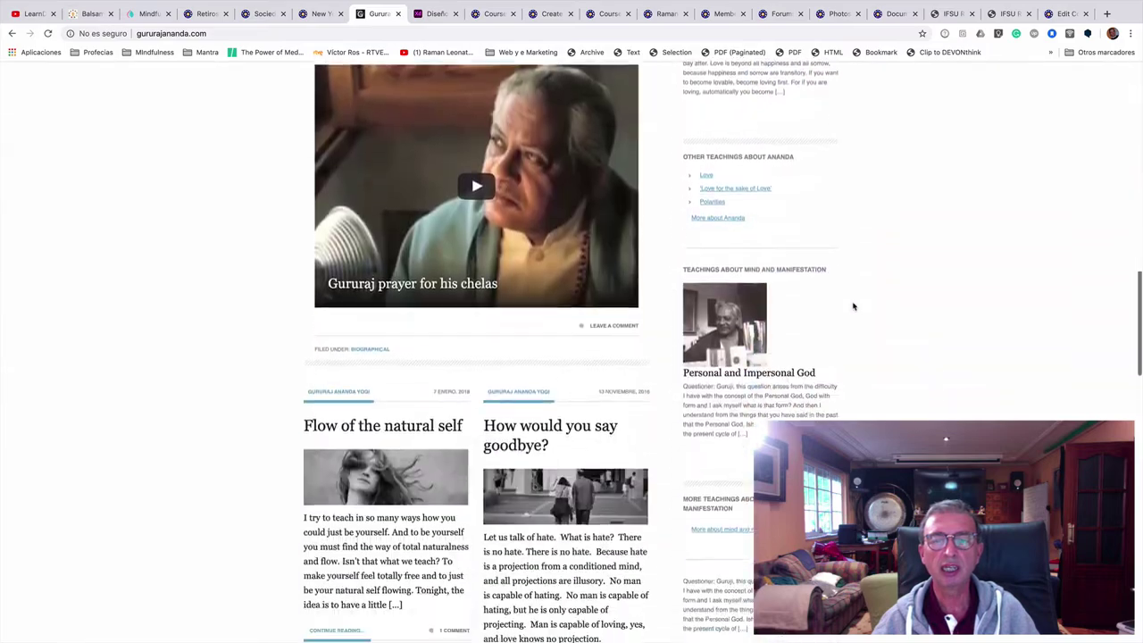
scroll(853, 306, "down", 8)
scroll(853, 306, "up", 7)
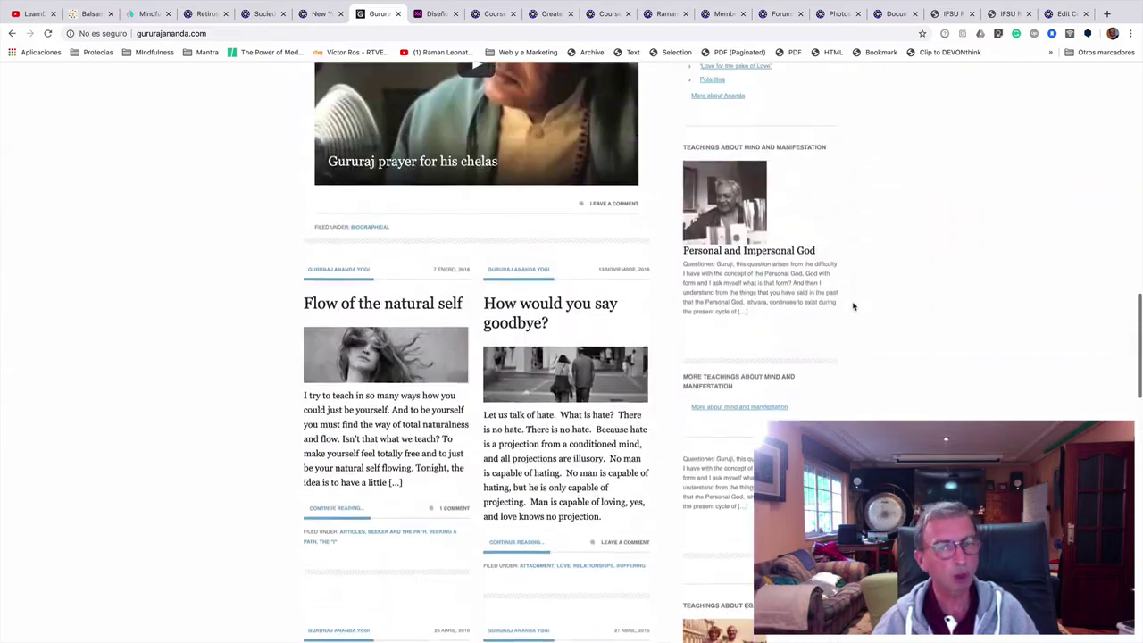
scroll(853, 306, "up", 15)
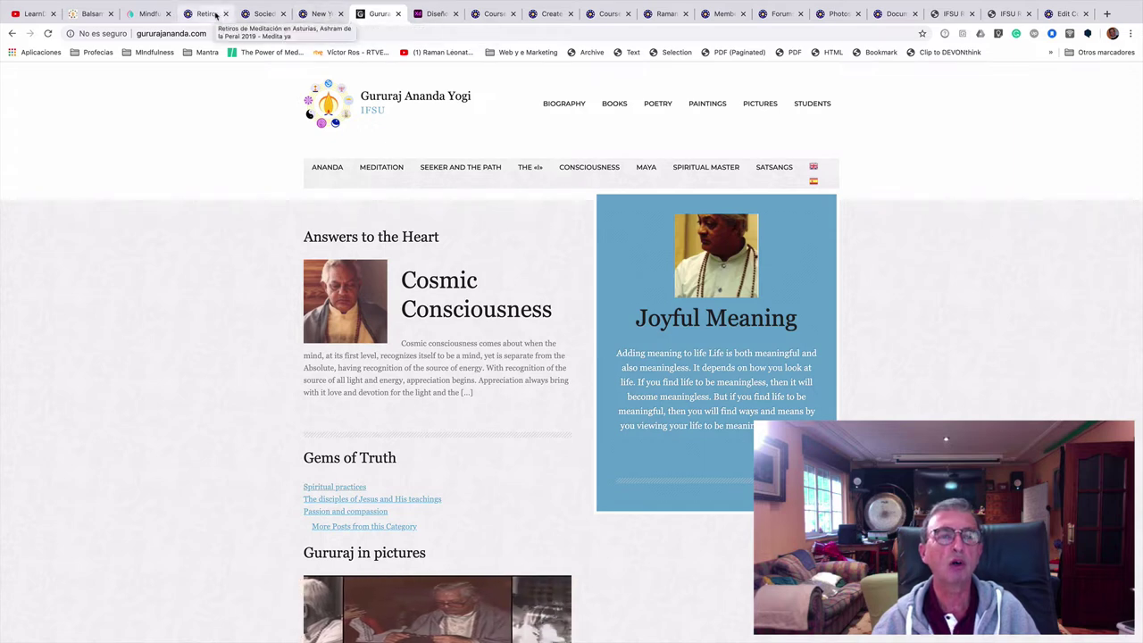
Step: Revisit the schools and headquarters sites, and examine the Virtual Campus USA design prototype from its banner to its footer
left_click(142, 14)
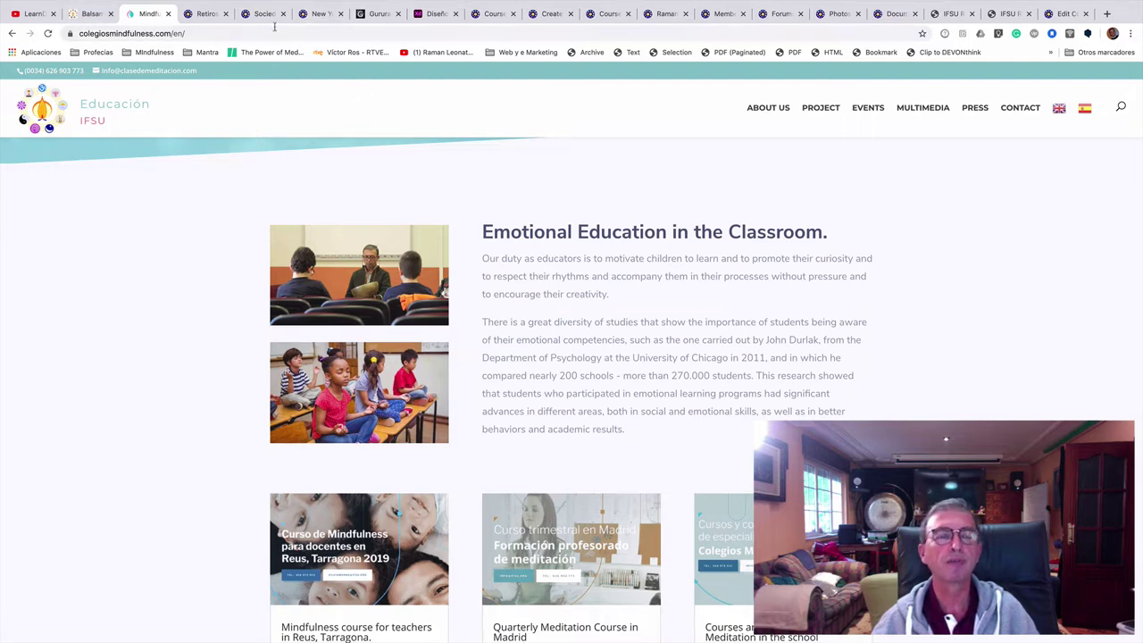
left_click(88, 15)
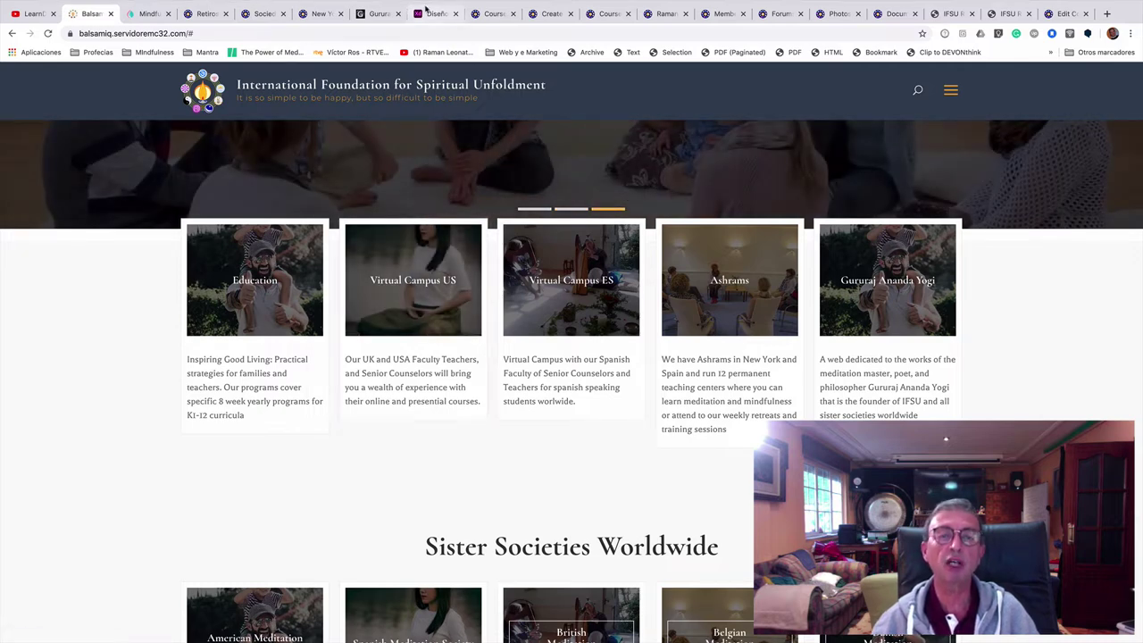
left_click(436, 14)
scroll(406, 167, "up", 5)
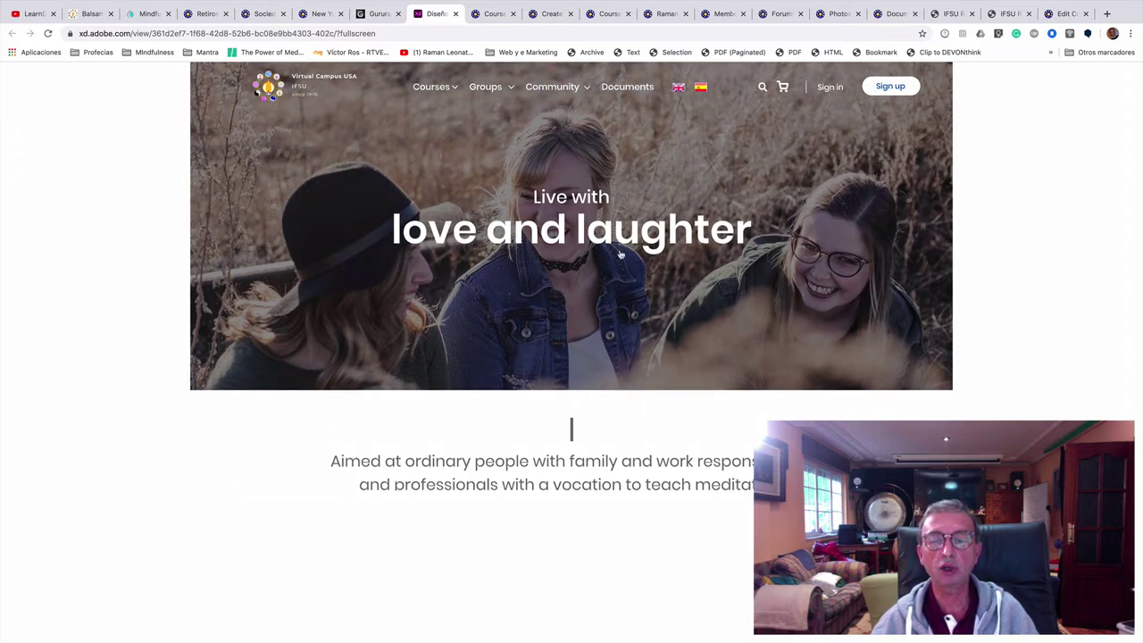
scroll(620, 254, "down", 8)
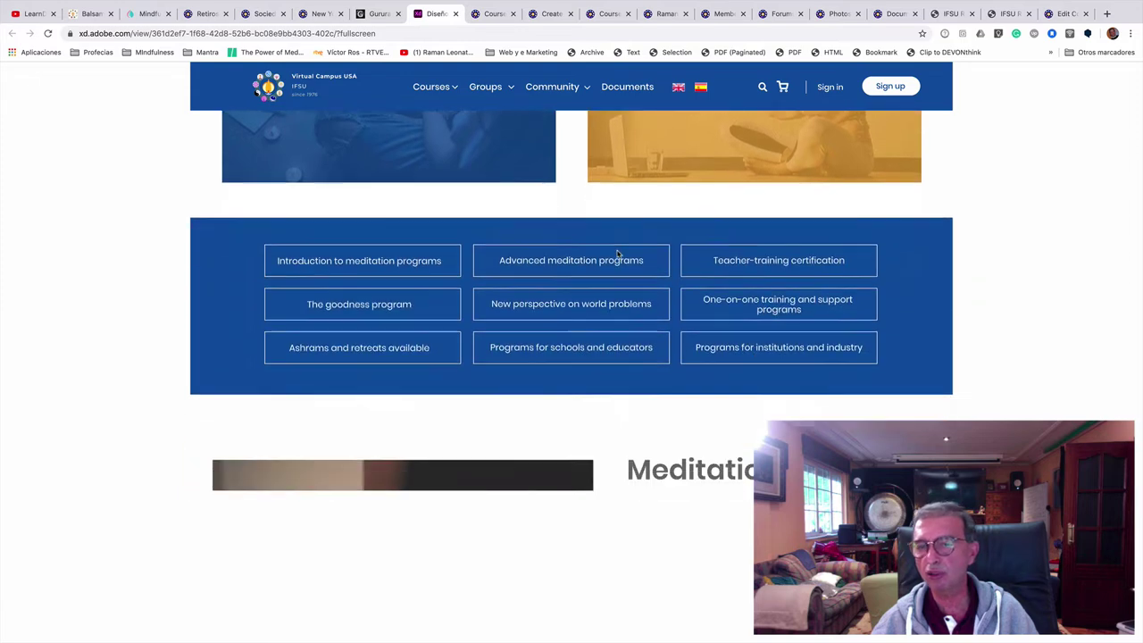
scroll(618, 253, "down", 10)
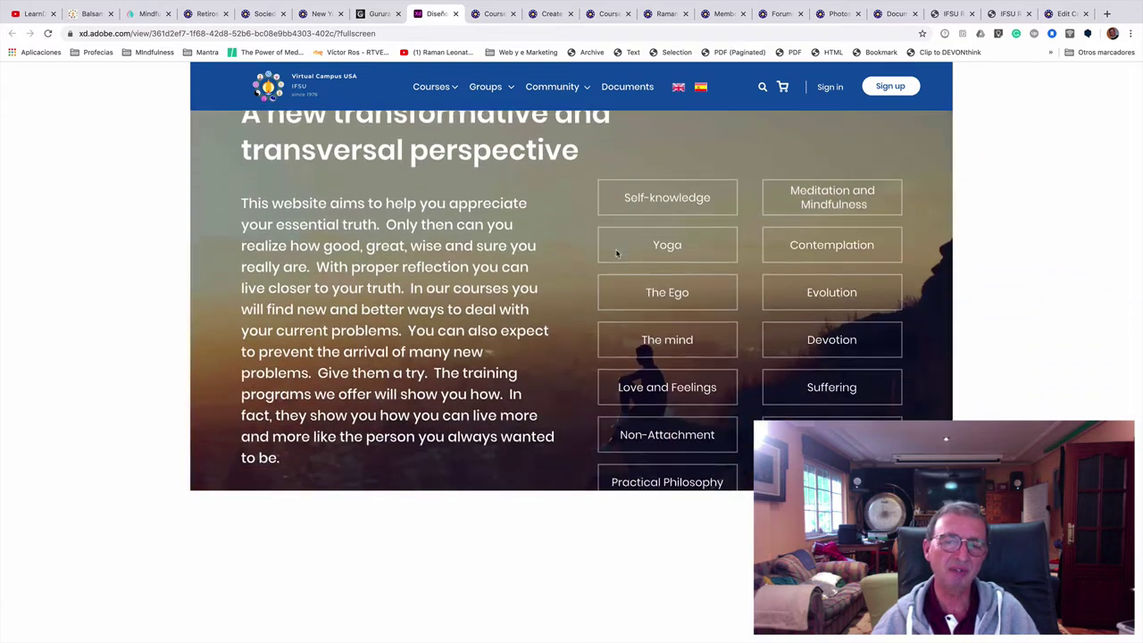
scroll(616, 254, "down", 10)
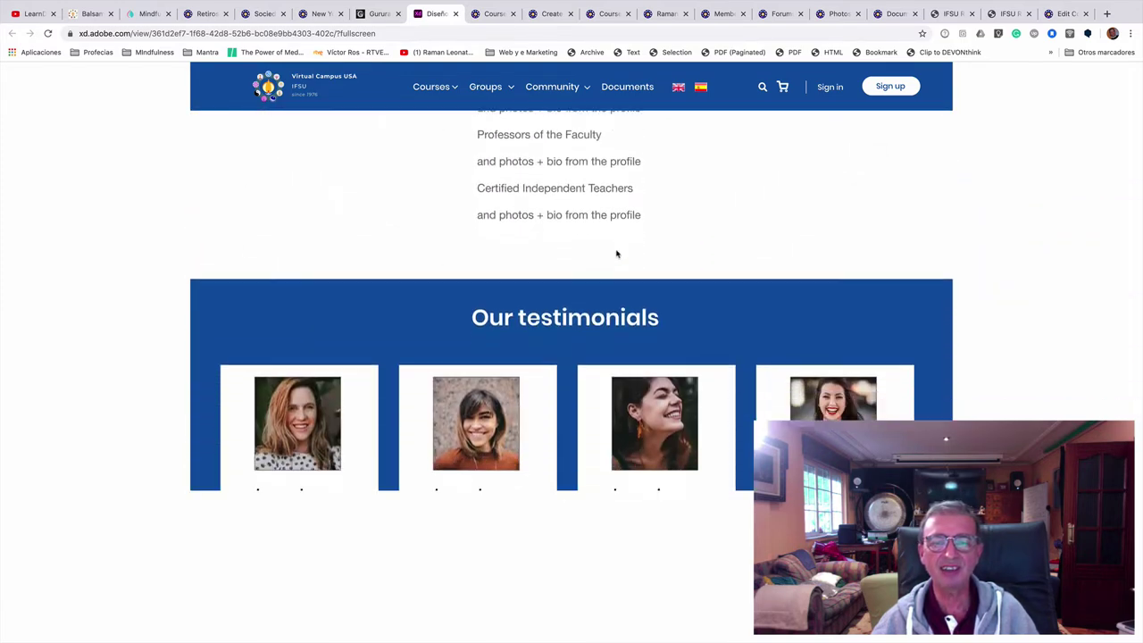
scroll(616, 254, "down", 8)
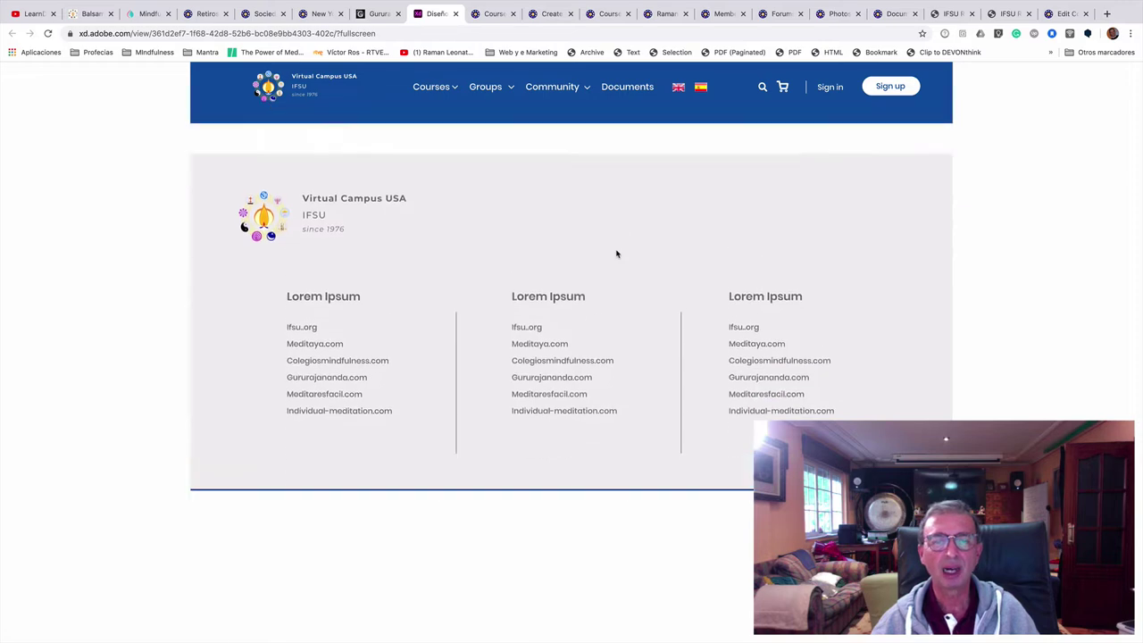
scroll(617, 253, "up", 12)
scroll(616, 253, "up", 12)
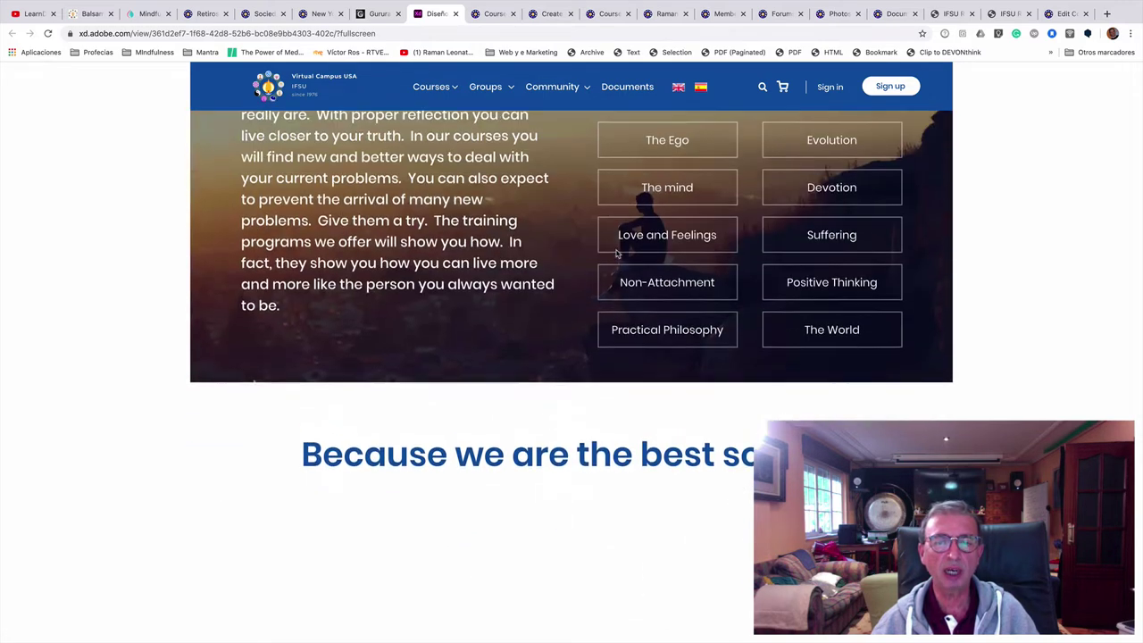
Step: Look through the Virtual Campus USA design prototype again, from the banner and campus cards to the course topics section
scroll(616, 253, "up", 10)
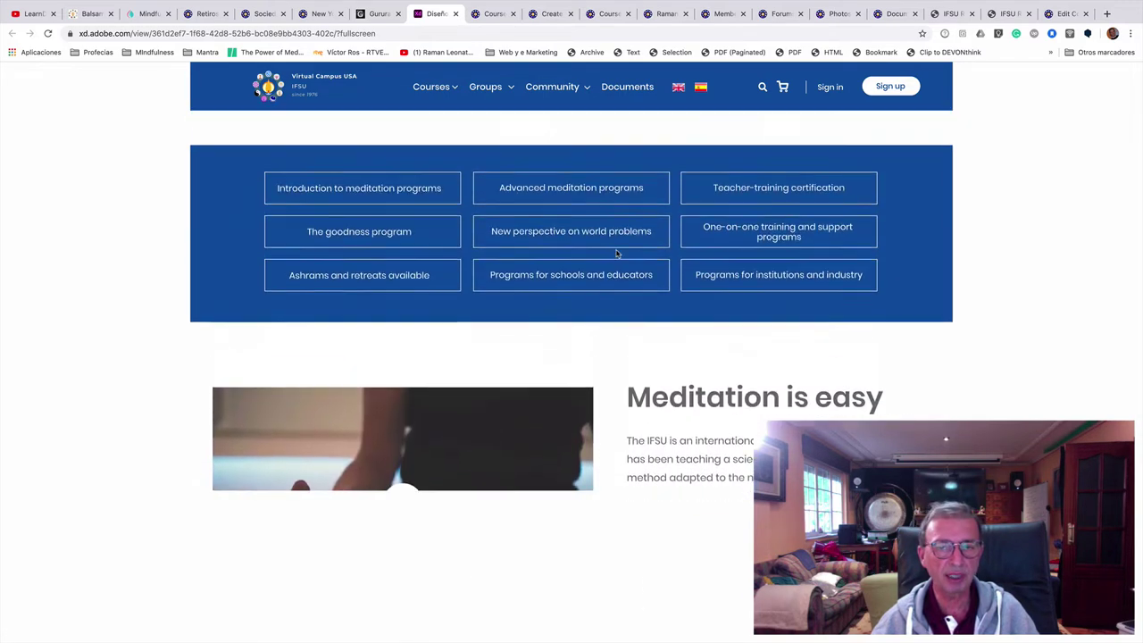
scroll(616, 253, "up", 3)
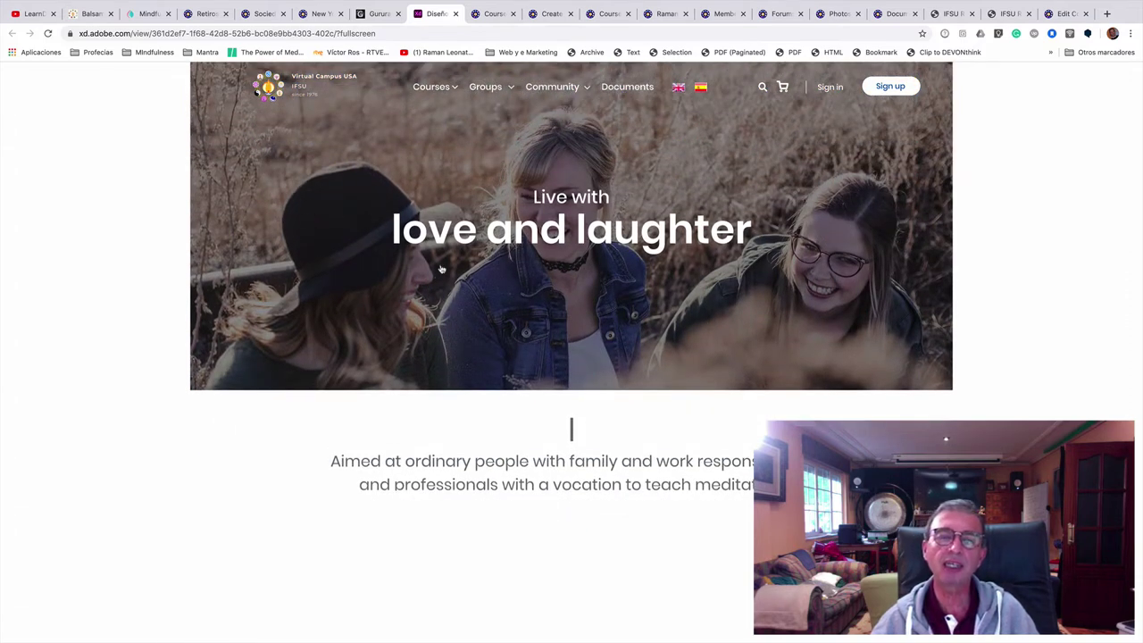
scroll(619, 268, "down", 5)
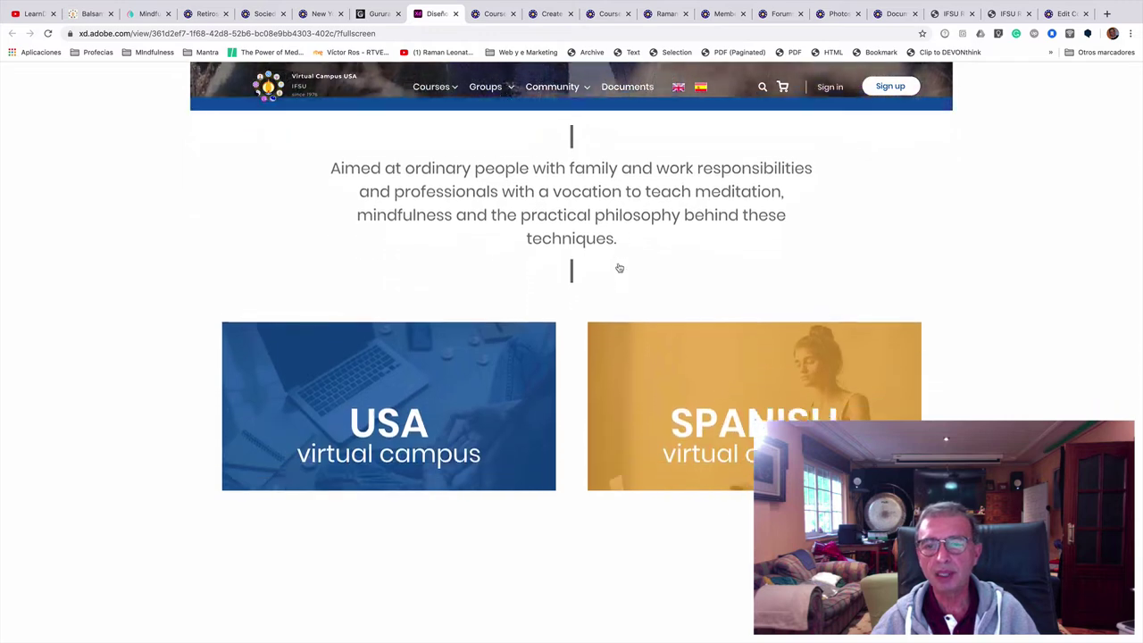
scroll(619, 268, "down", 1)
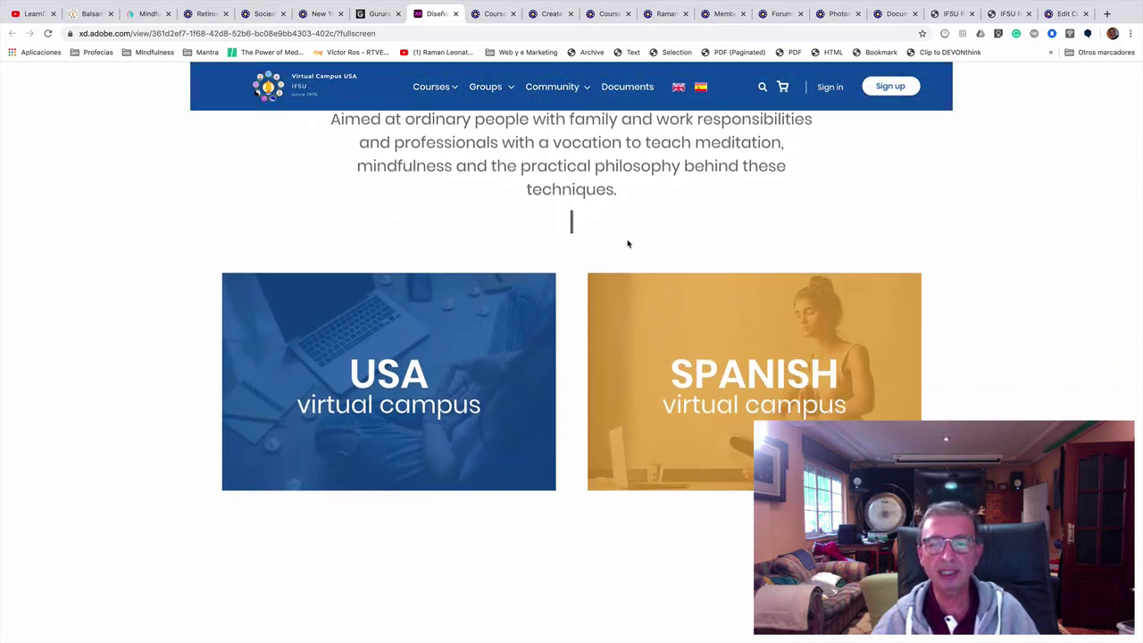
scroll(627, 243, "down", 10)
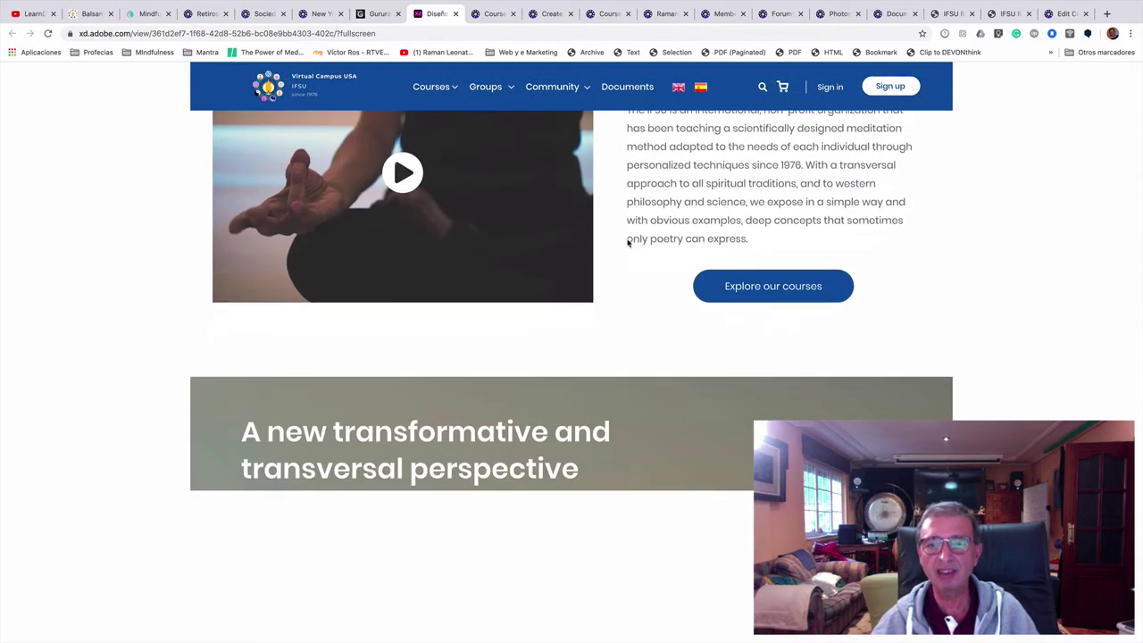
scroll(628, 242, "down", 8)
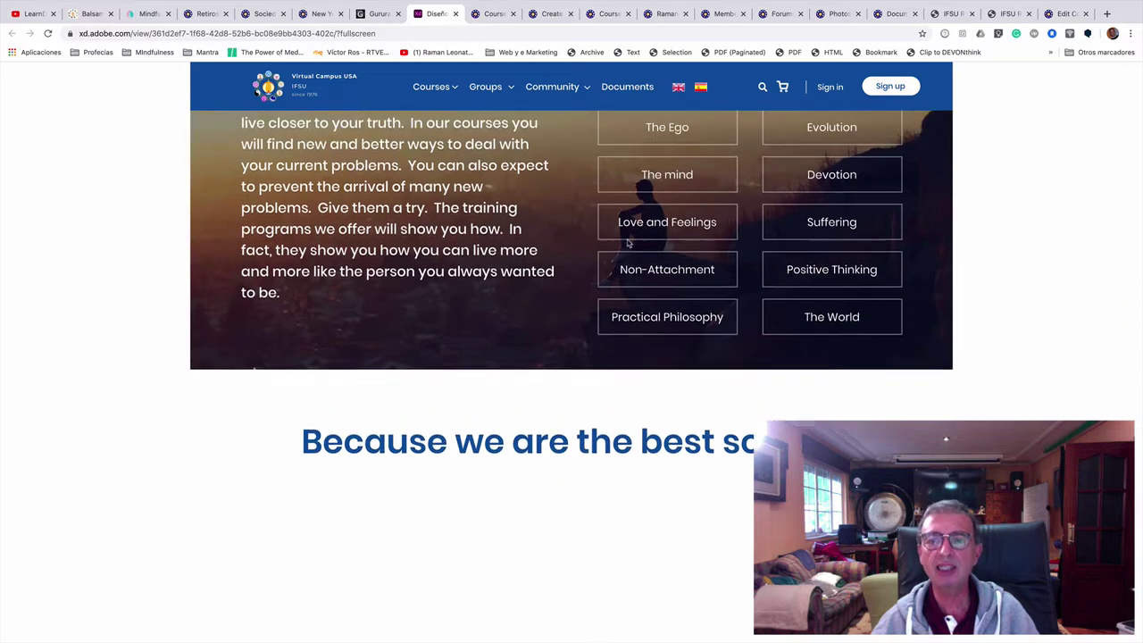
scroll(628, 242, "up", 2)
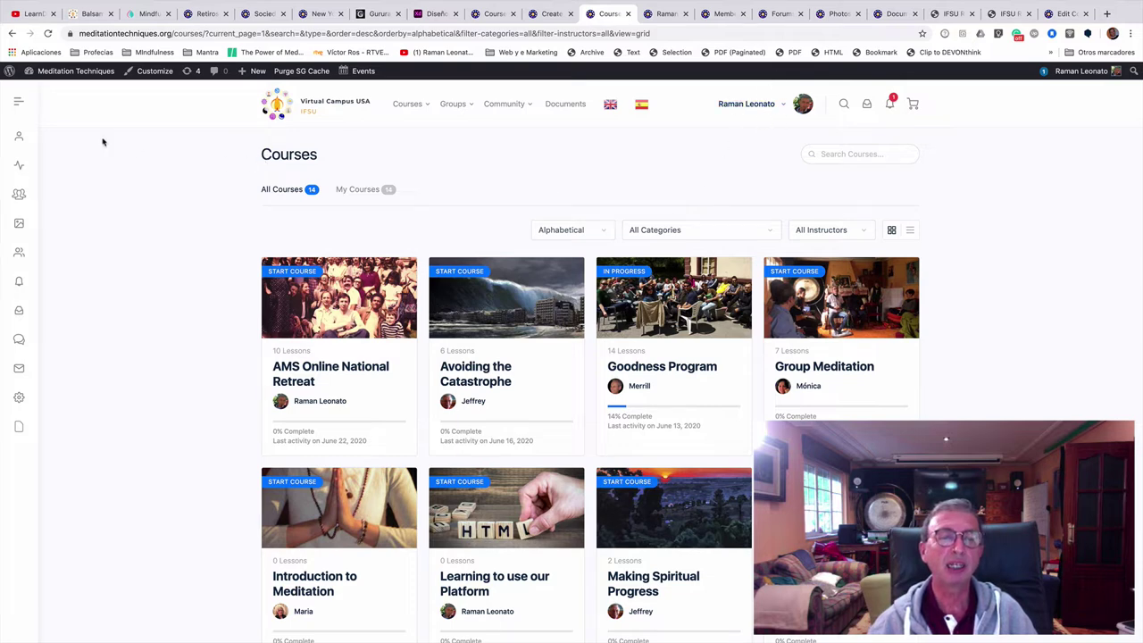
Step: Open the member's own profile on the live Virtual Campus USA site and review its header, details and personal information
left_click(18, 136)
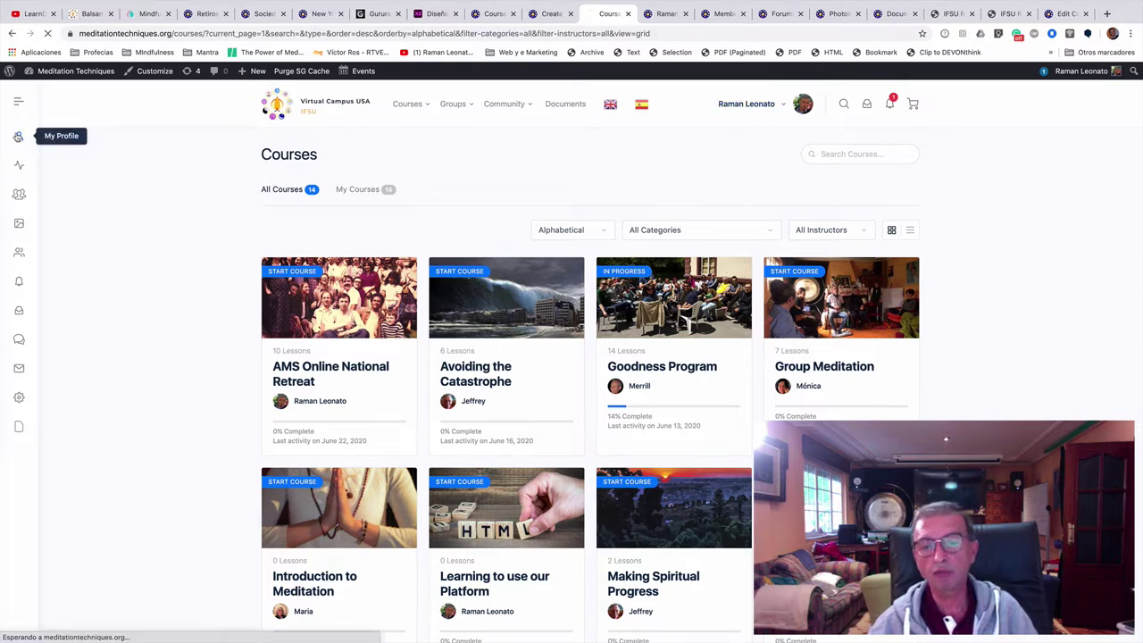
left_click(665, 13)
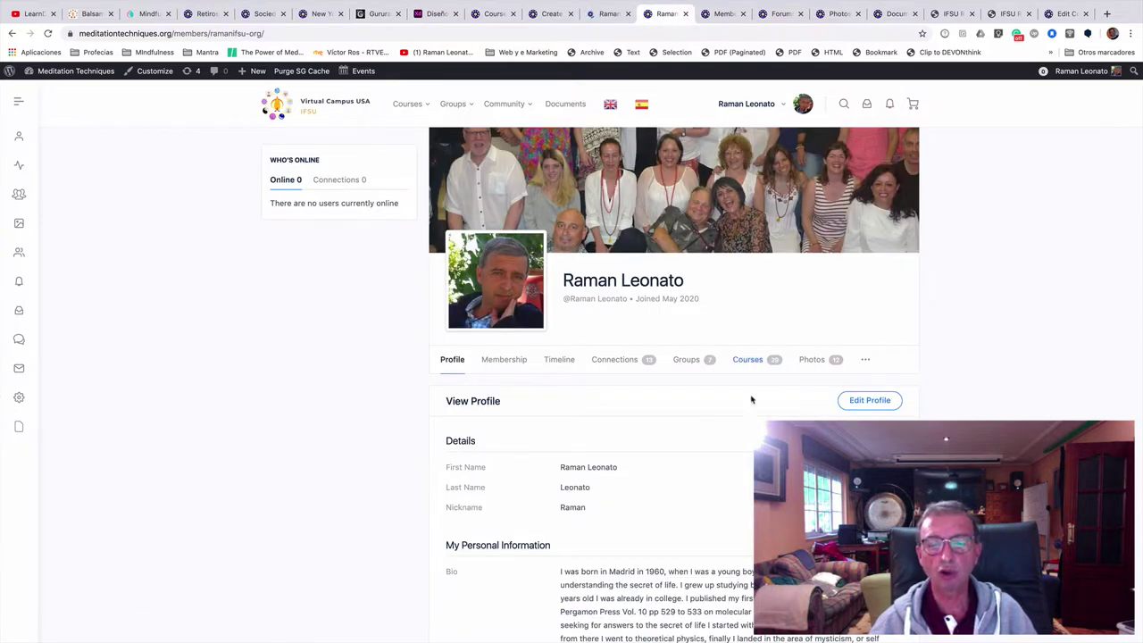
scroll(685, 402, "down", 5)
scroll(684, 398, "up", 3)
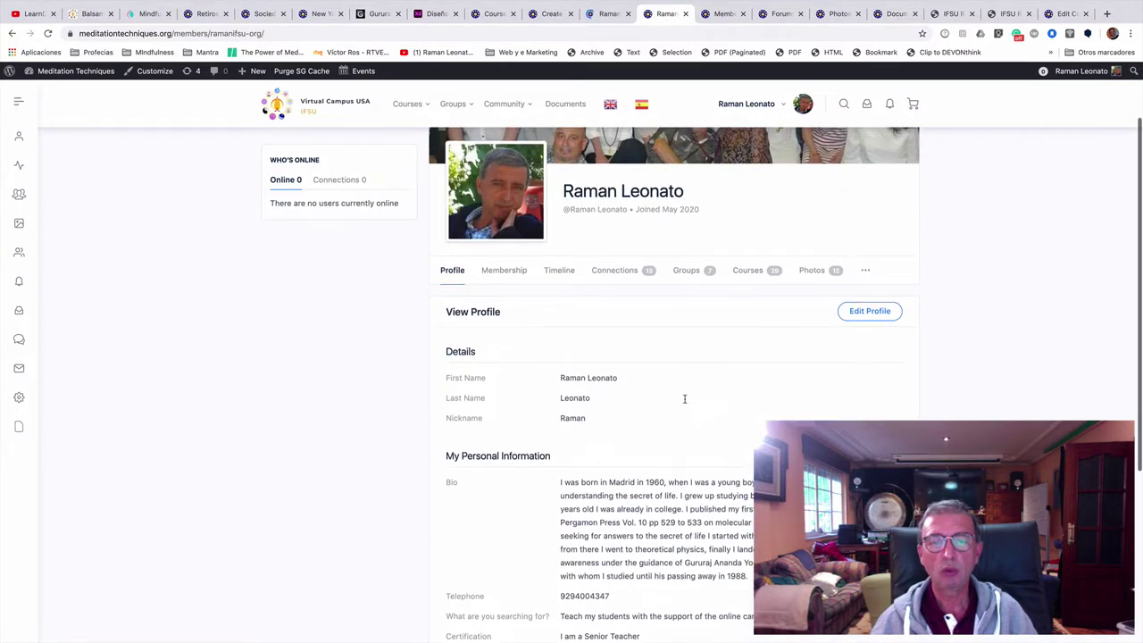
scroll(729, 428, "down", 3)
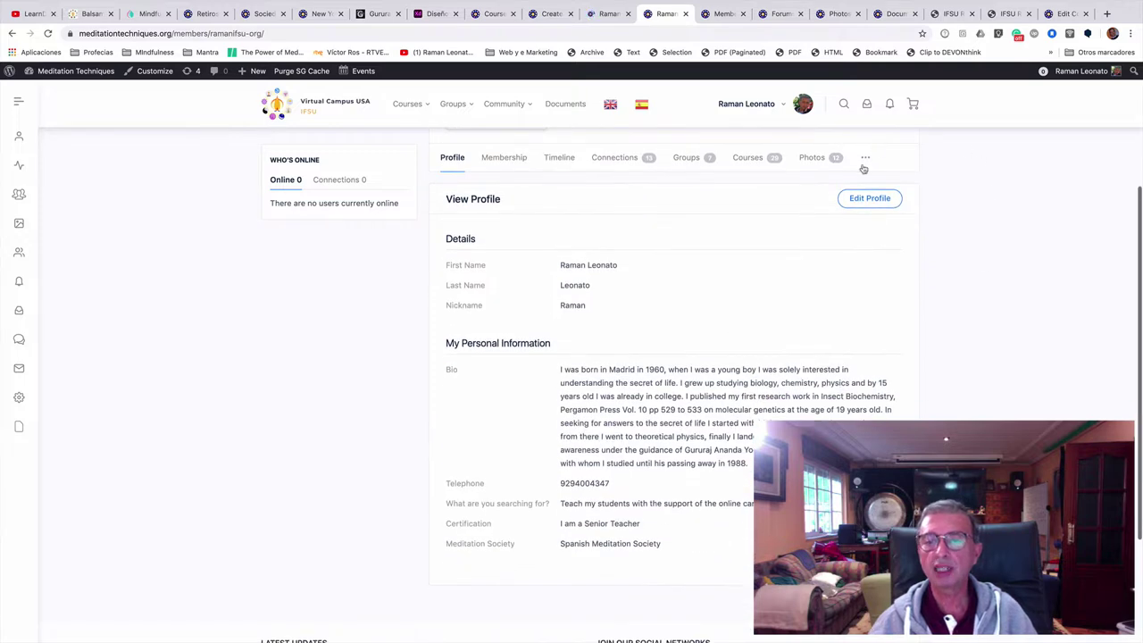
scroll(691, 318, "down", 2)
scroll(689, 314, "up", 5)
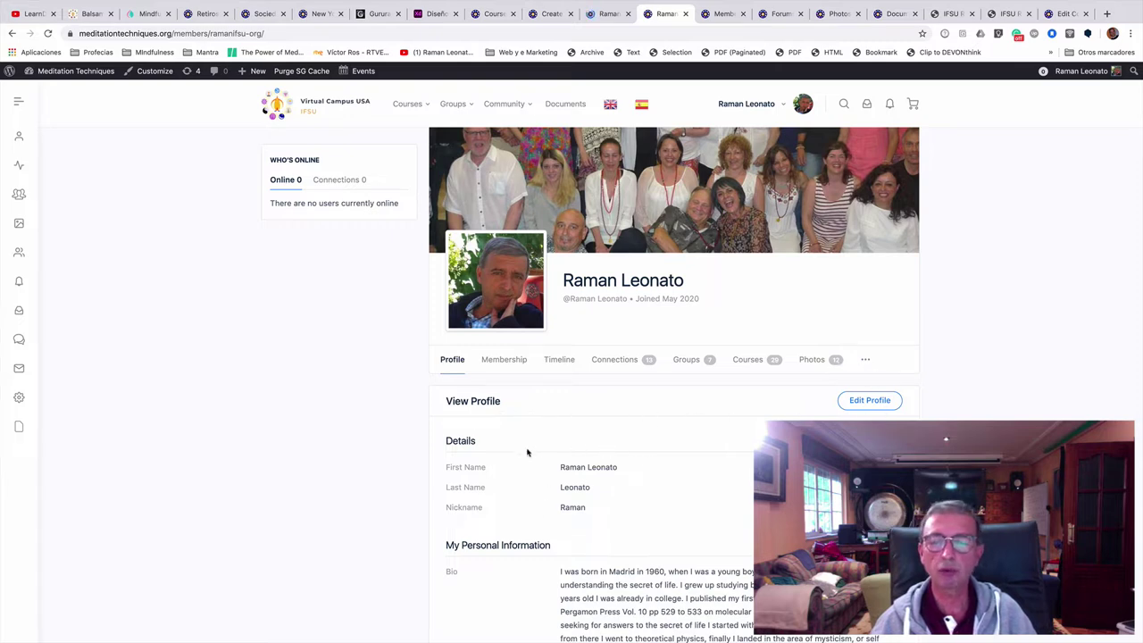
scroll(724, 446, "down", 9)
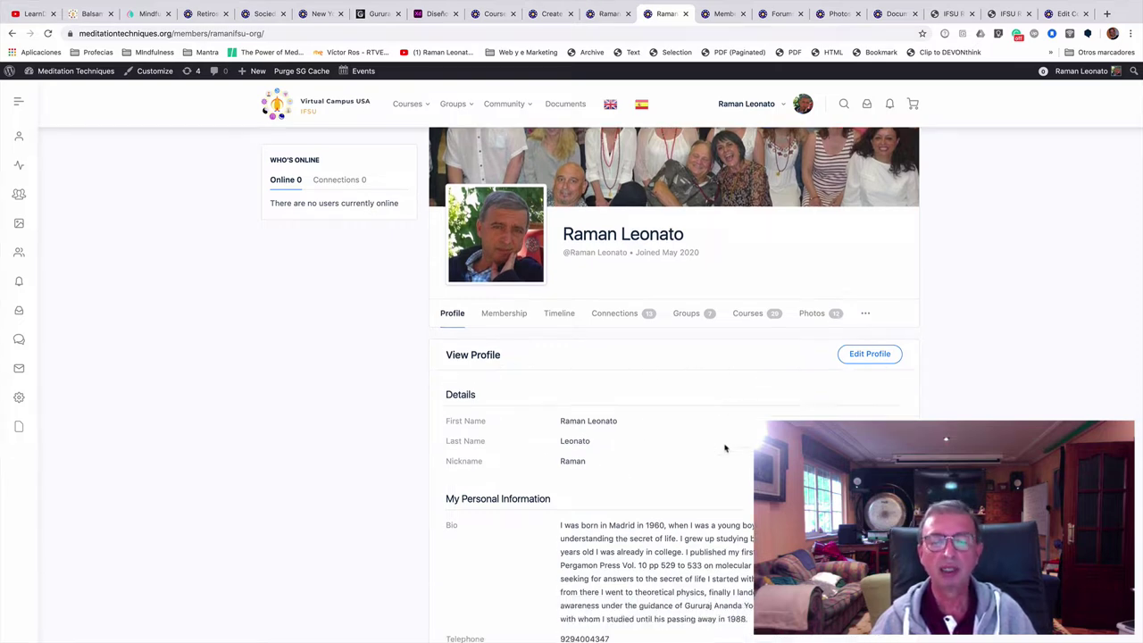
scroll(572, 377, "up", 9)
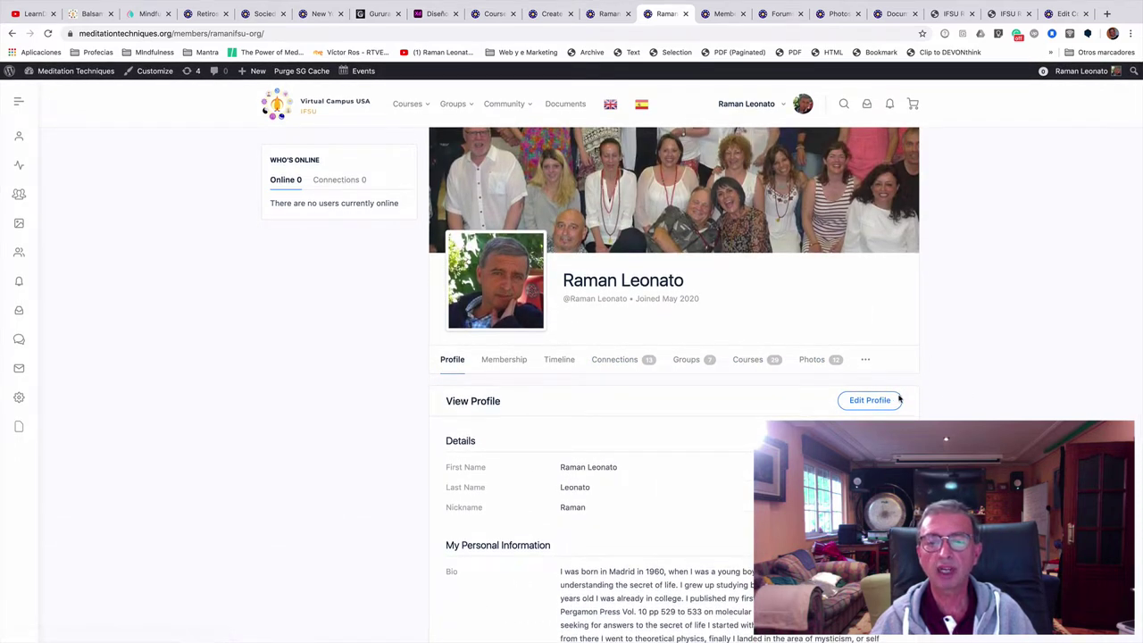
Step: Open the profile for editing and look over the name and nickname fields in its Details group
left_click(878, 403)
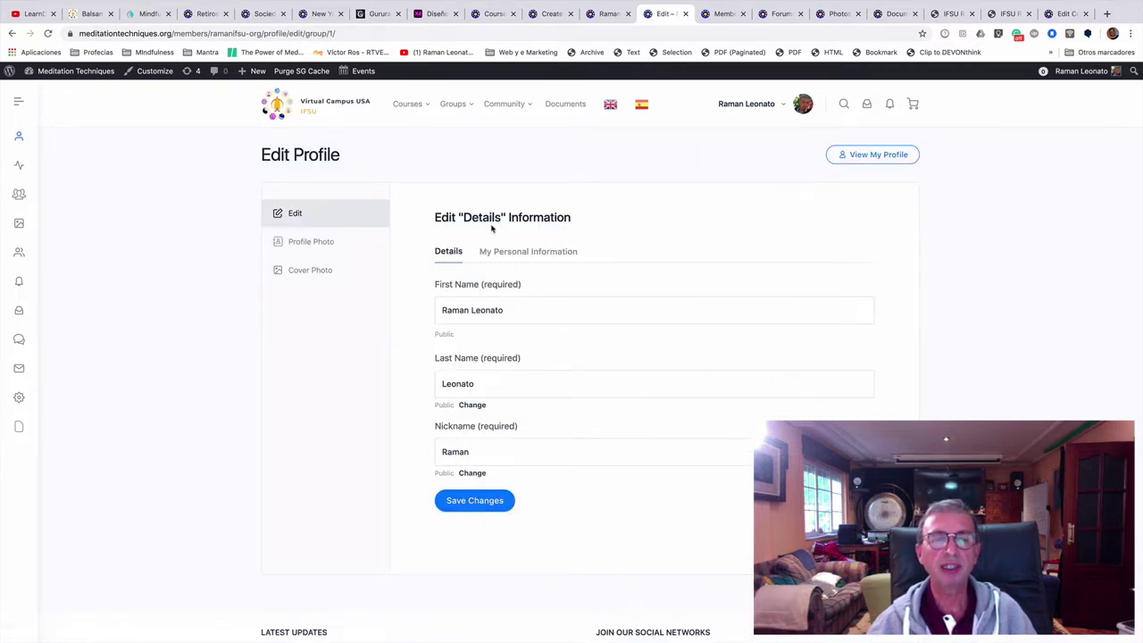
scroll(569, 301, "down", 2)
scroll(569, 300, "up", 2)
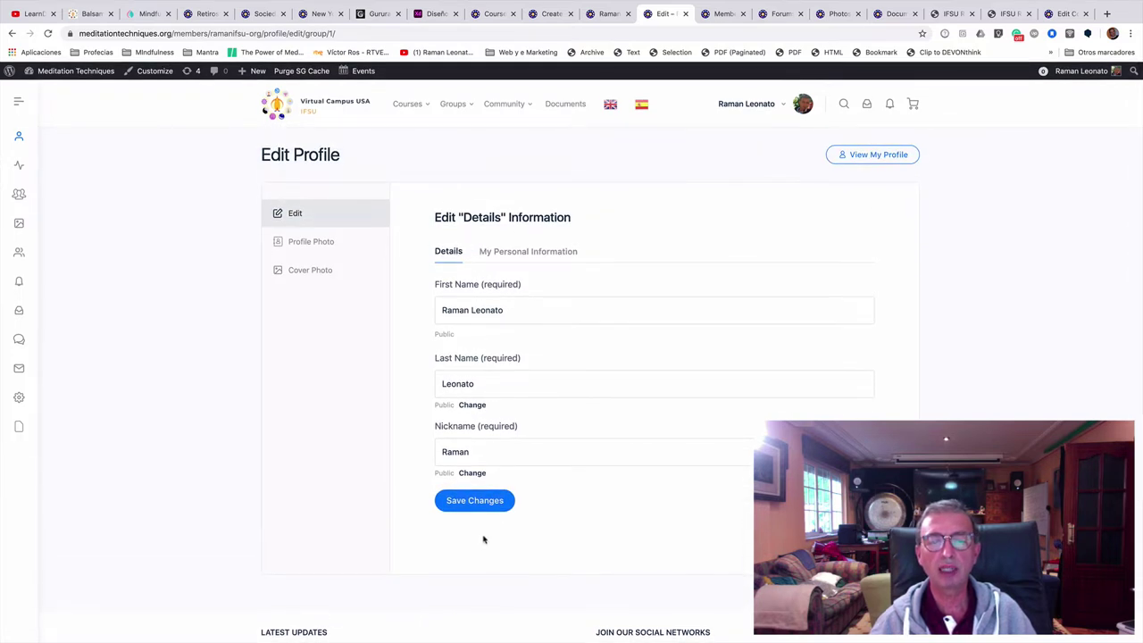
Step: Examine the editable My Personal Information fields, from the bio and phone sharing to teaching experience and National Meditation Society membership
left_click(534, 253)
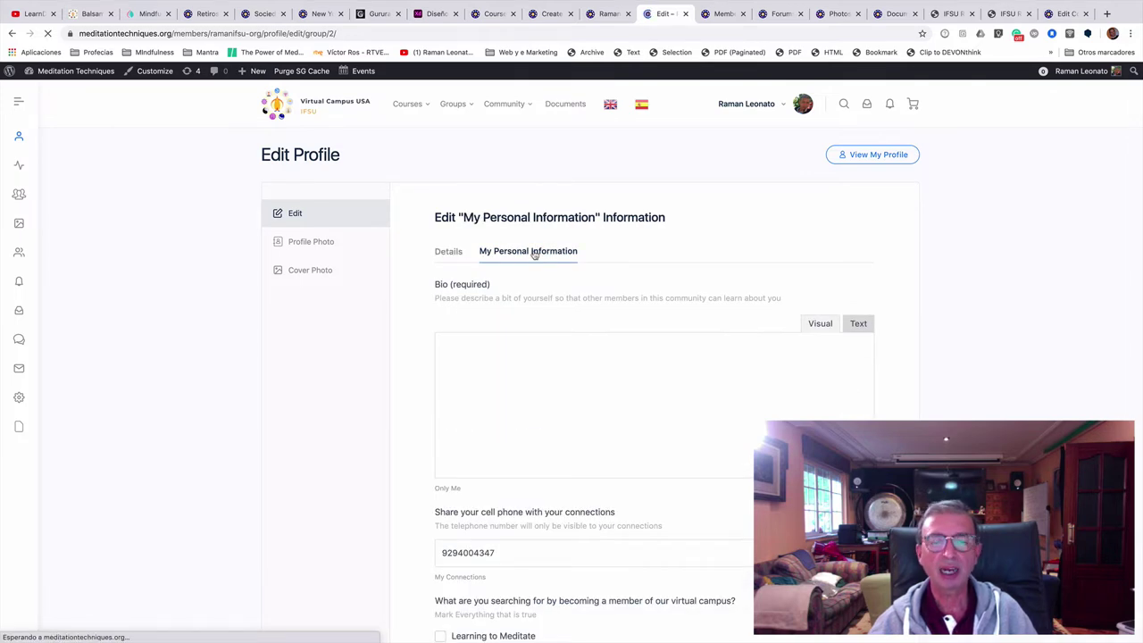
scroll(627, 350, "down", 5)
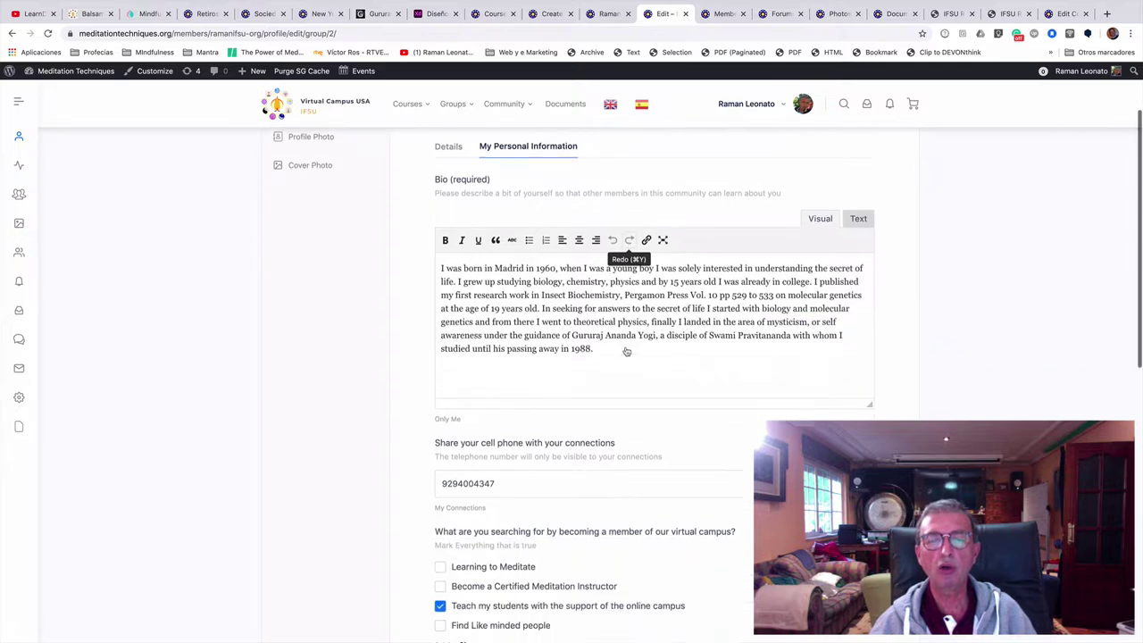
scroll(627, 352, "down", 2)
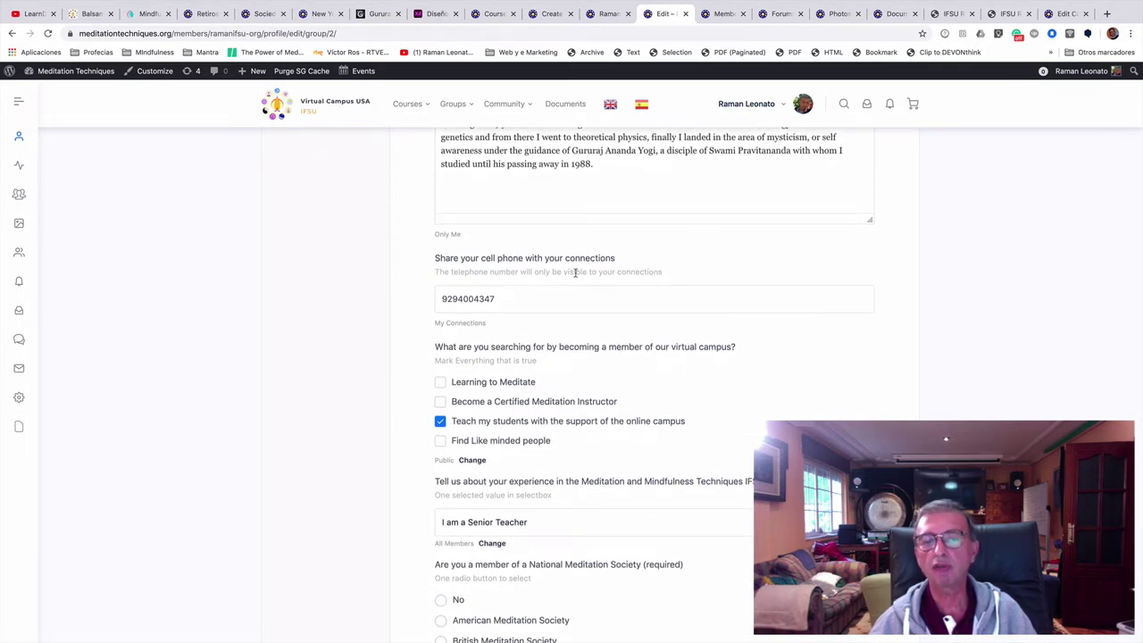
scroll(668, 302, "down", 4)
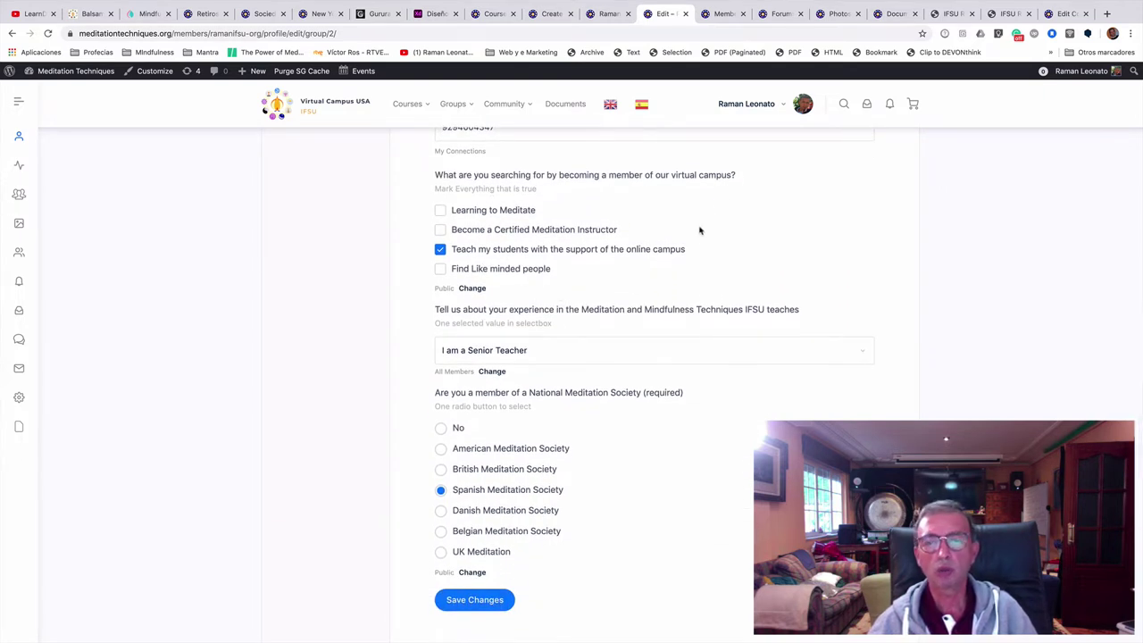
scroll(635, 322, "down", 3)
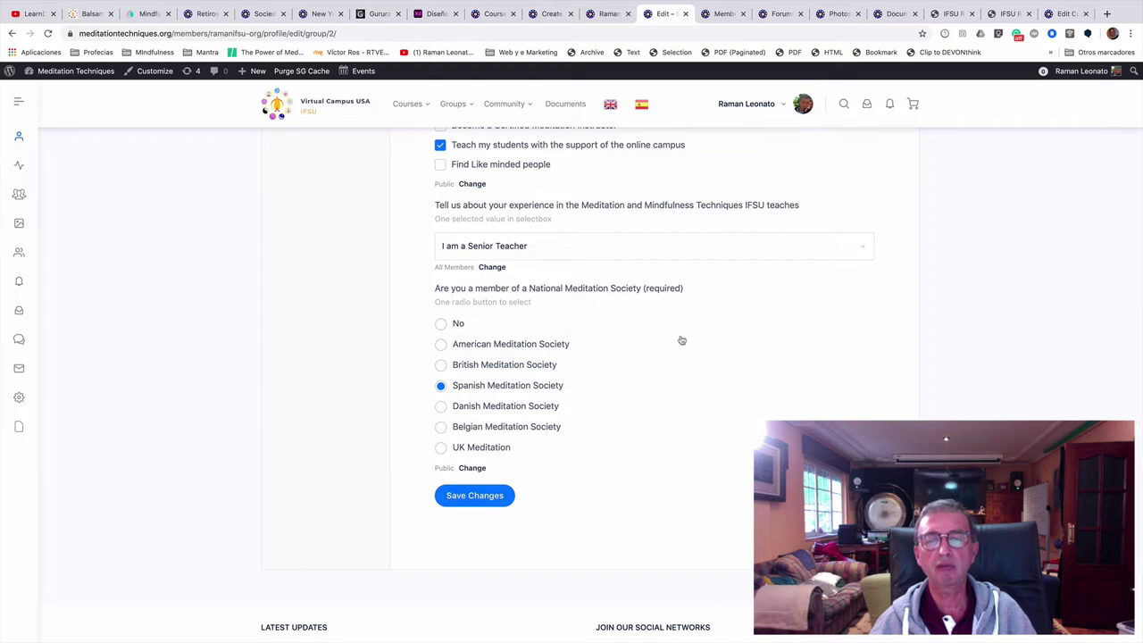
scroll(584, 458, "up", 5, "ctrl")
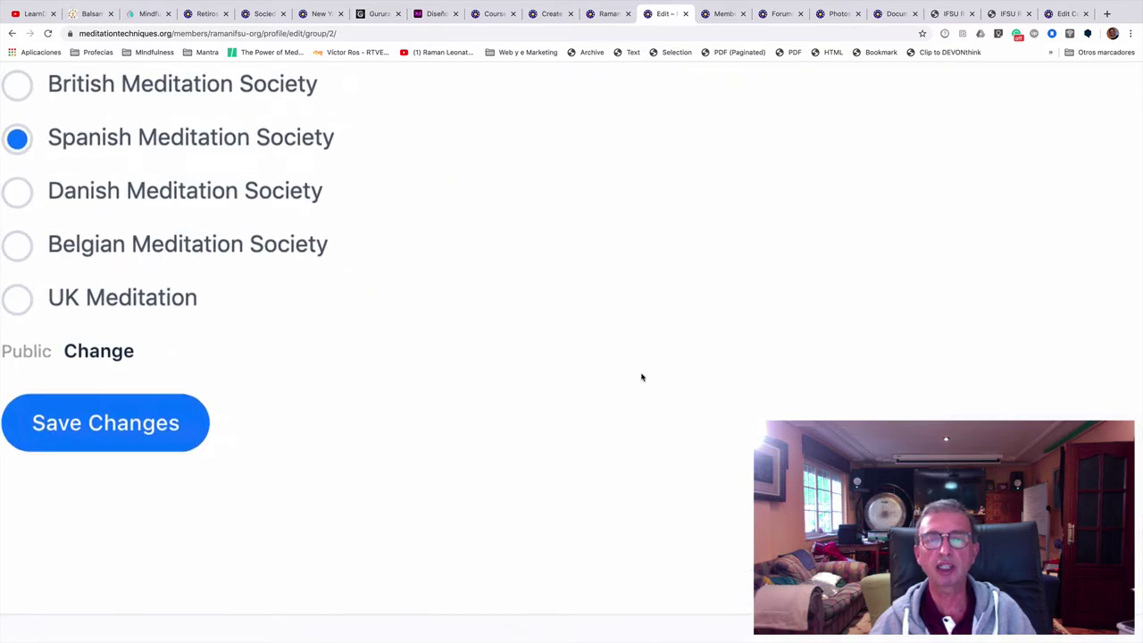
scroll(640, 375, "up", 4)
scroll(562, 324, "down", 4, "ctrl")
scroll(562, 317, "down", 2, "ctrl")
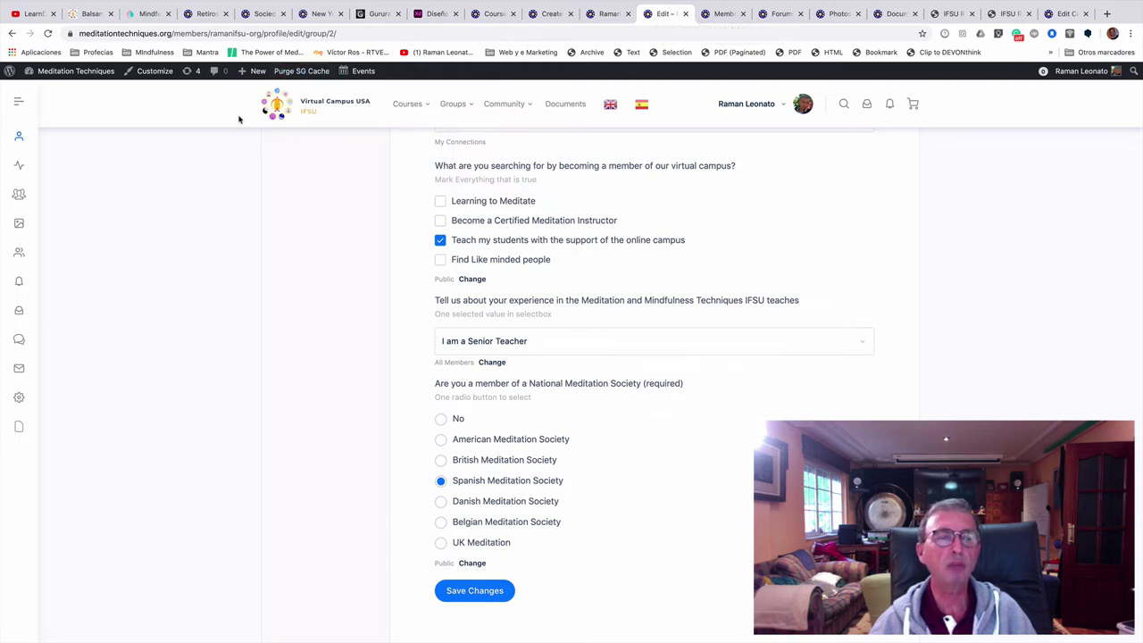
Step: Return to the member's profile, show its connections, and look through the full list of connected members
left_click(19, 137)
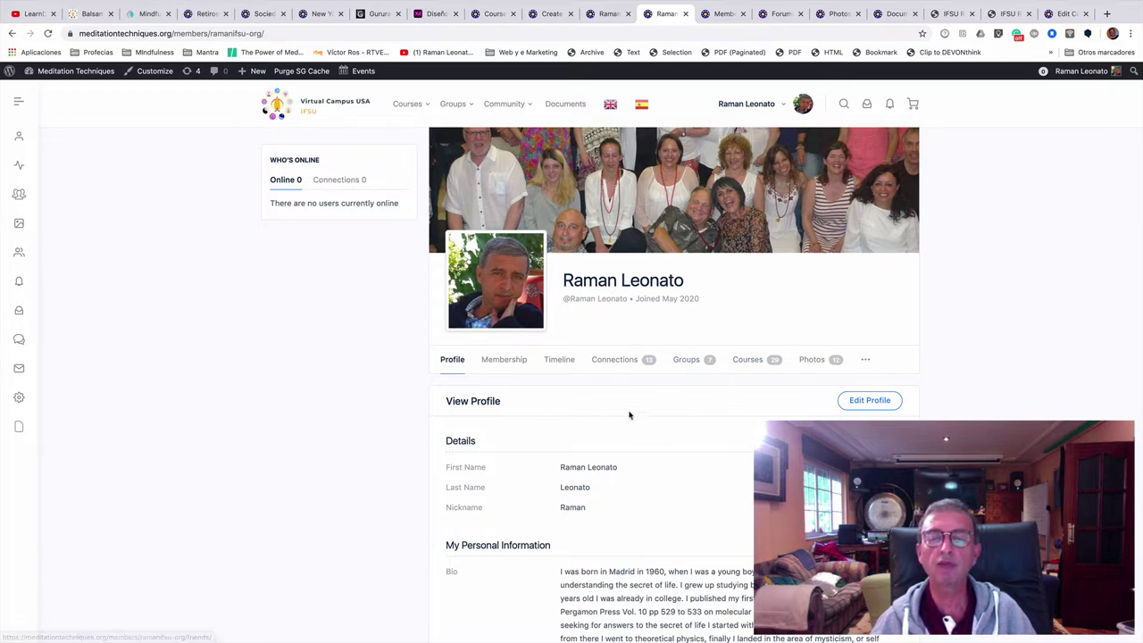
left_click(623, 361)
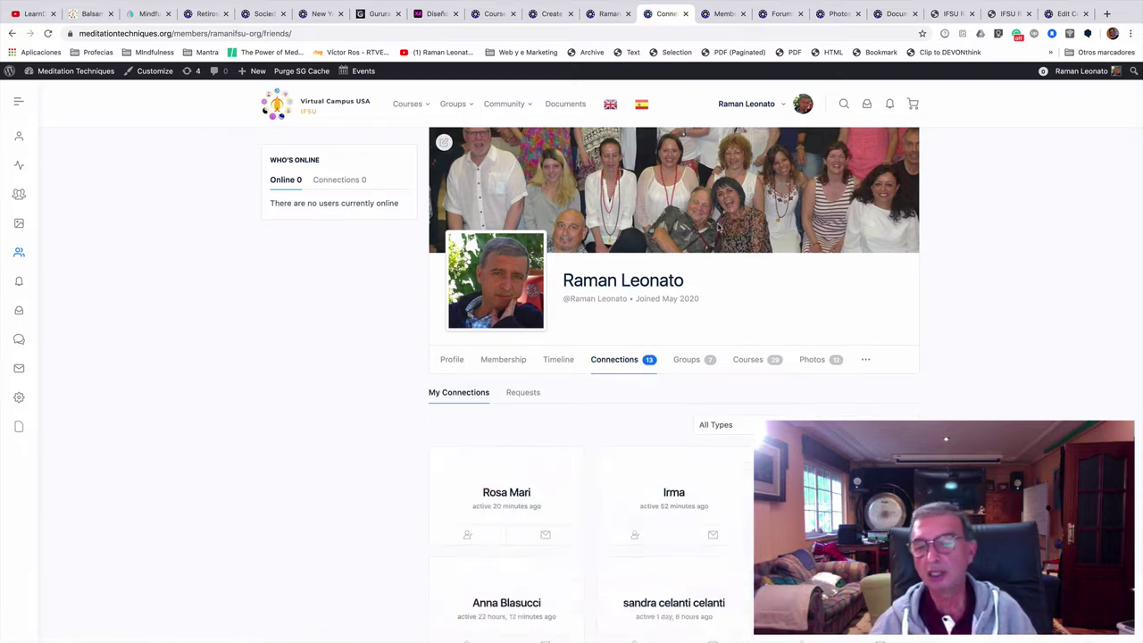
scroll(717, 227, "down", 10)
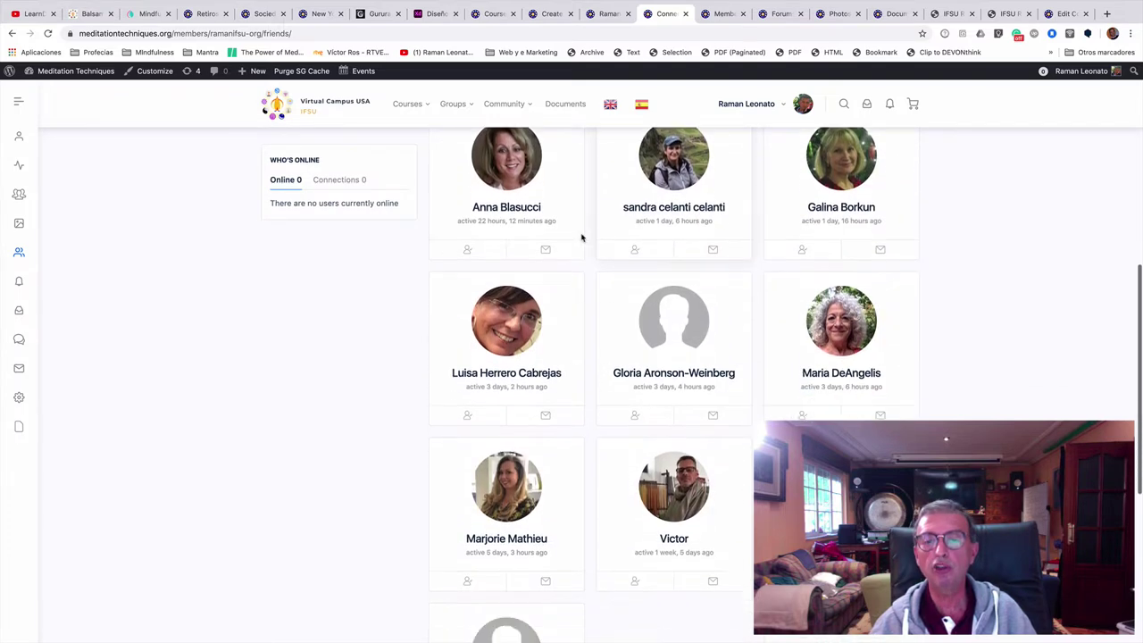
scroll(810, 313, "down", 3)
scroll(811, 312, "up", 3)
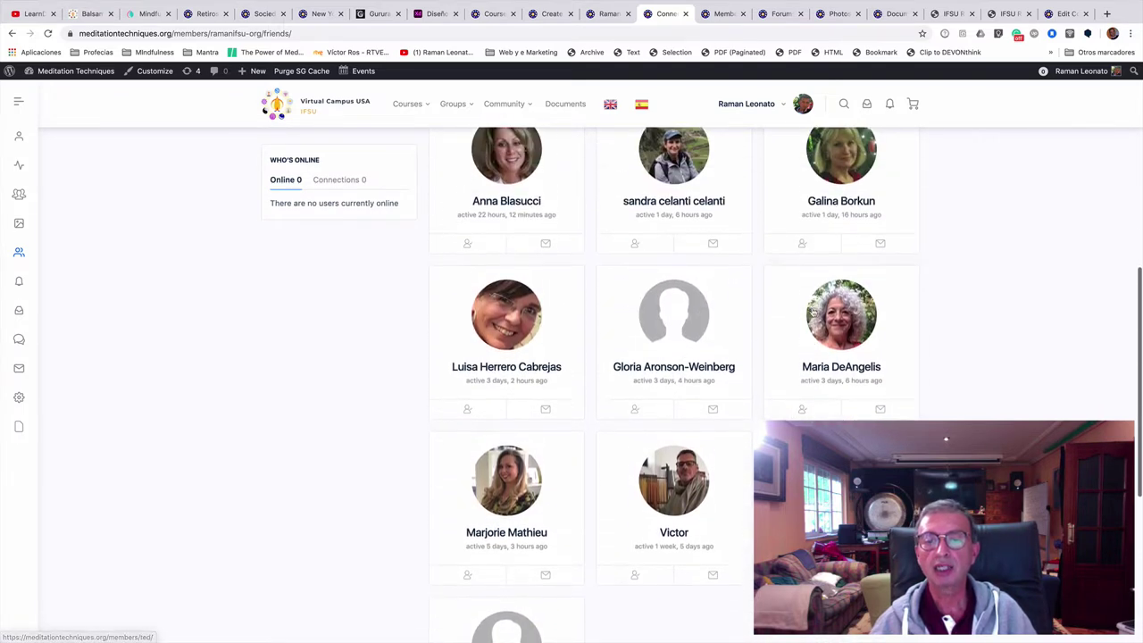
scroll(811, 312, "up", 6)
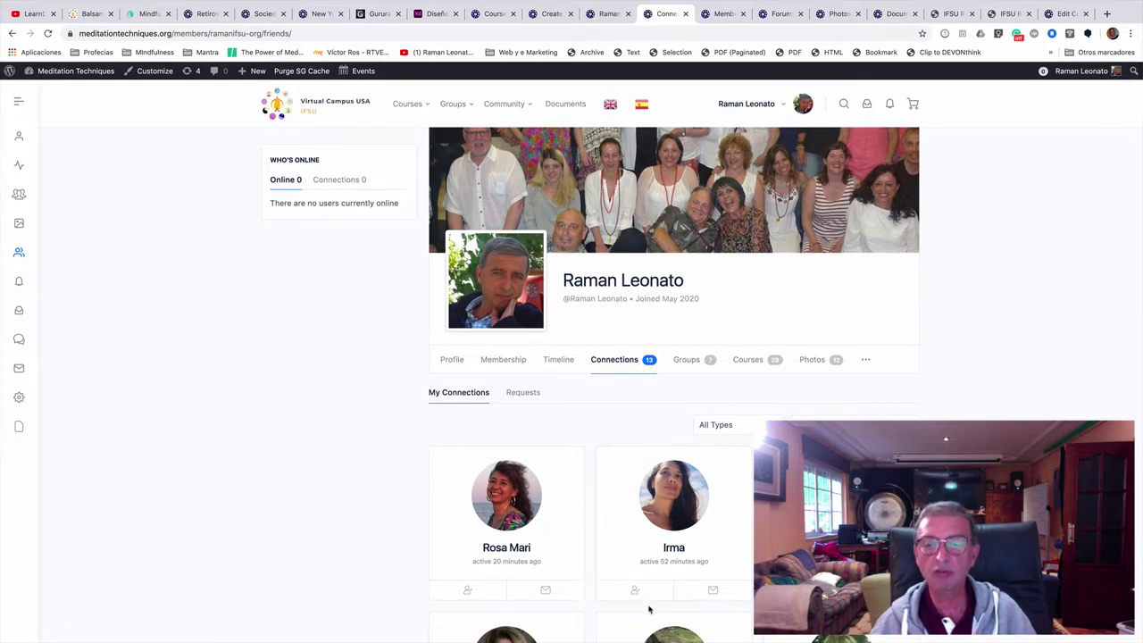
scroll(589, 487, "down", 5)
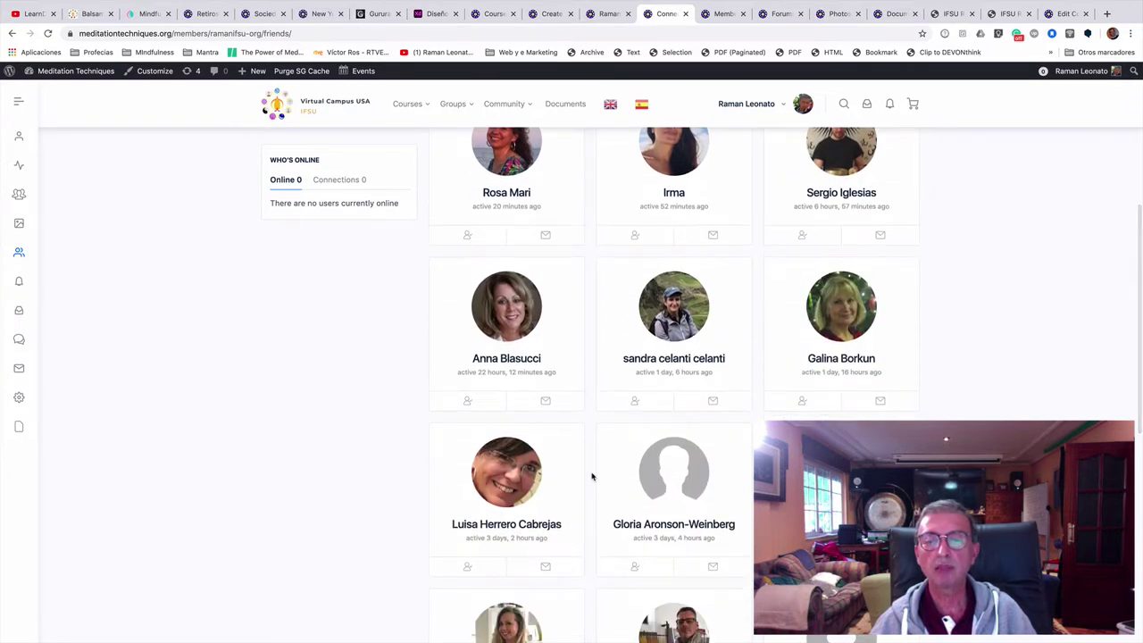
scroll(591, 477, "down", 3)
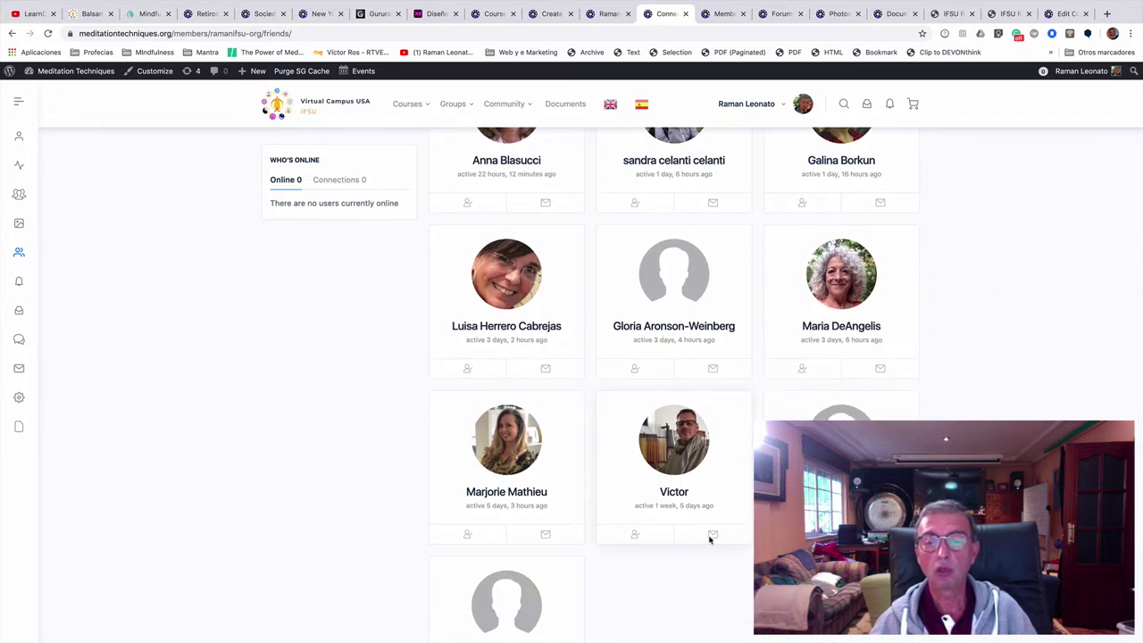
scroll(592, 396, "down", 1)
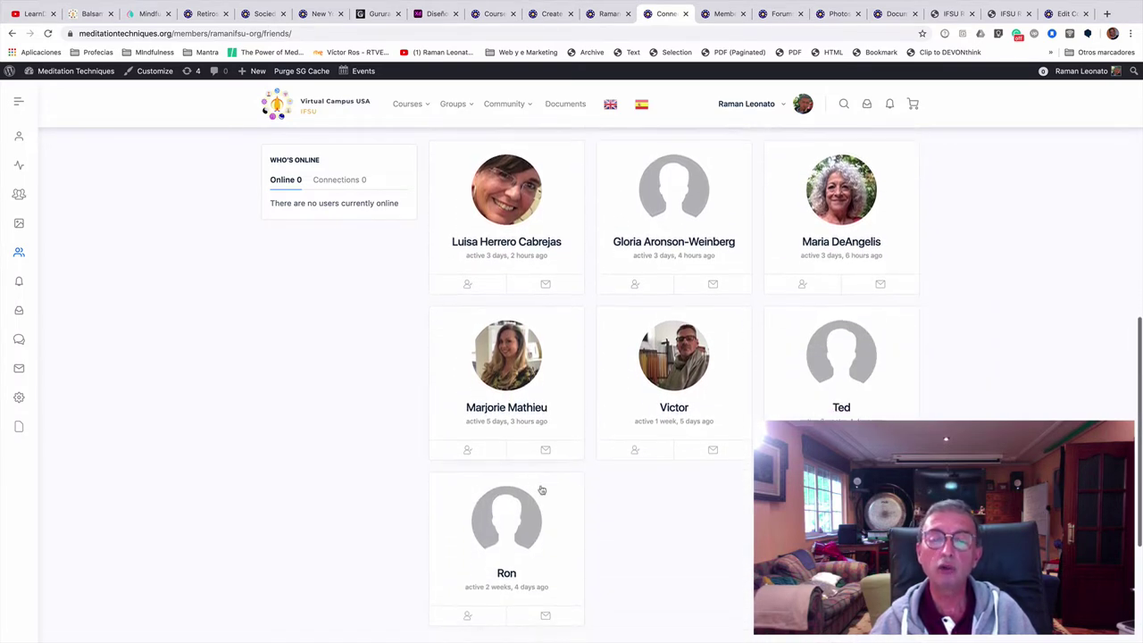
Step: Message the connection last active 5 days, 3 hours ago, greeting them by first name with "I am testing messages", and open the Jun 24 conversation
left_click(546, 451)
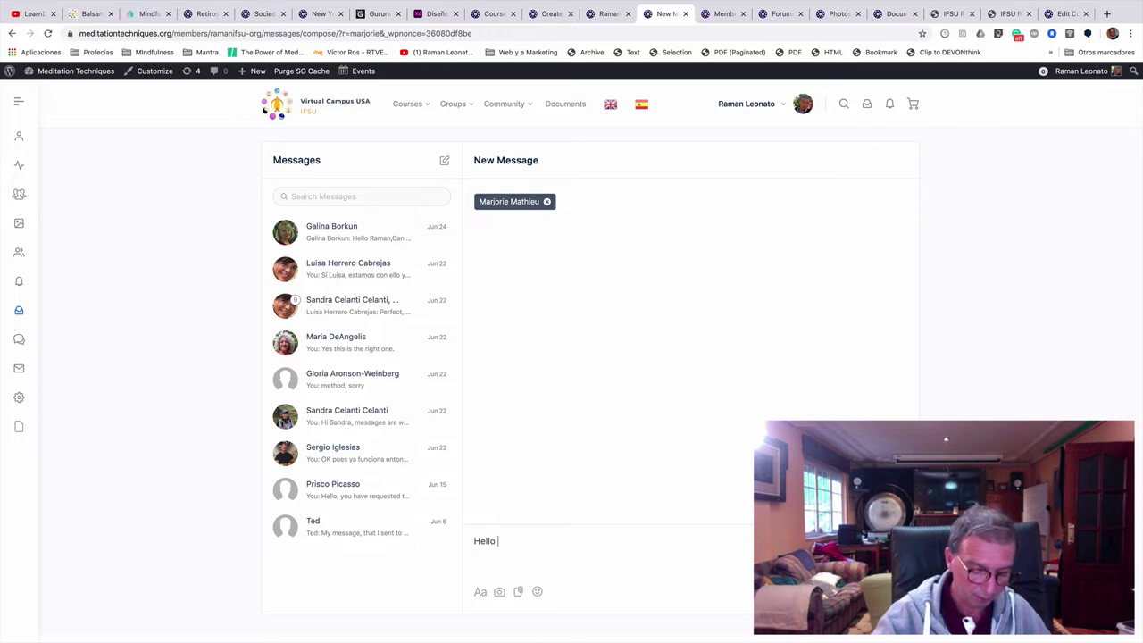
type("rjorie I am testing messages")
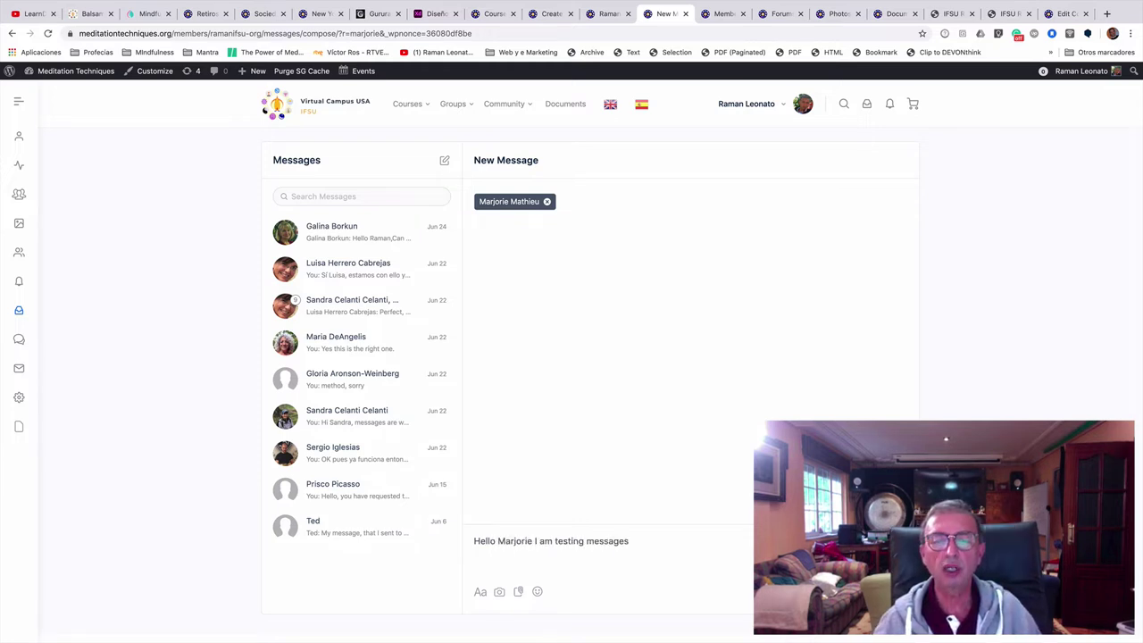
key("Return")
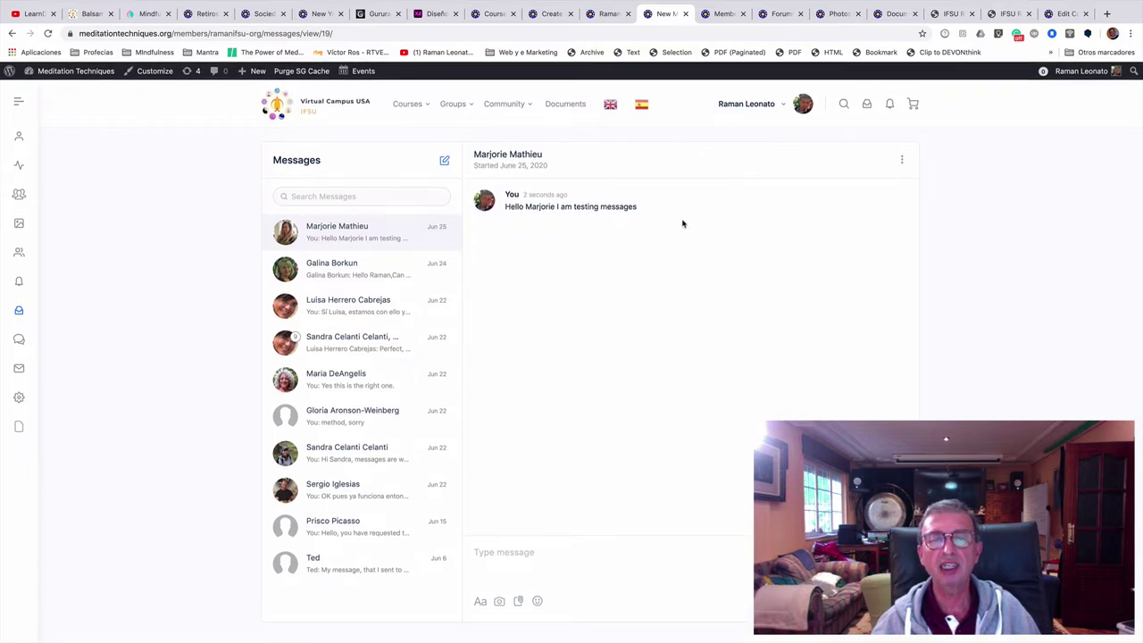
left_click(340, 274)
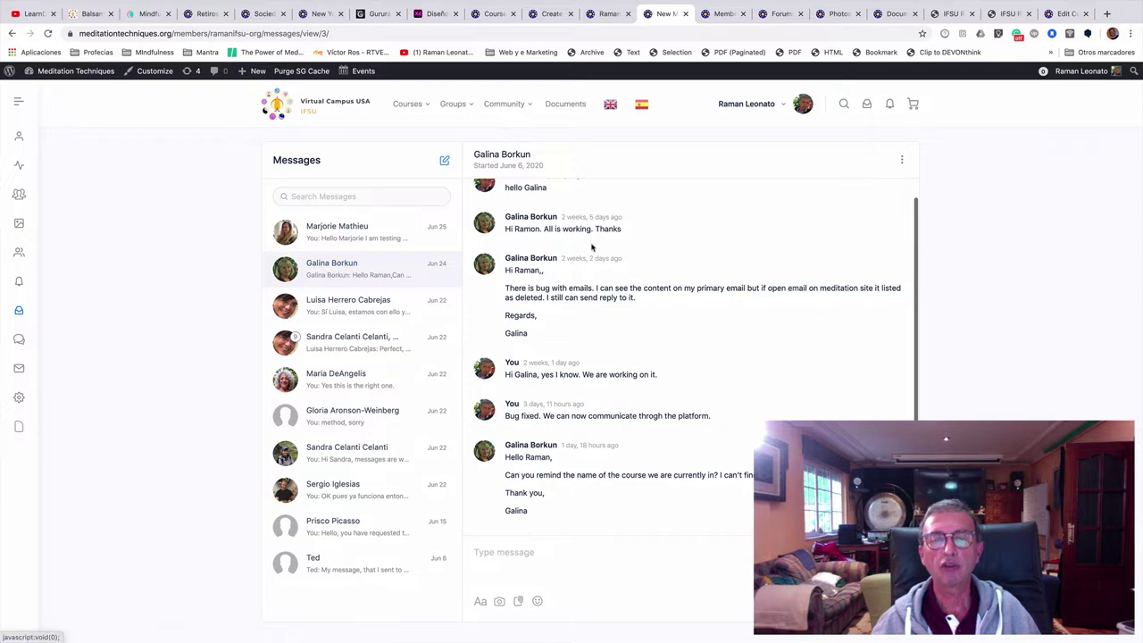
Step: Read the rest of the Jun 24 conversation and open the Jun 22 conversation ending with "Yes this is the right one."
scroll(625, 286, "down", 5)
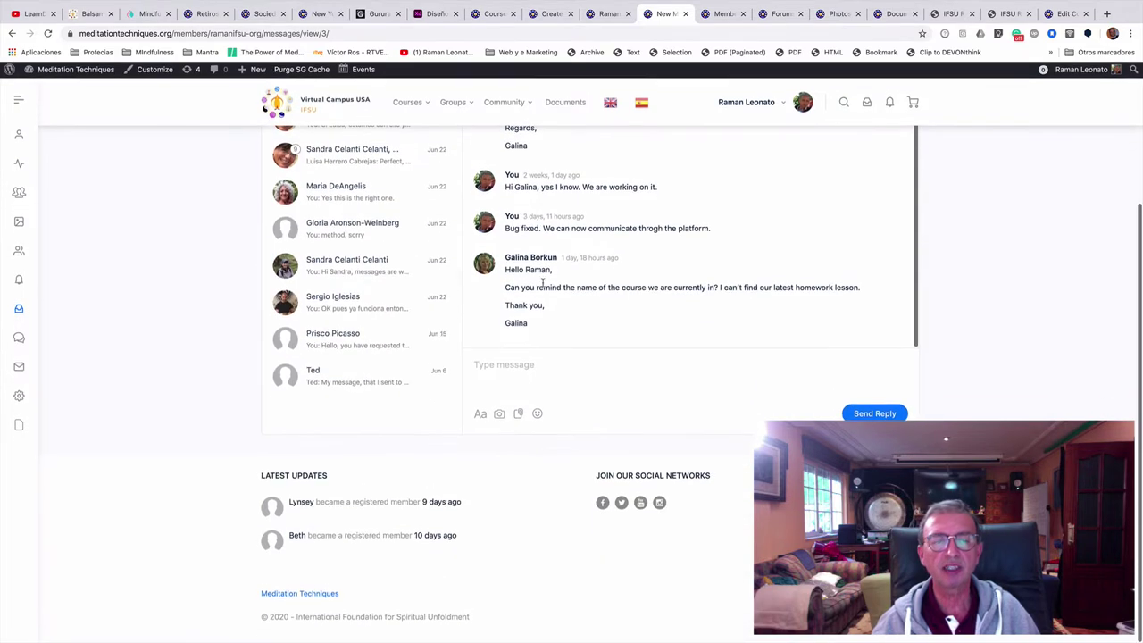
left_click(357, 192)
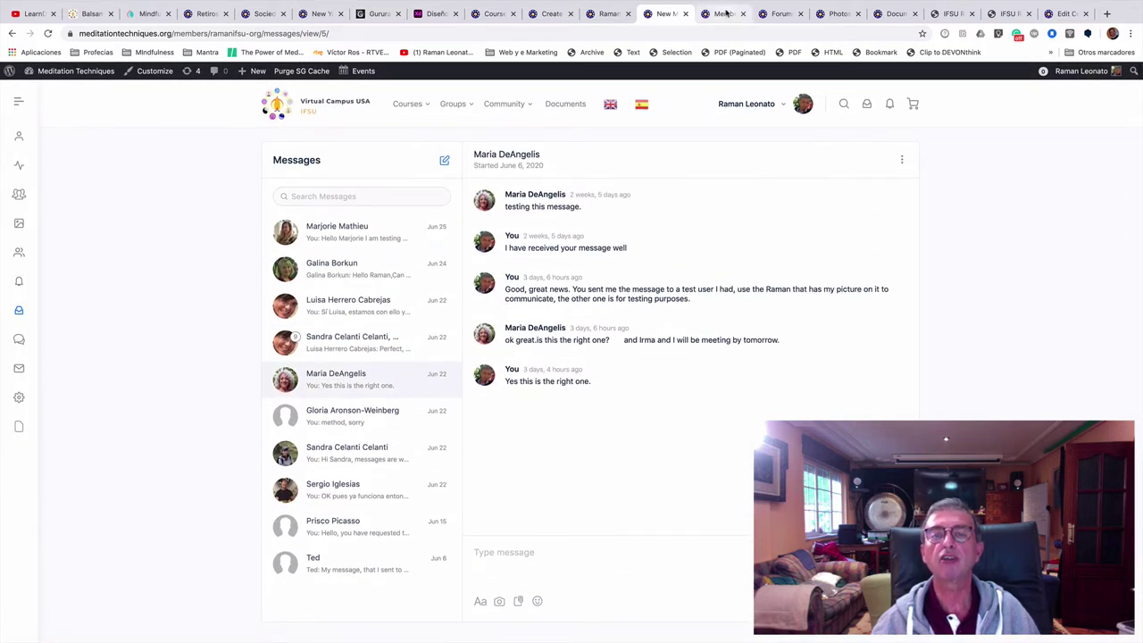
Step: Show the community's Members directory and look through the first page of all members
mouse_move(510, 104)
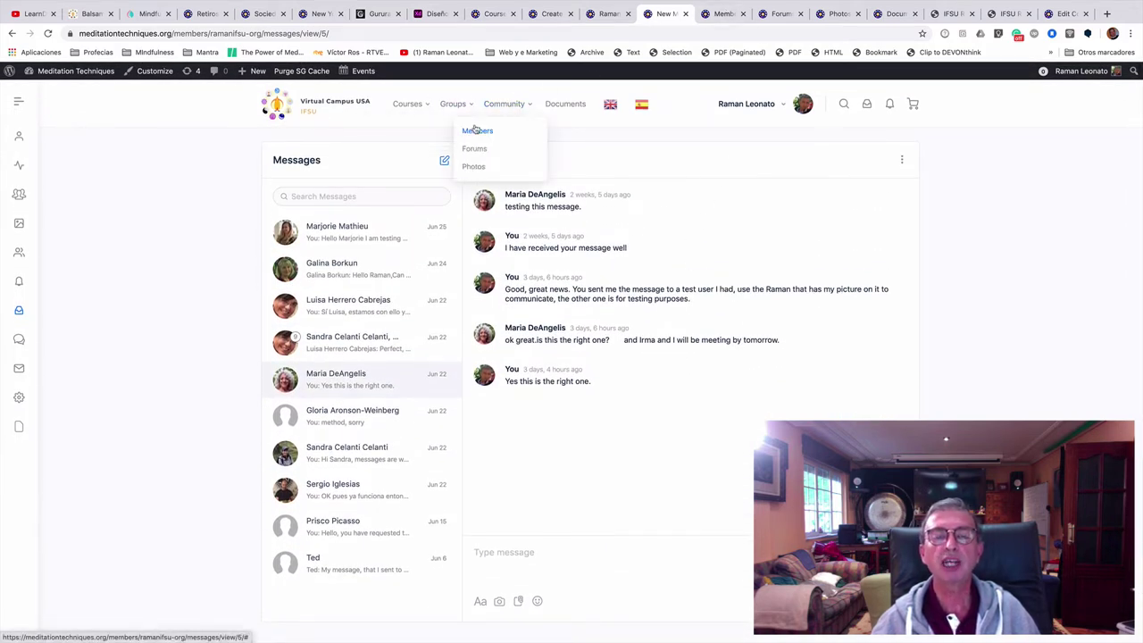
left_click(723, 13)
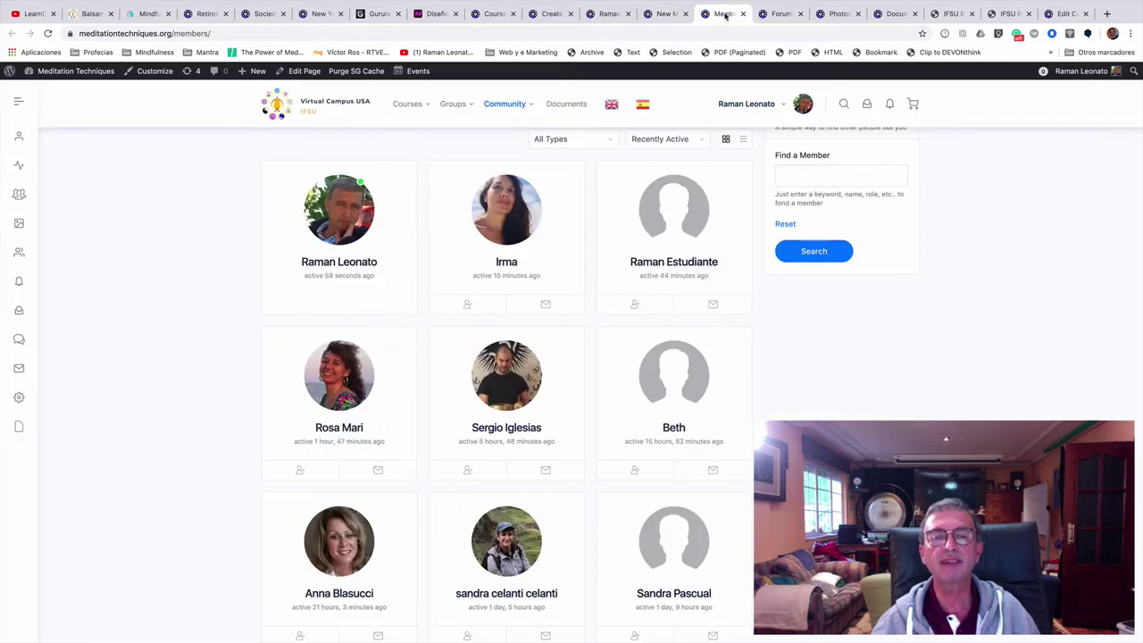
scroll(506, 174, "up", 2)
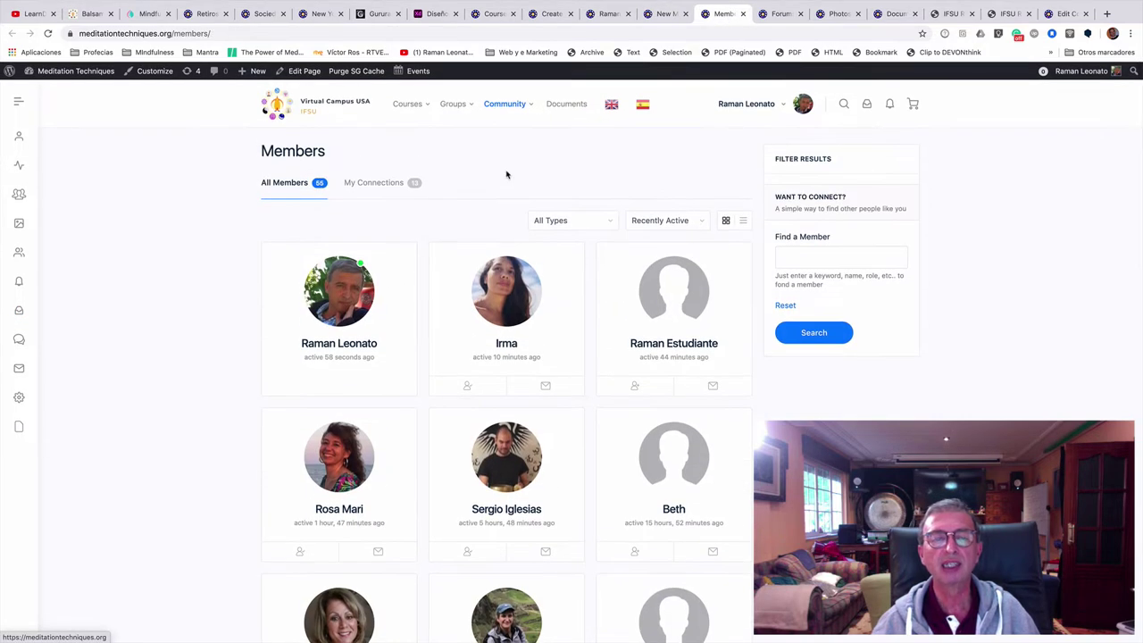
scroll(505, 175, "down", 3)
scroll(505, 174, "down", 10)
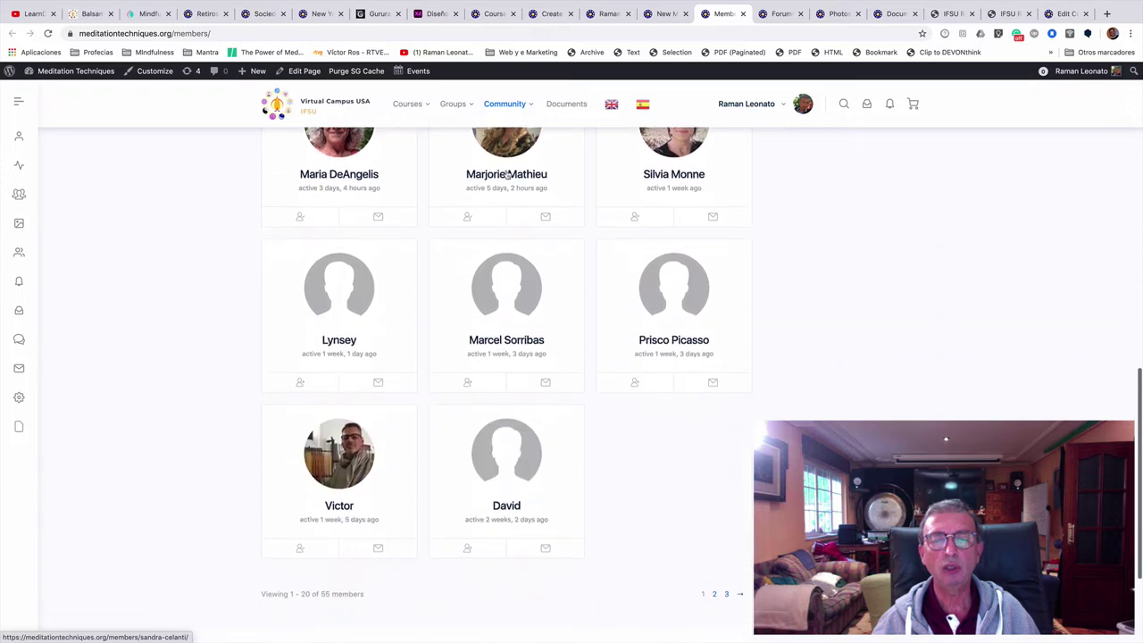
scroll(506, 175, "up", 10)
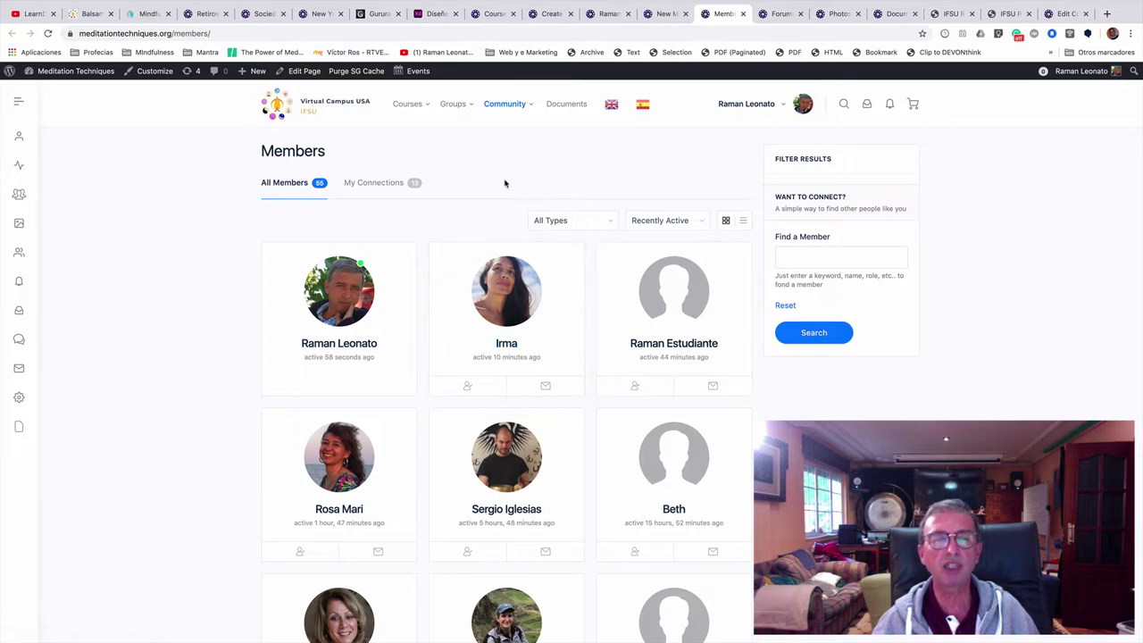
scroll(503, 181, "down", 1)
scroll(503, 181, "up", 1)
Step: Show the community's Forums page and look over the forum cards and the All Discussions list
mouse_move(505, 112)
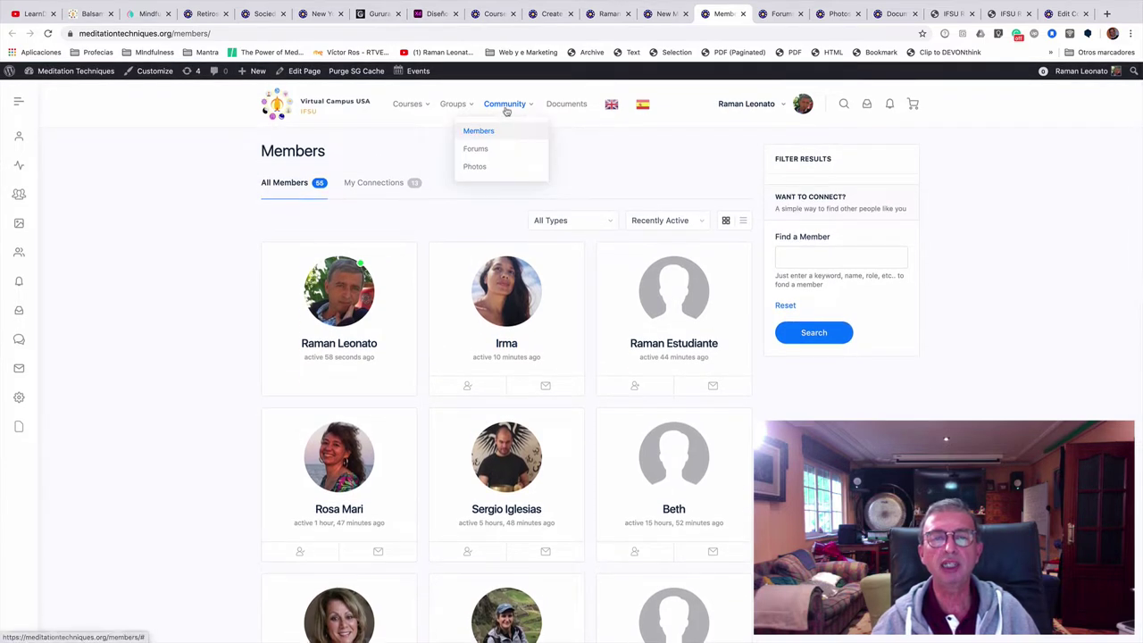
left_click(777, 14)
scroll(612, 272, "up", 3)
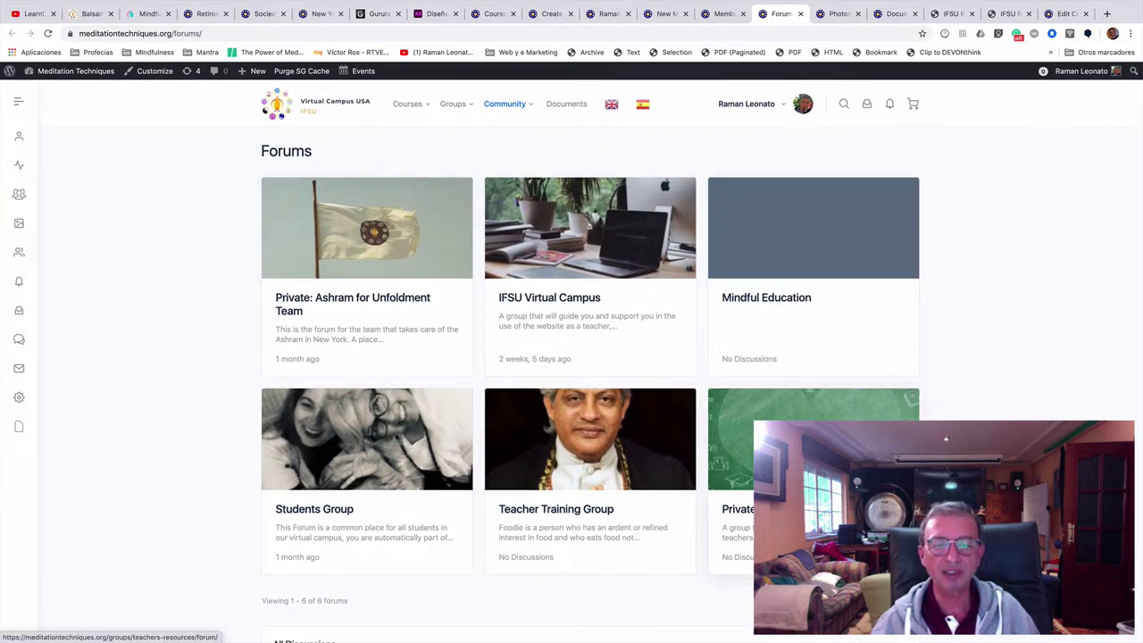
scroll(616, 428, "down", 4)
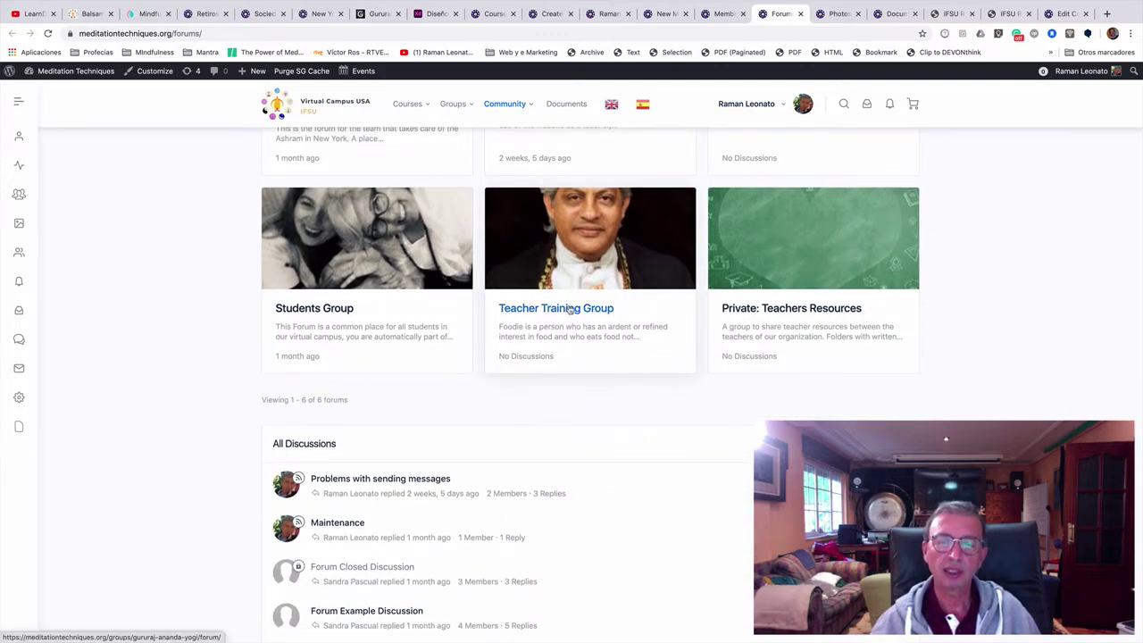
Step: Open the Teacher Training Group forum and look over its group description and discussions area
left_click(569, 309)
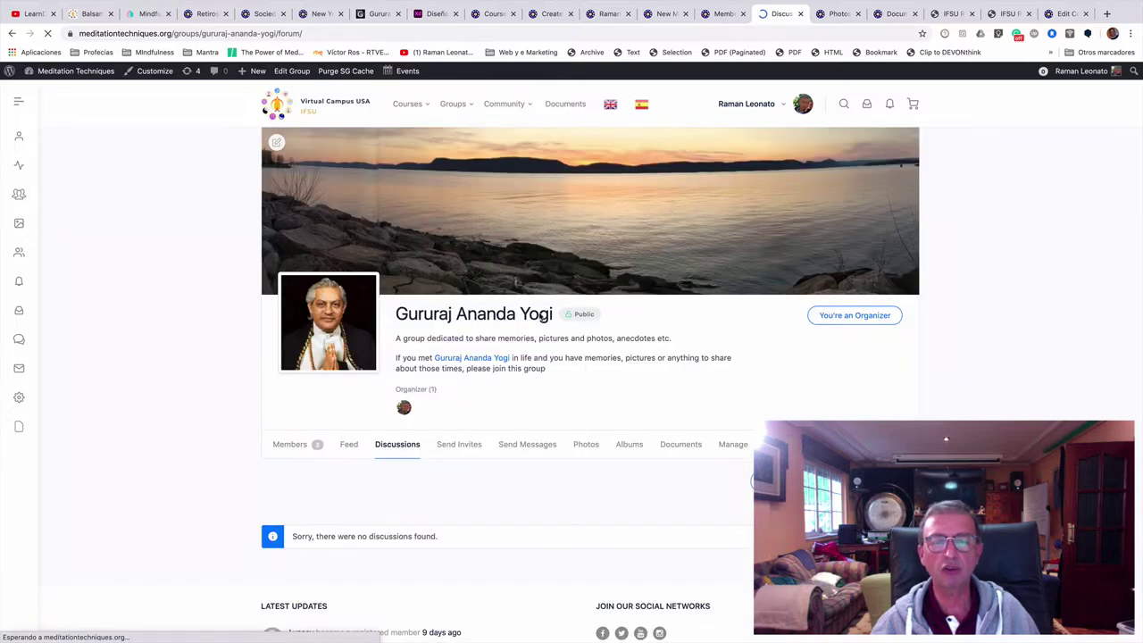
scroll(582, 414, "down", 2)
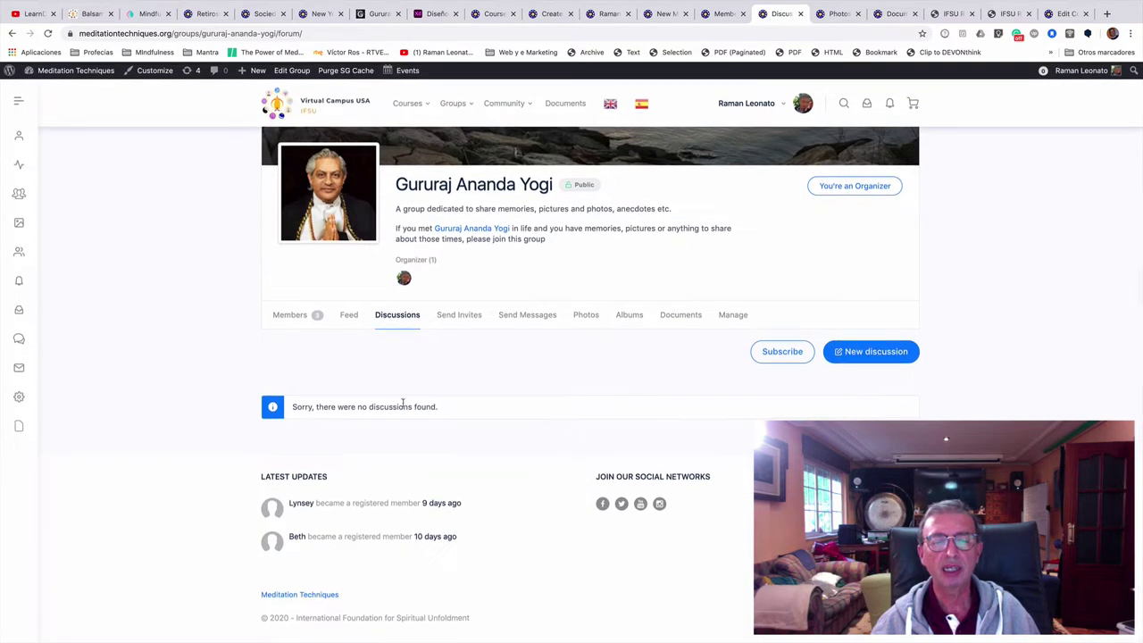
scroll(646, 397, "up", 2)
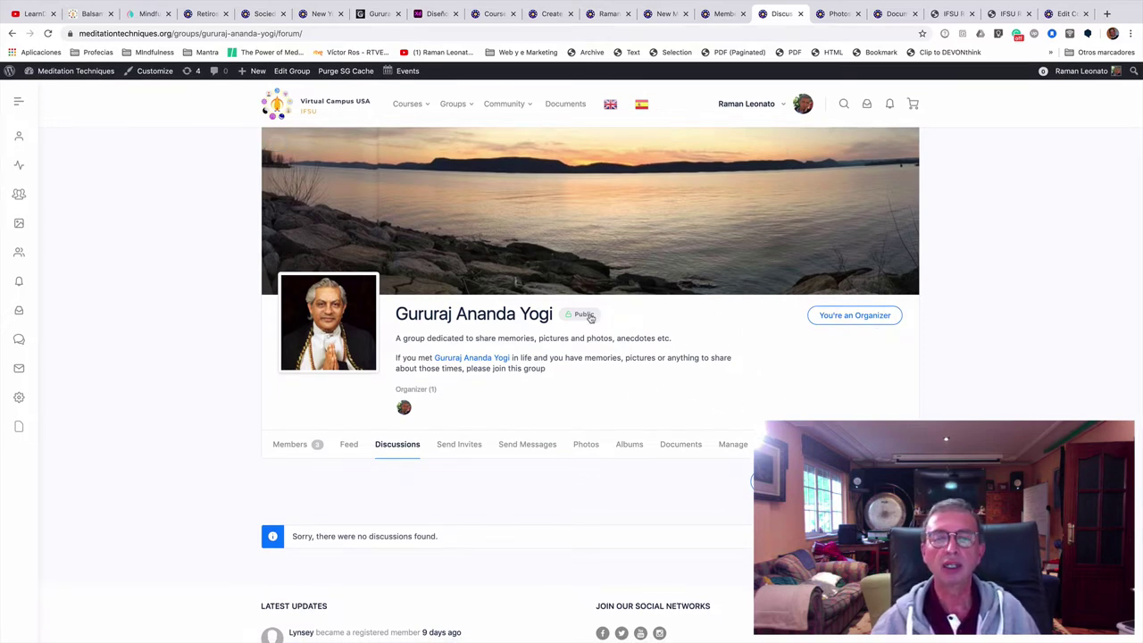
Step: Show the community's Photos page, load more pictures, and look through the whole gallery of all photos
mouse_move(506, 106)
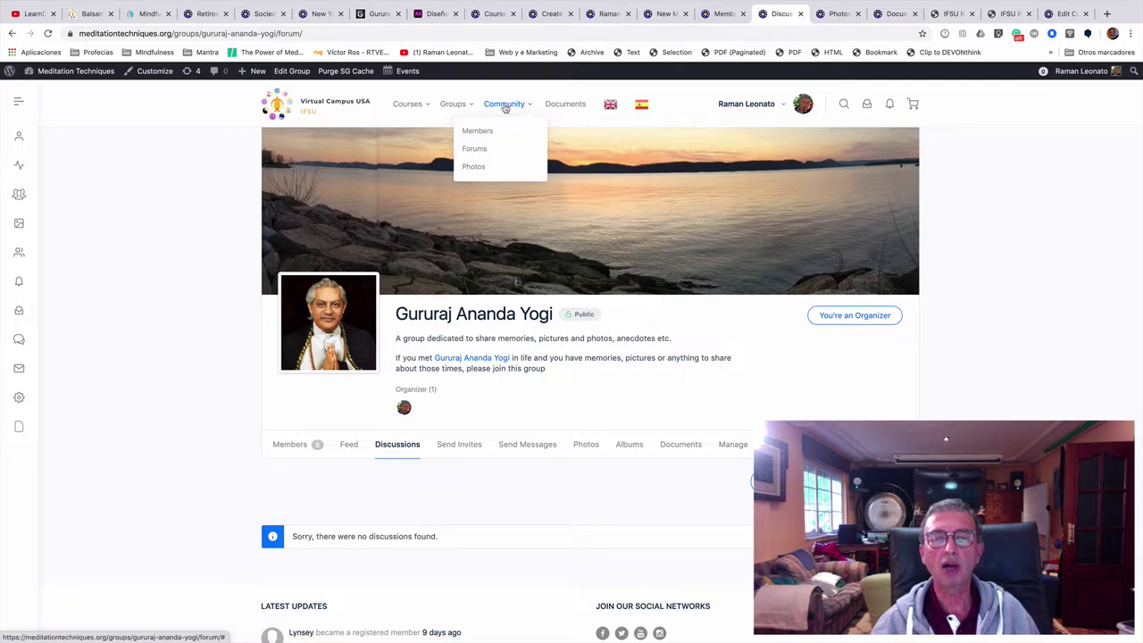
left_click(471, 169)
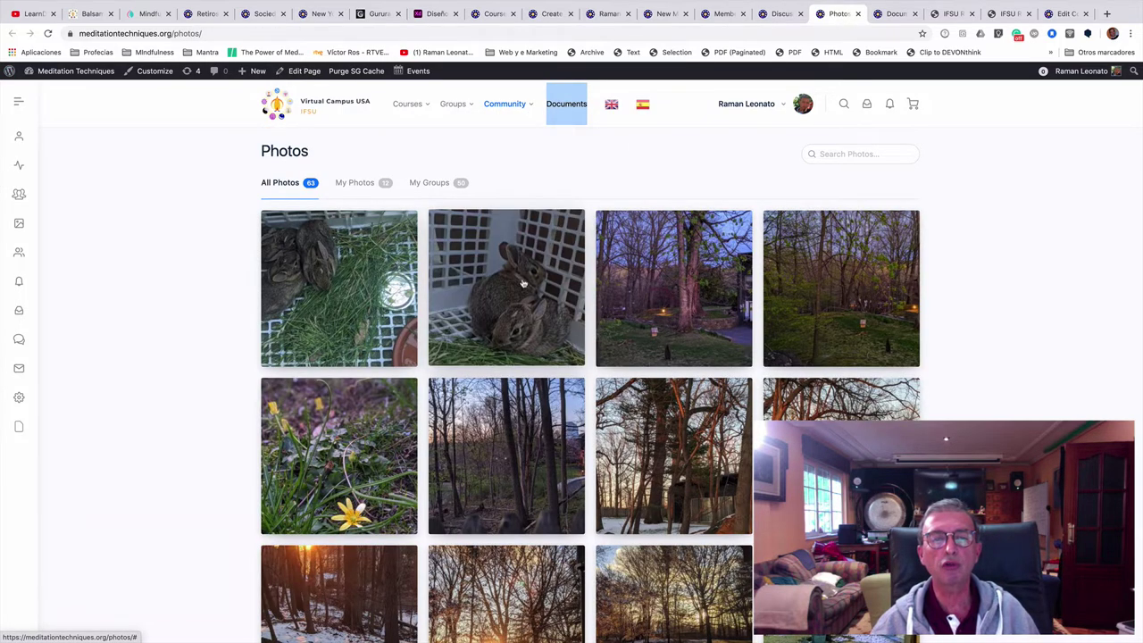
scroll(500, 273, "down", 6)
scroll(524, 284, "down", 2)
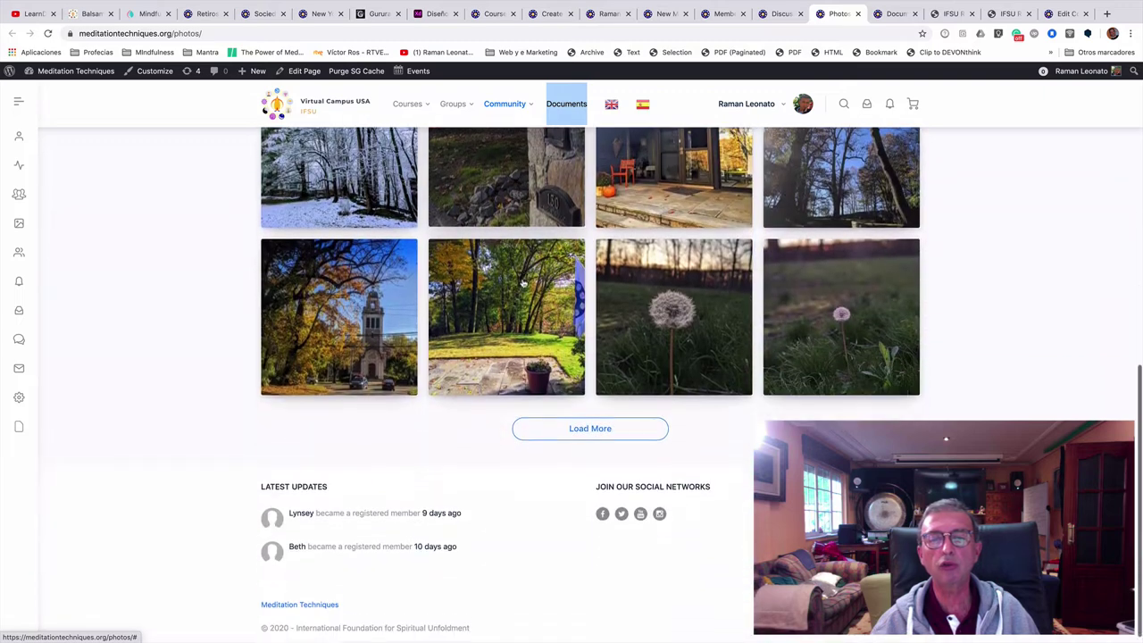
left_click(587, 421)
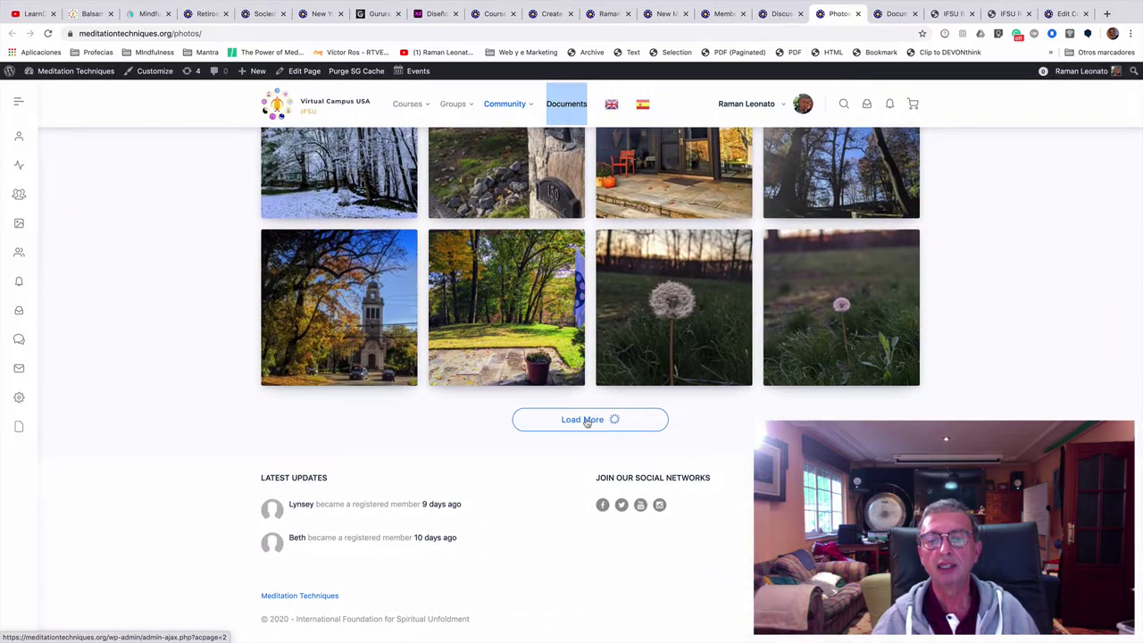
scroll(587, 422, "down", 3)
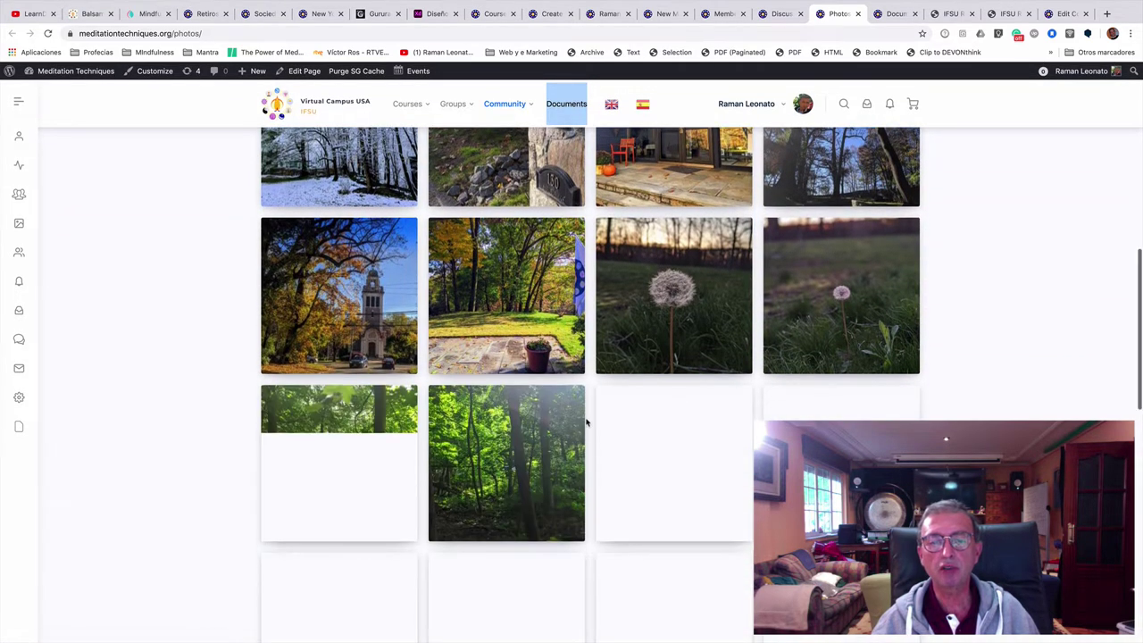
scroll(587, 423, "down", 10)
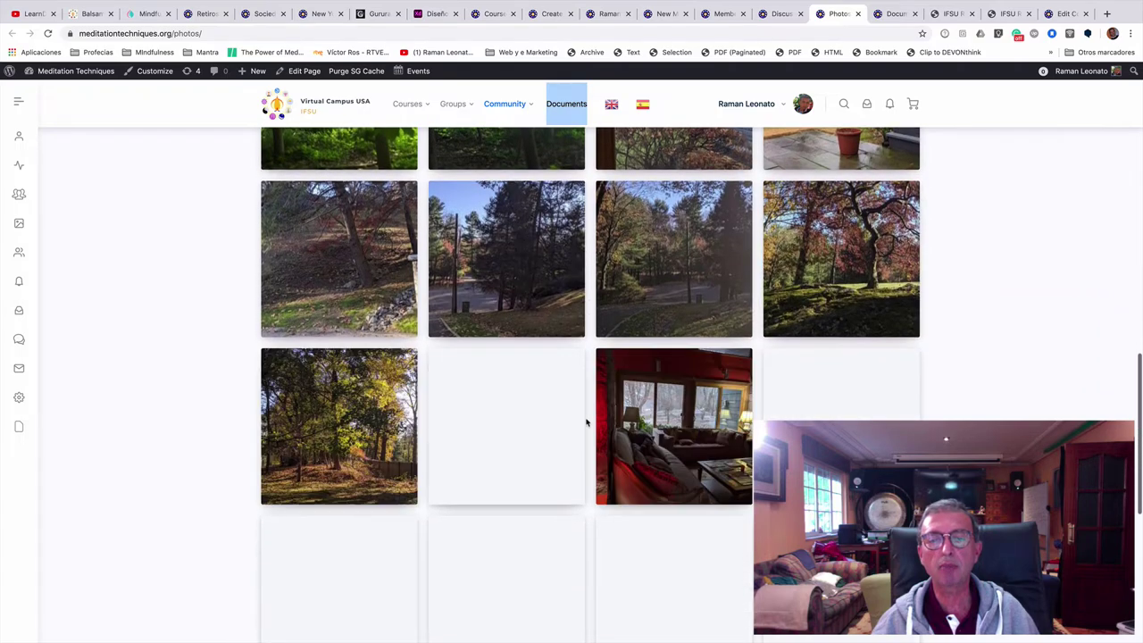
scroll(586, 422, "down", 5)
scroll(586, 423, "up", 10)
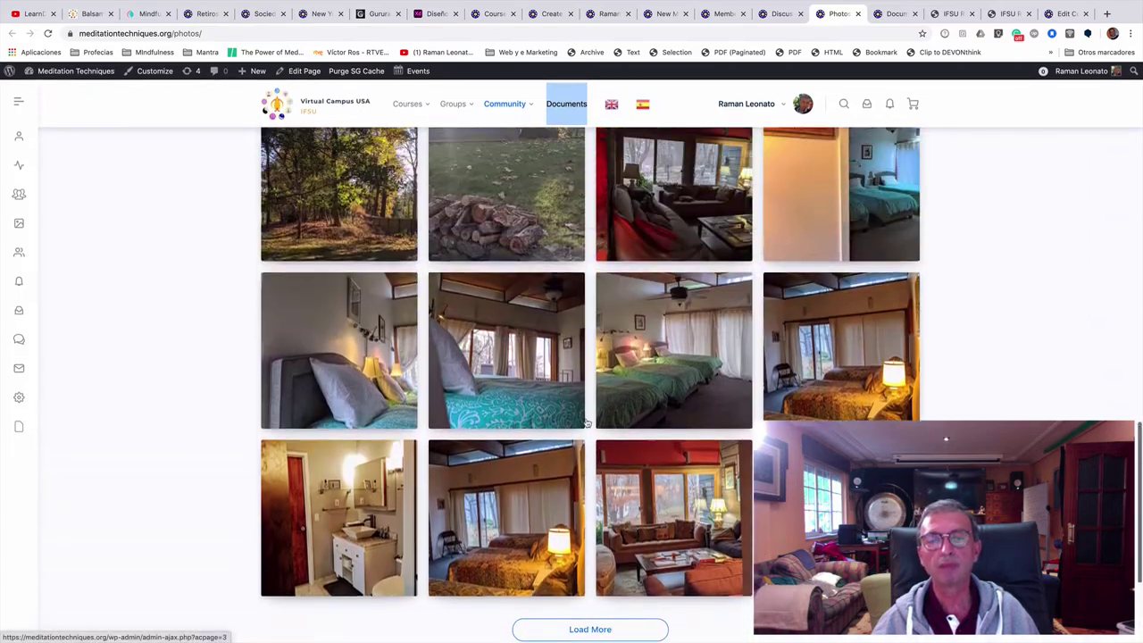
scroll(587, 422, "up", 10)
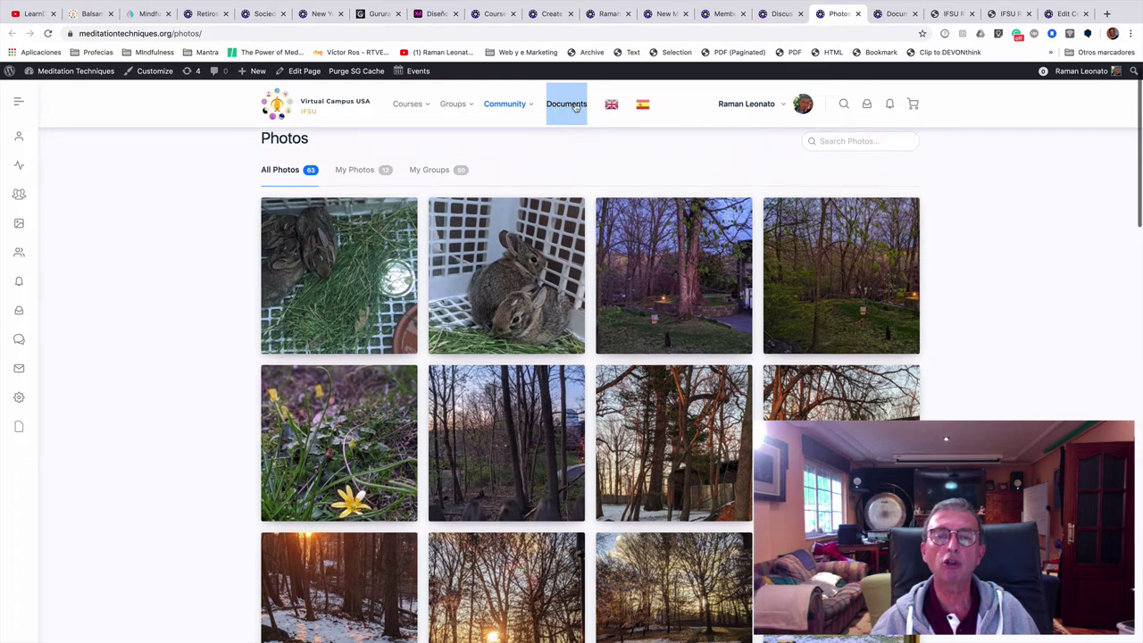
Step: Open the campus-wide Documents page and check the visibility of the AMS Manuals folder
left_click(572, 105)
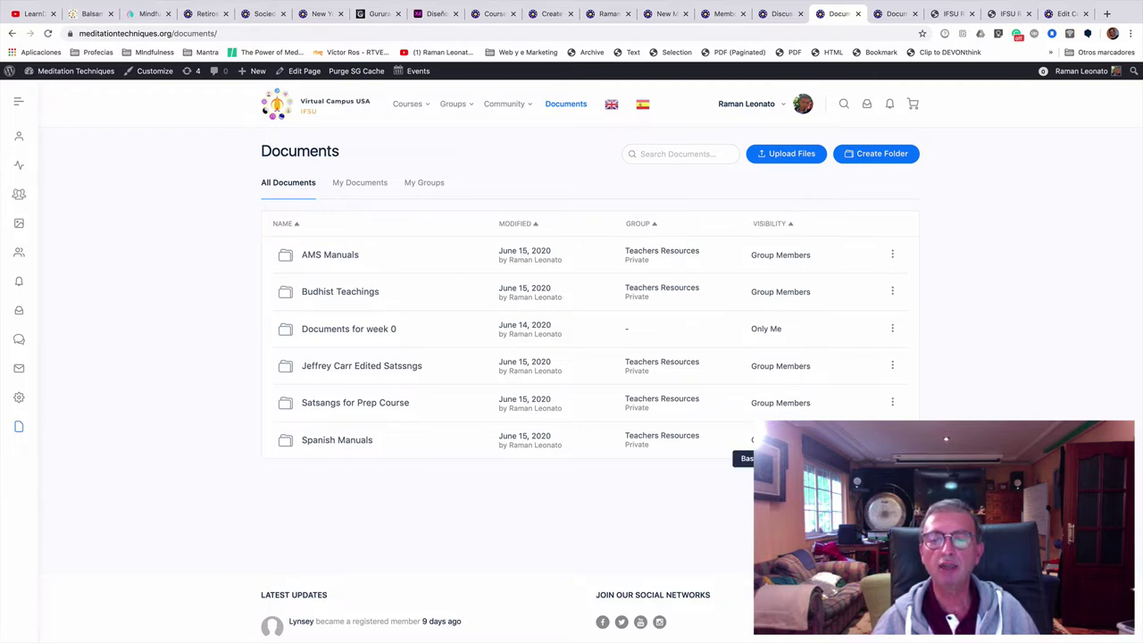
mouse_move(776, 257)
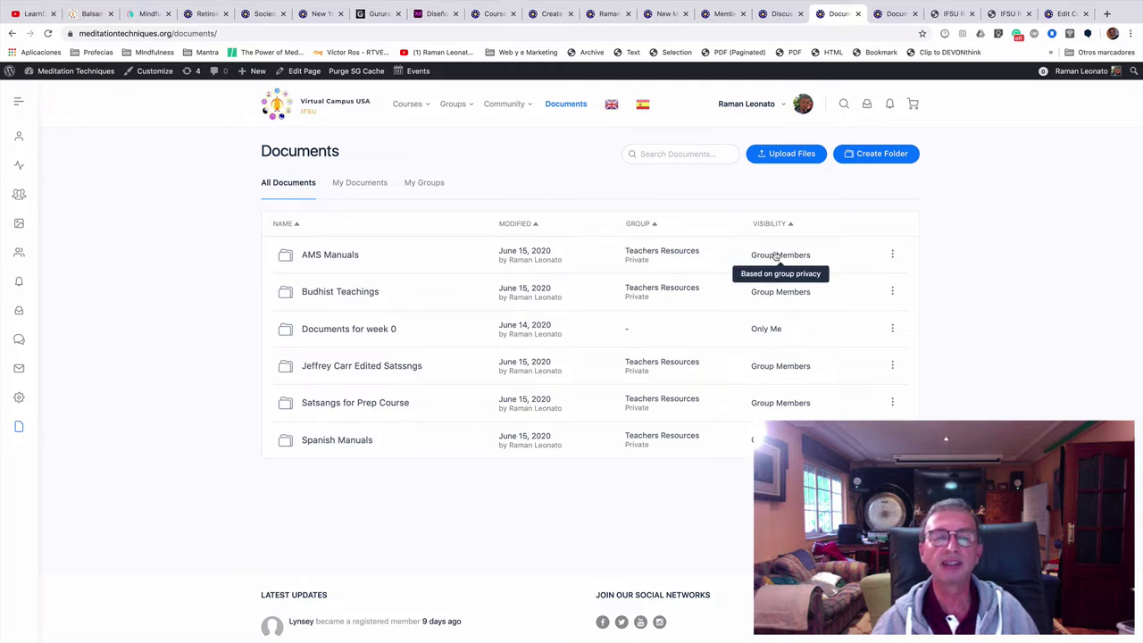
Step: Open the Teachers Resources group from the list of all groups and look through its teachers and students
mouse_move(452, 104)
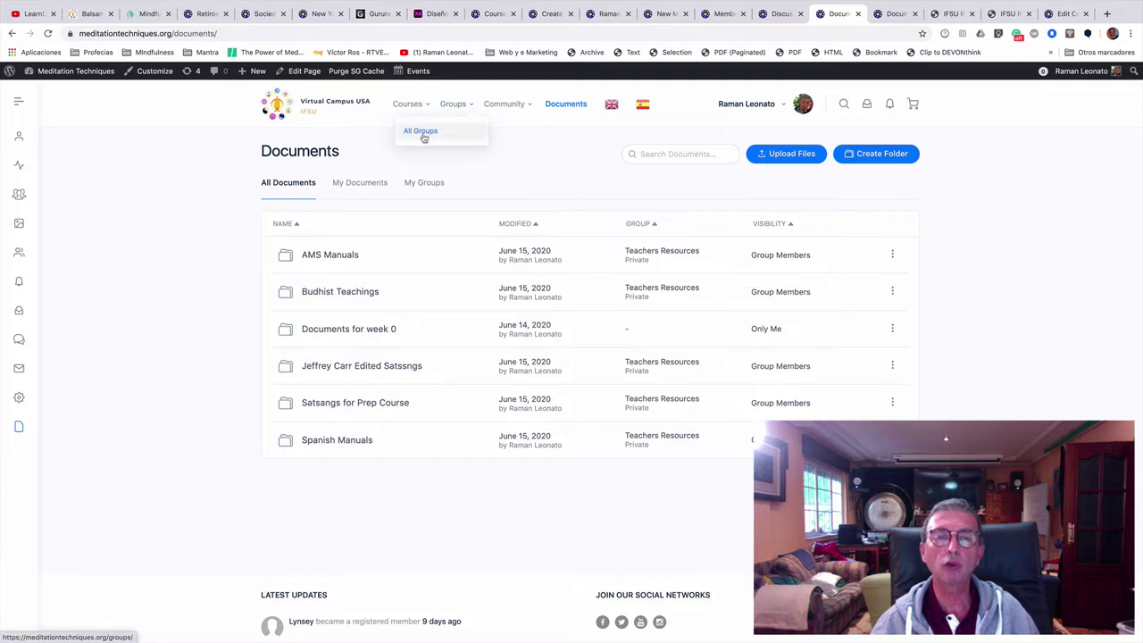
left_click(426, 132)
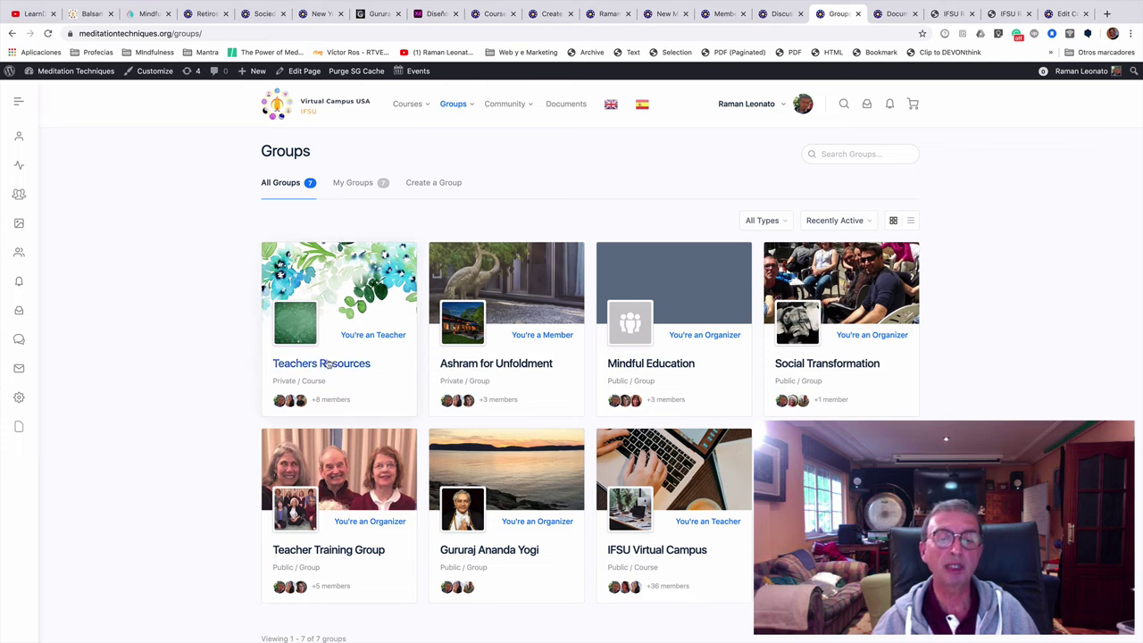
left_click(334, 368)
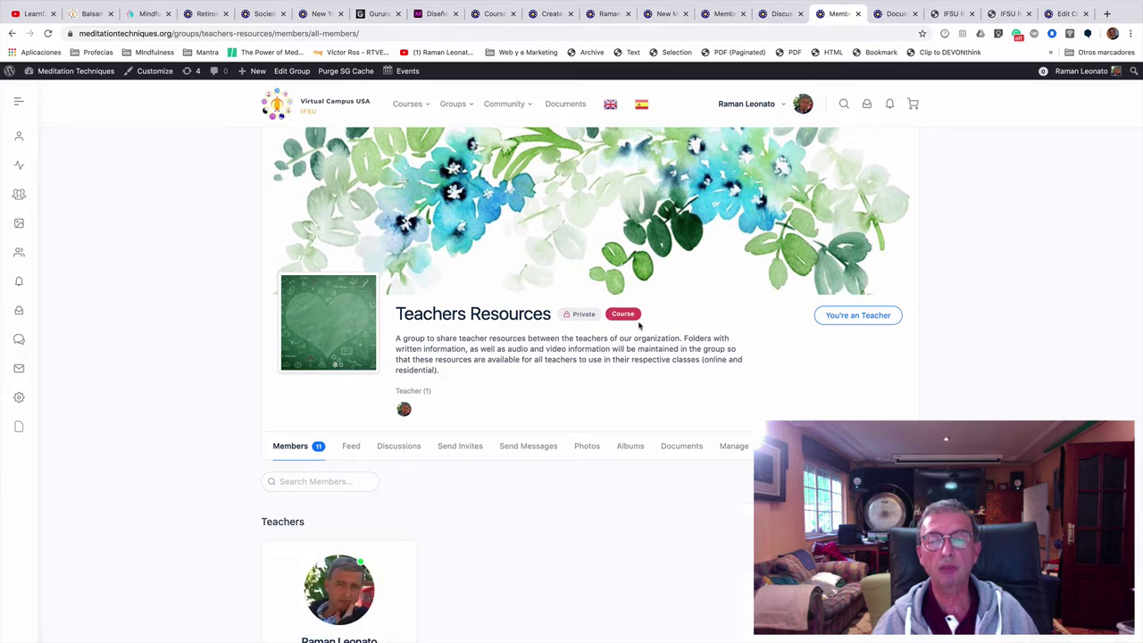
scroll(619, 248, "down", 10)
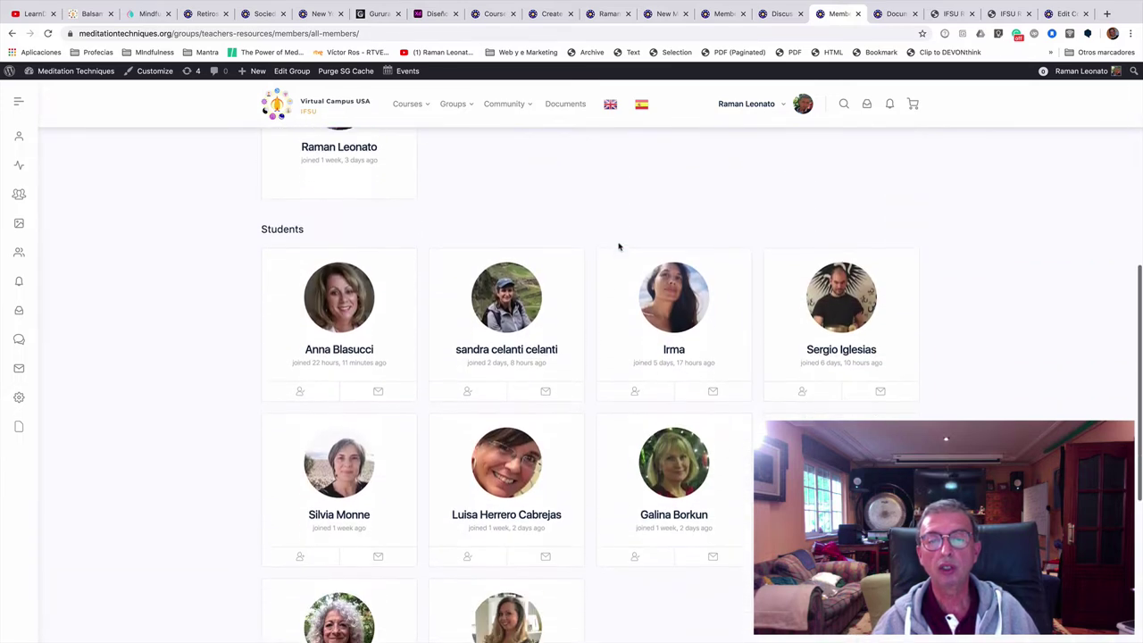
scroll(618, 246, "down", 2)
scroll(619, 246, "up", 10)
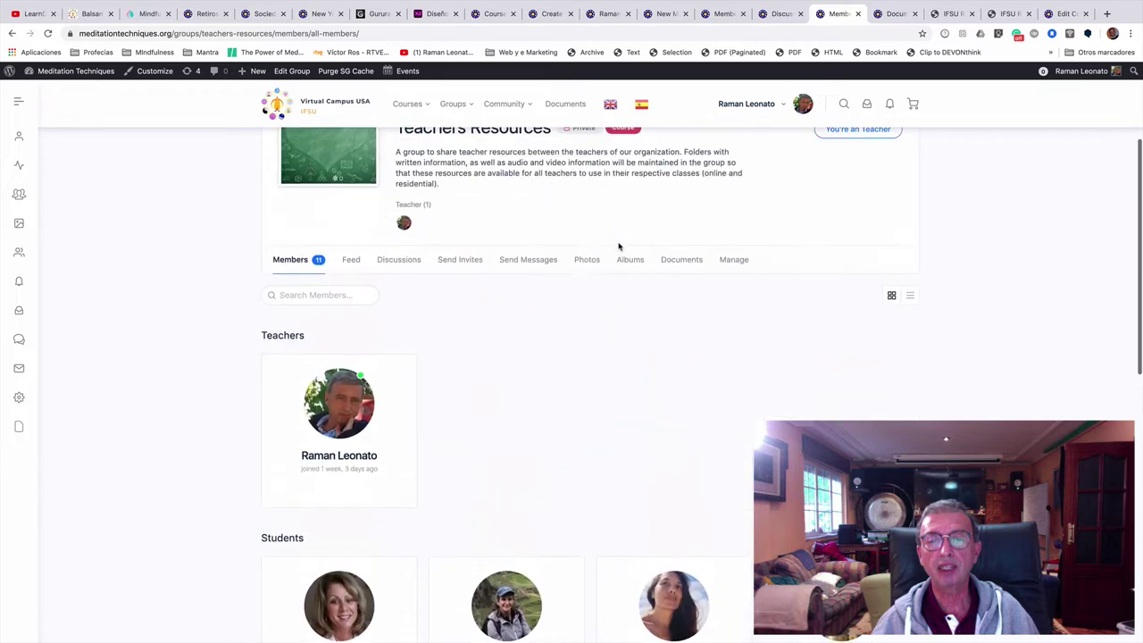
scroll(594, 287, "down", 2)
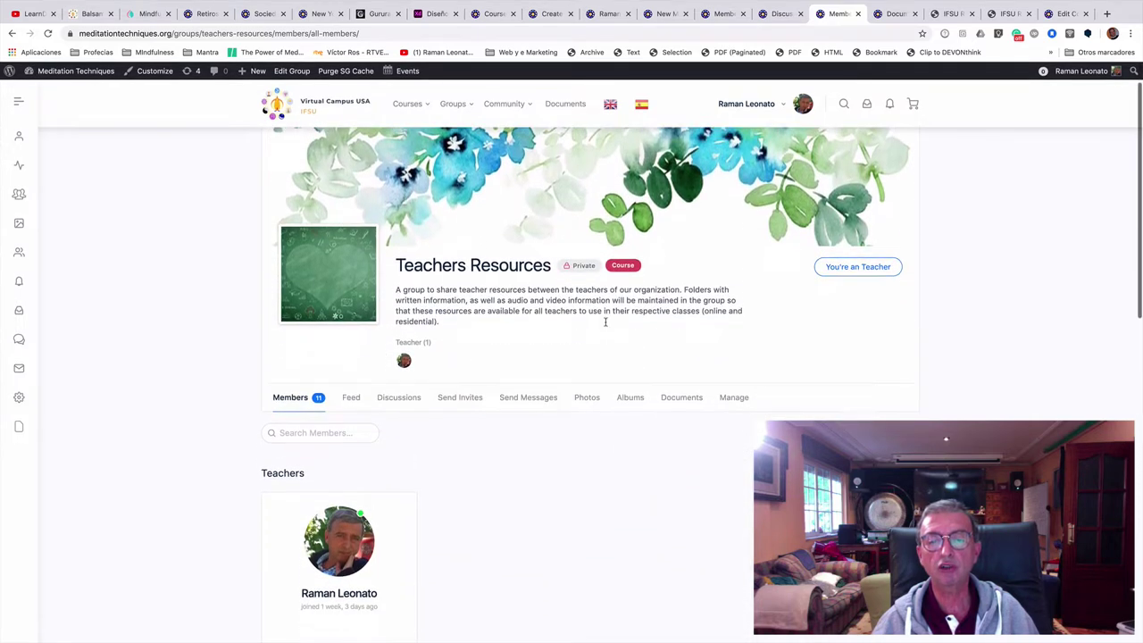
Step: Show the Teachers Resources group's documents and look over its shared folders
left_click(685, 319)
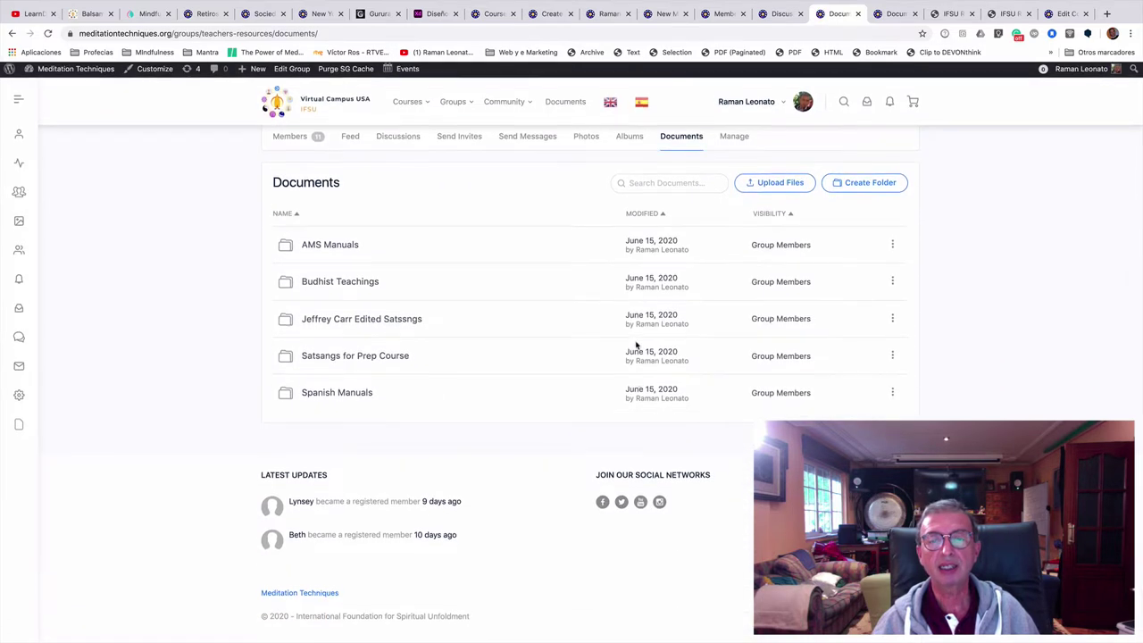
scroll(636, 346, "down", 4)
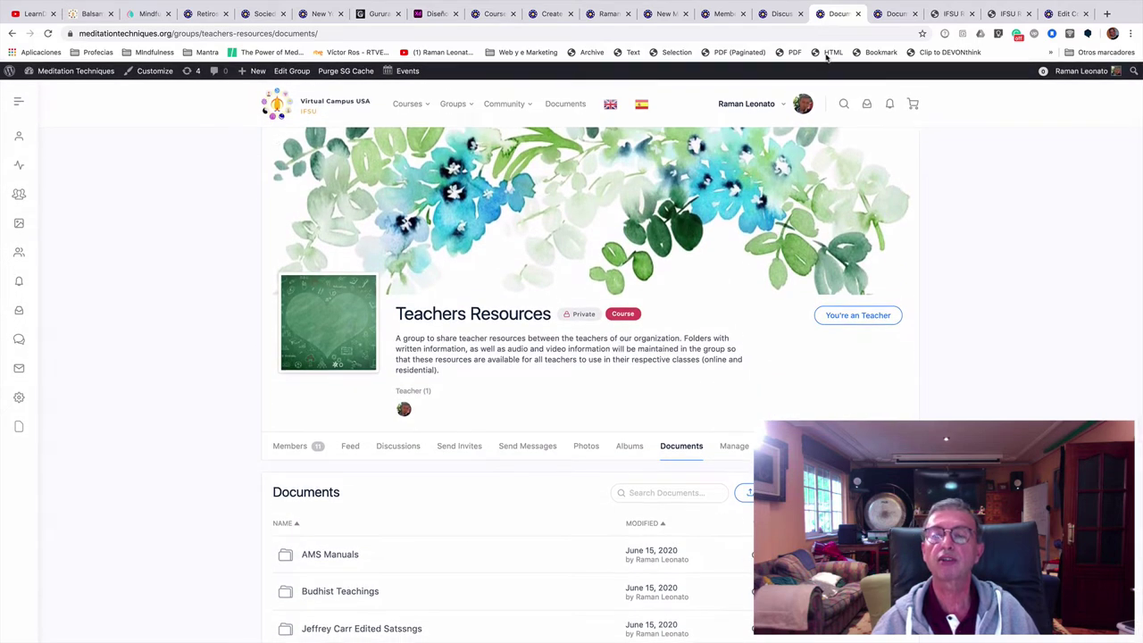
Step: Return to the Members directory and view the member types available for filtering, leaving All Types selected
key("ctrl+shift+Tab")
key("ctrl+shift+Tab")
left_click(611, 223)
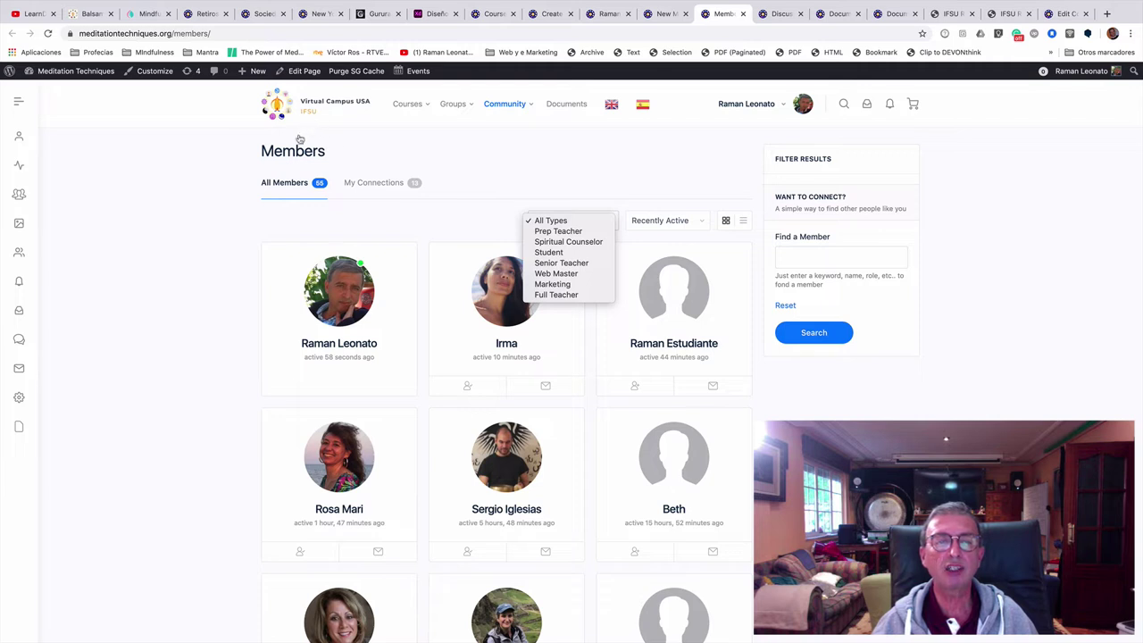
left_click(354, 300)
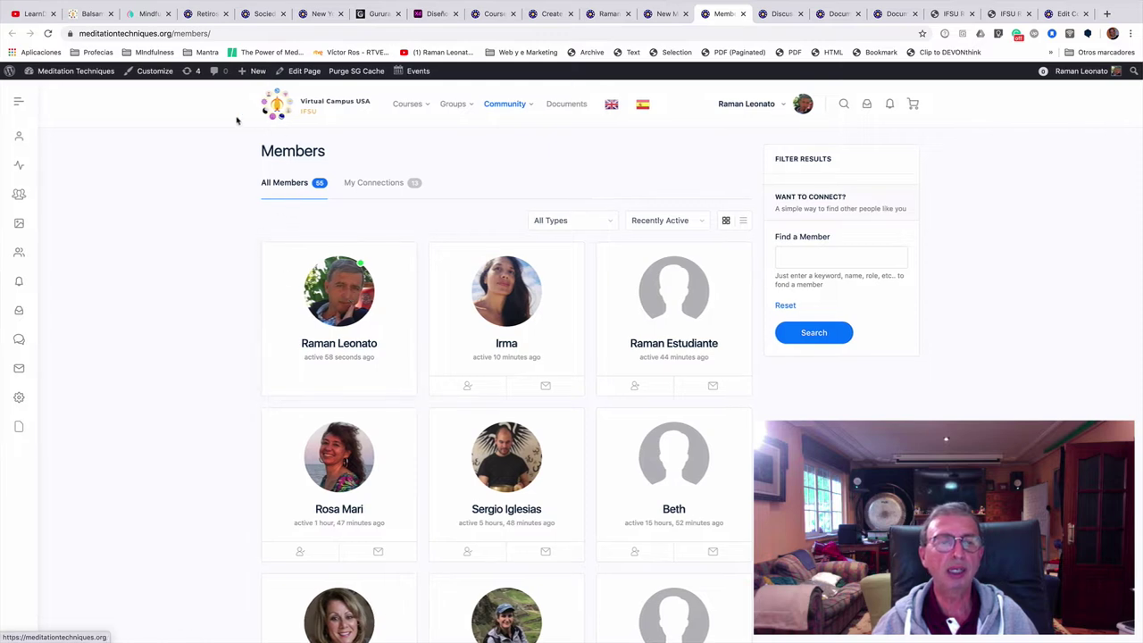
Step: Open the account's own member profile and reveal its additional profile sections
left_click(19, 140)
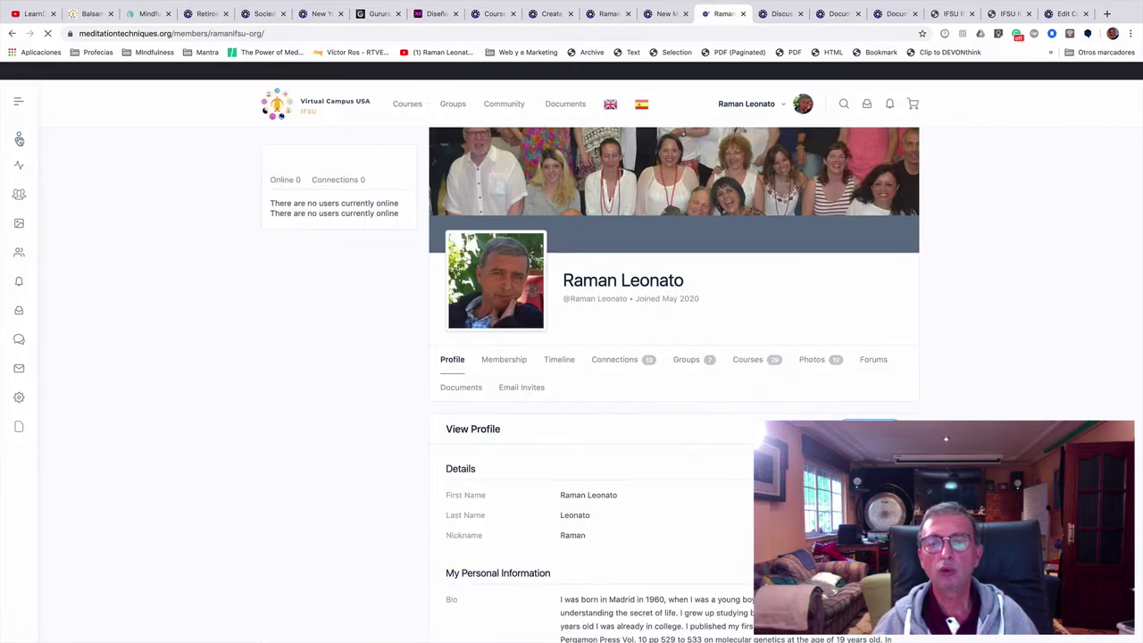
left_click(865, 361)
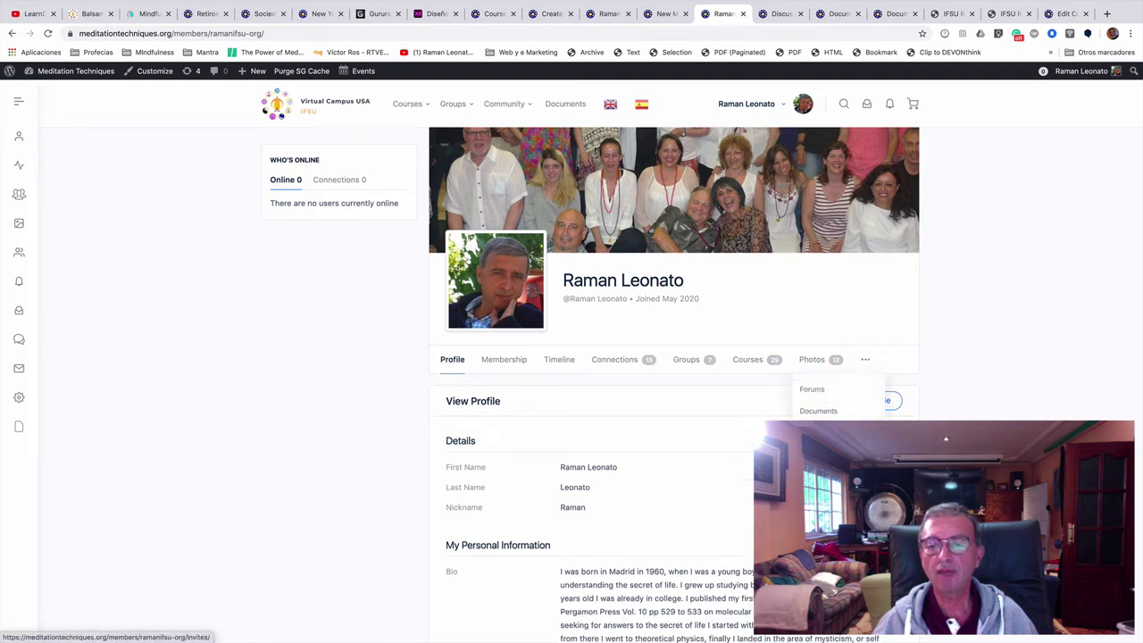
Step: Switch to the IFSU Resource Finder and look for resources with "beautiful" as the free text search
left_click(955, 14)
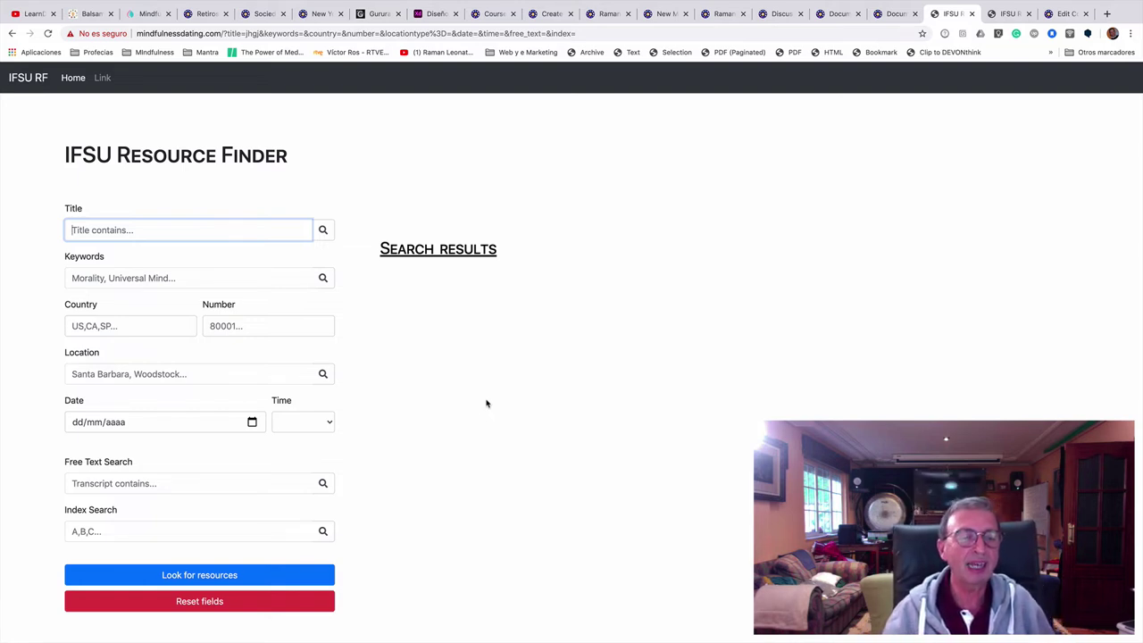
left_click(175, 483)
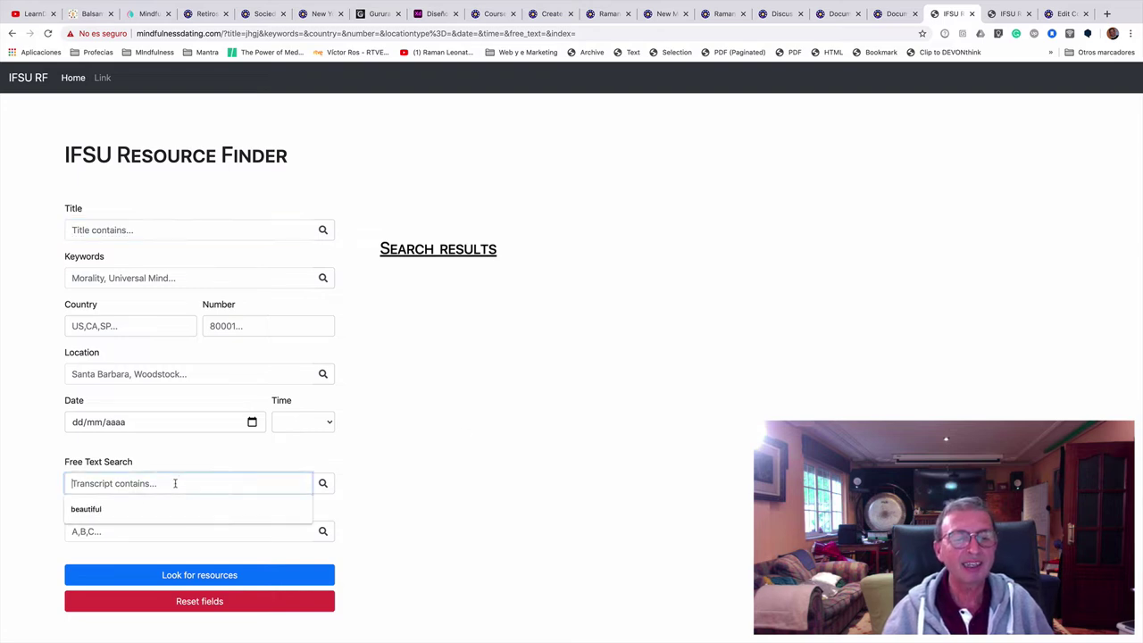
type("beau")
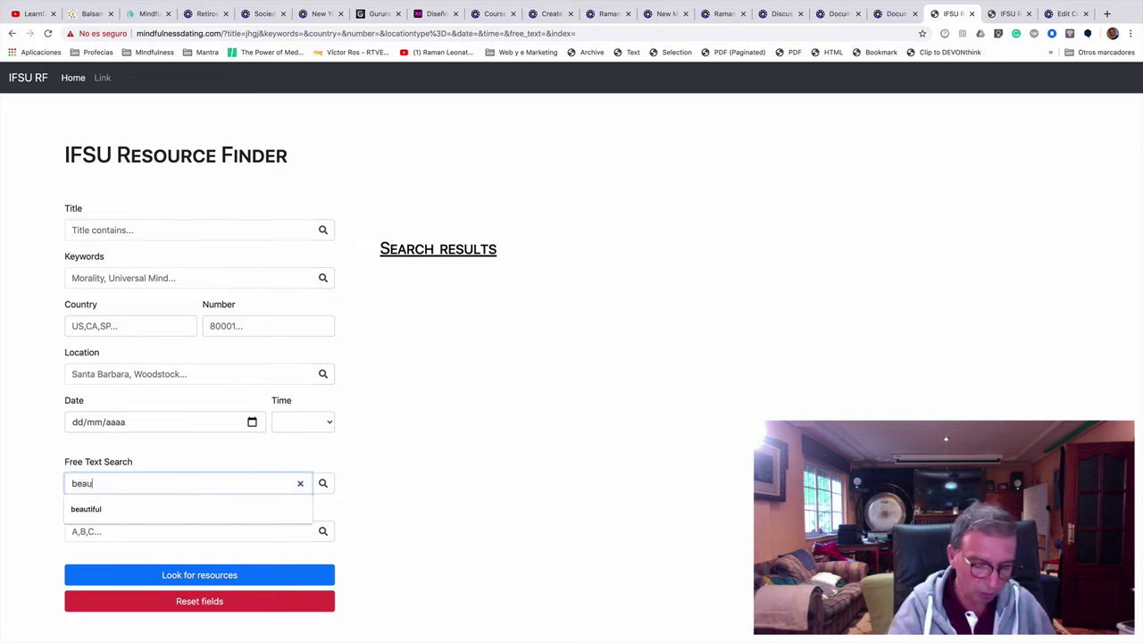
type("tiful")
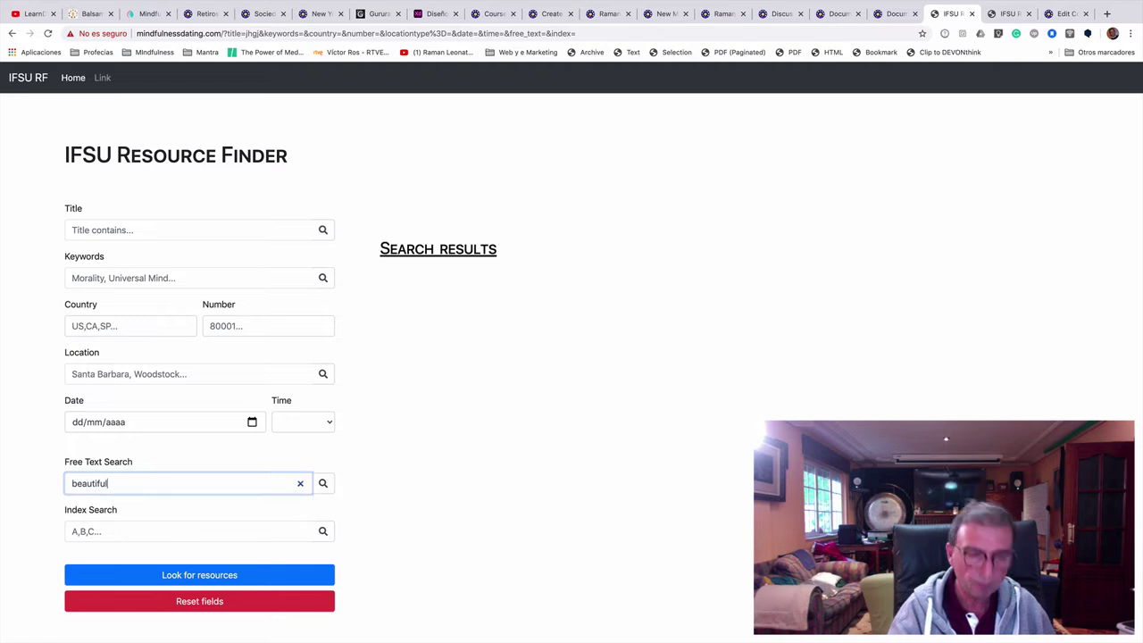
left_click(191, 576)
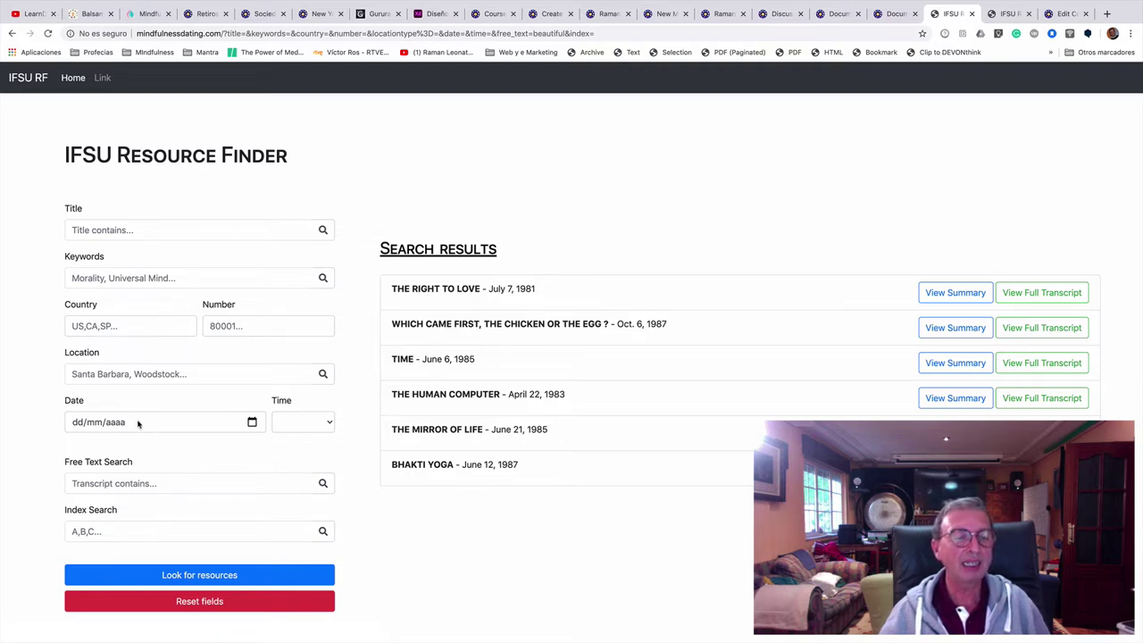
Step: Look for resources with "love" in the title and "beautiful" in the free text
left_click(149, 484)
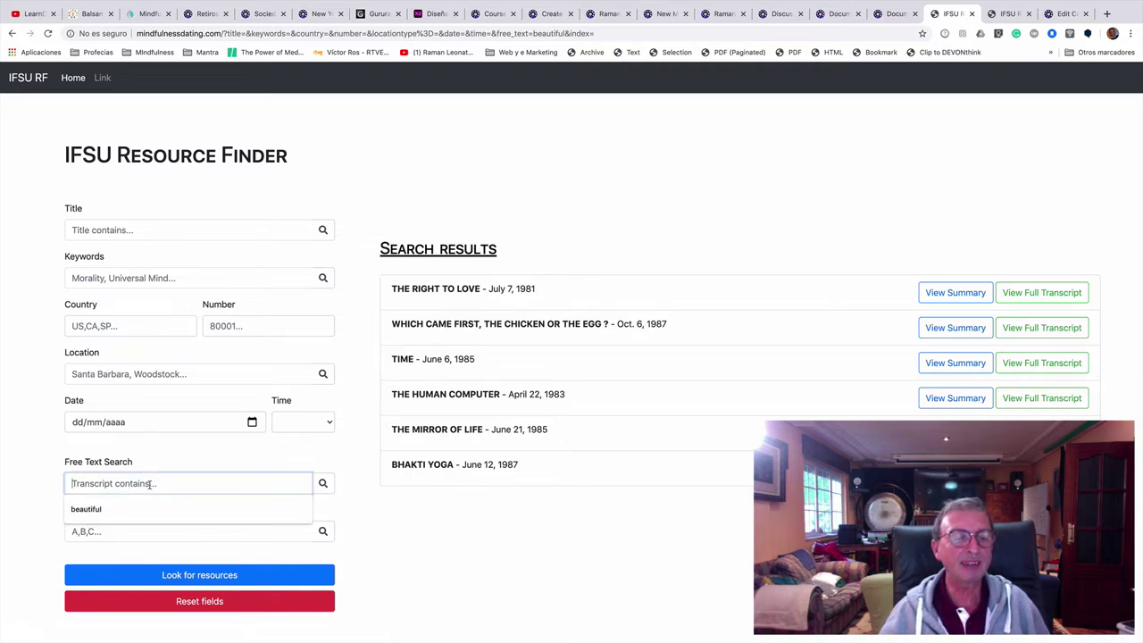
left_click(86, 516)
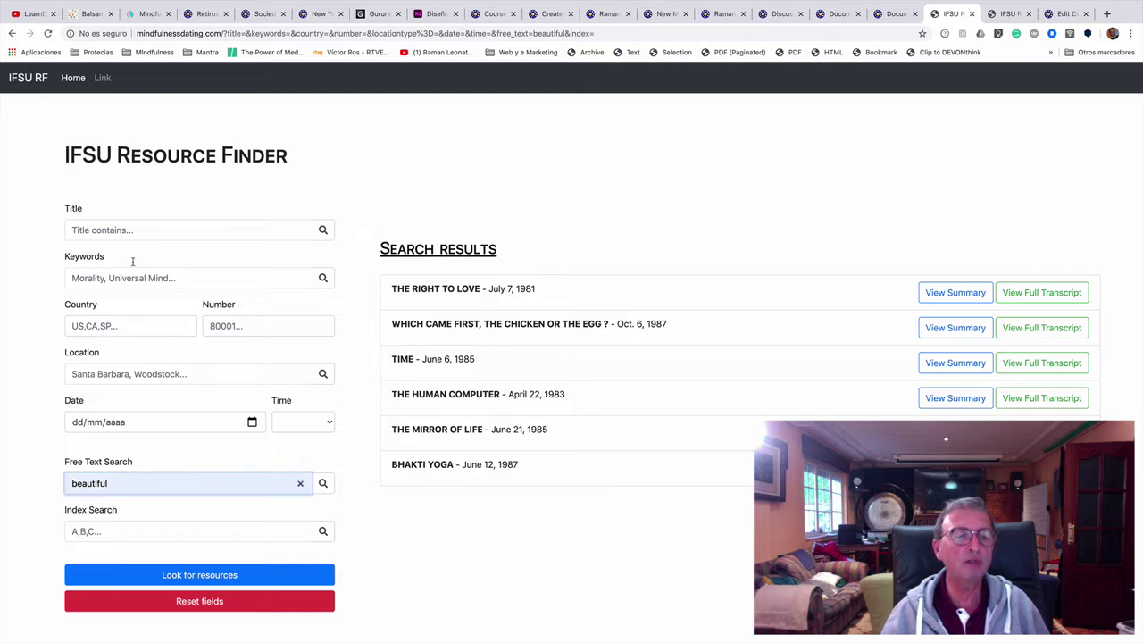
left_click(111, 228)
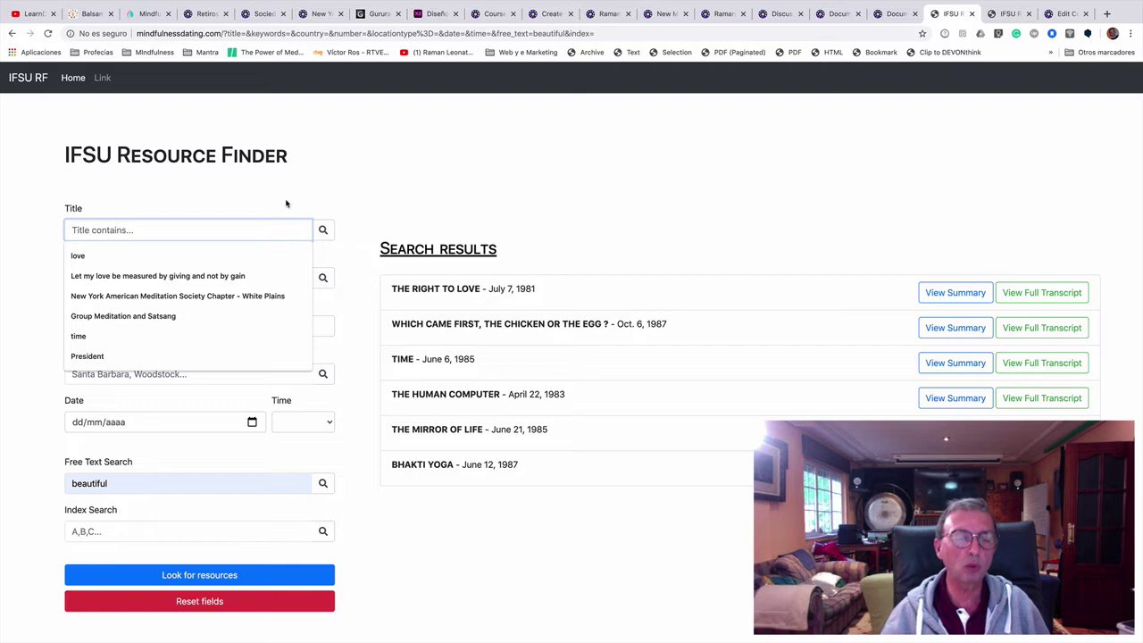
type("love")
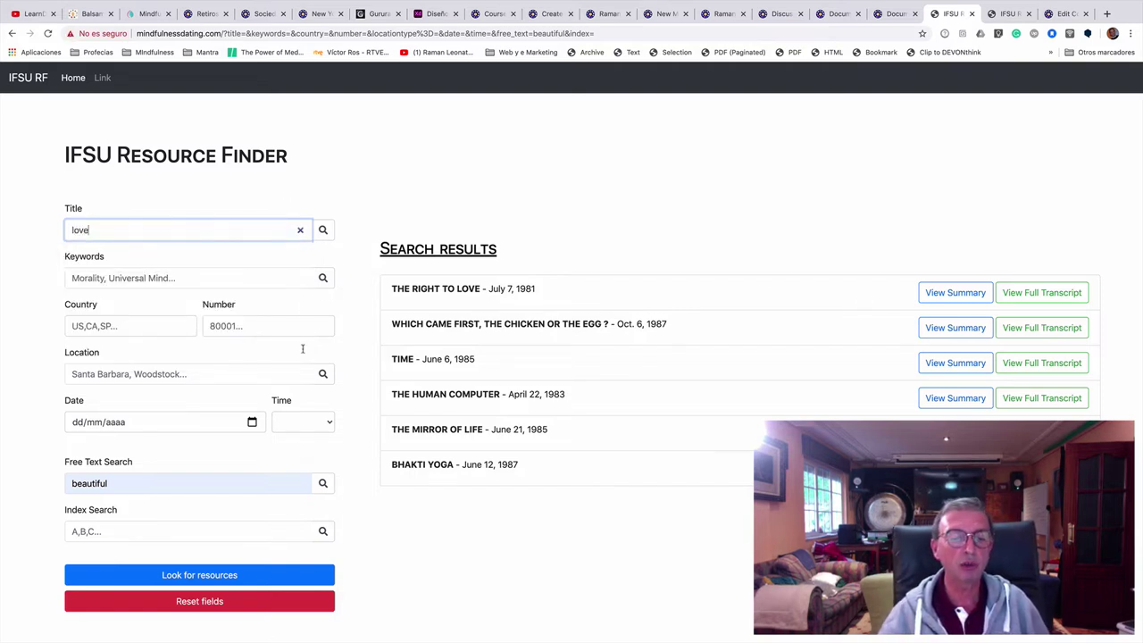
left_click(200, 577)
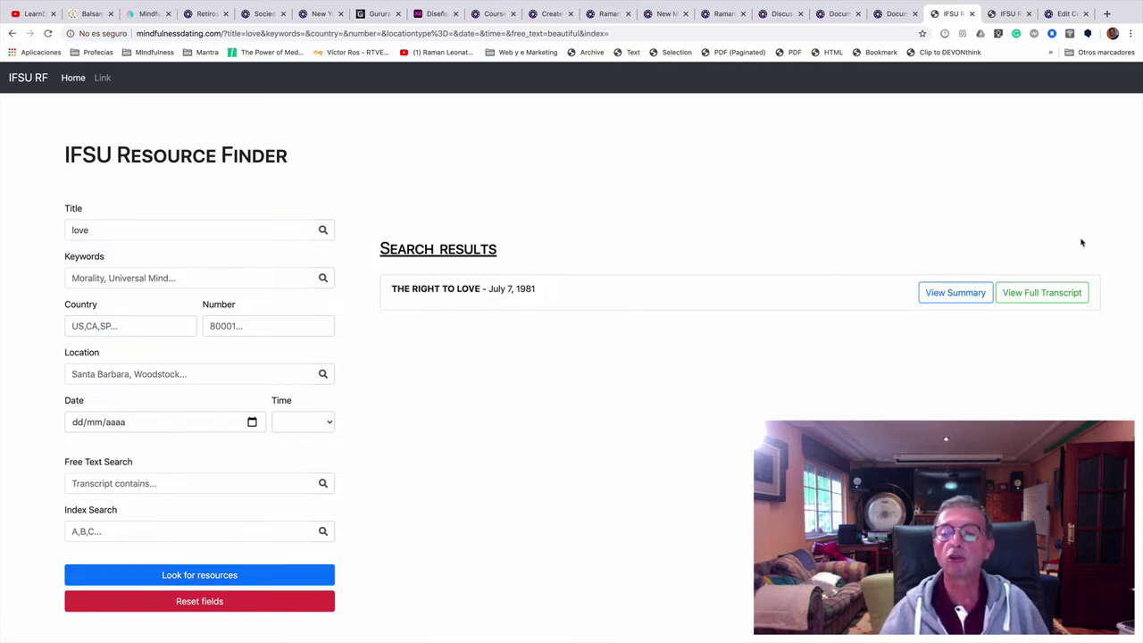
Step: View the summary and full transcript of THE RIGHT TO LOVE, then return to the Resource Finder's search results
left_click(960, 293)
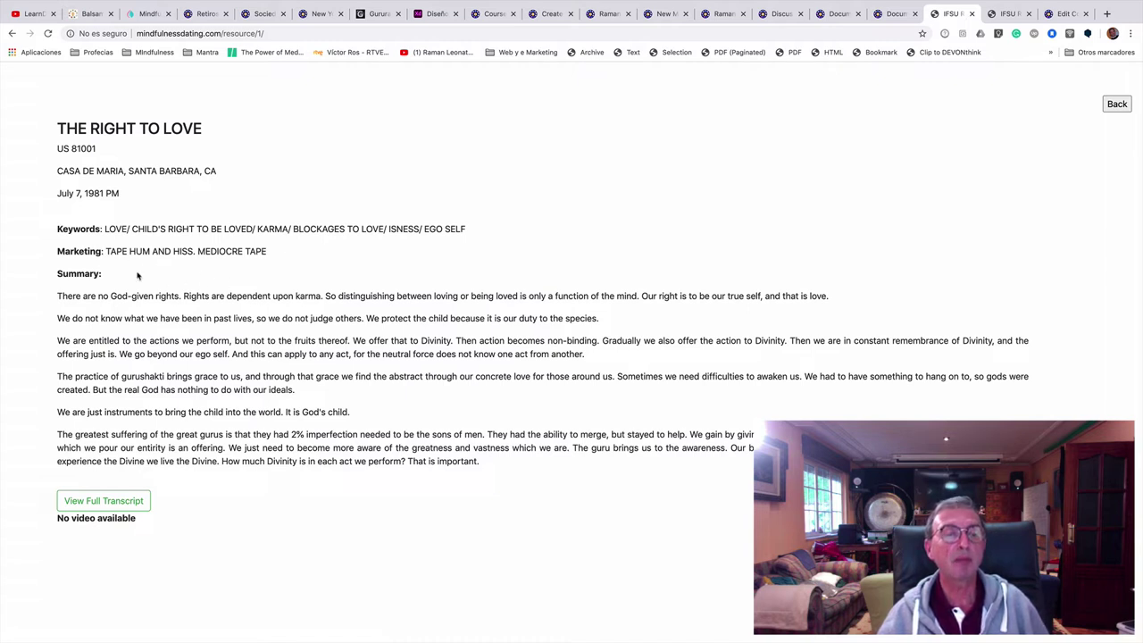
left_click(89, 509)
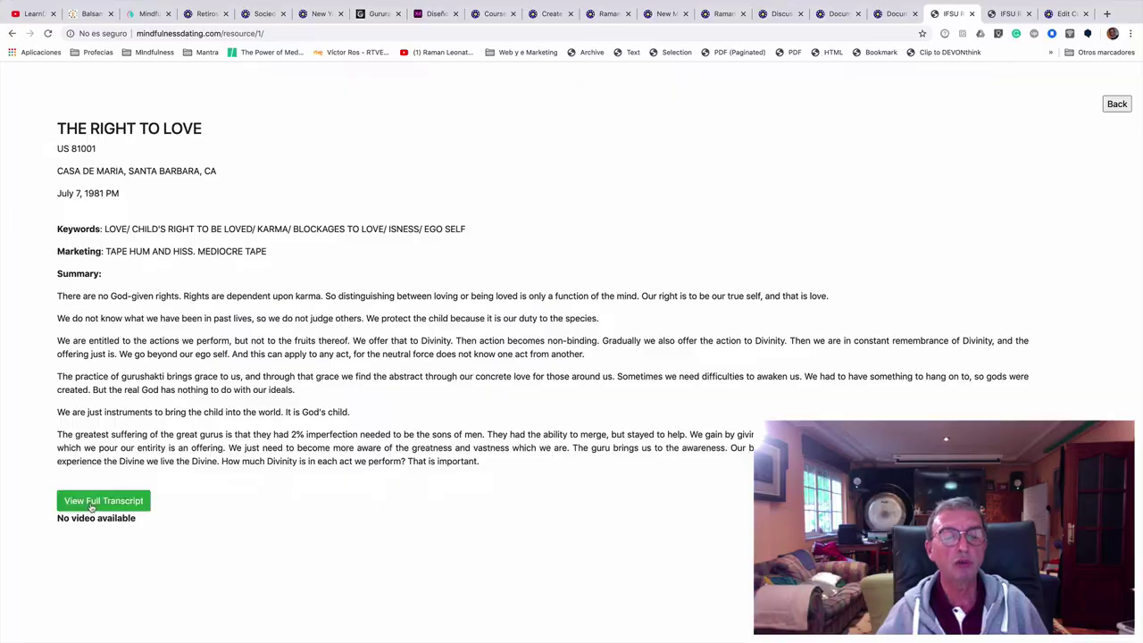
scroll(328, 329, "down", 20)
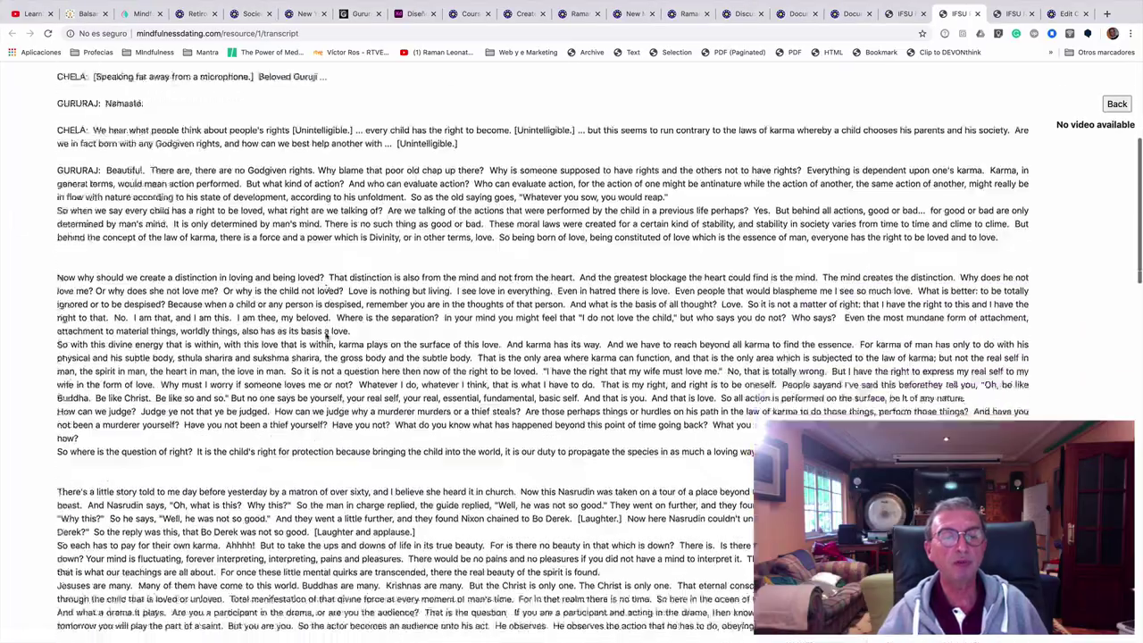
scroll(325, 328, "up", 20)
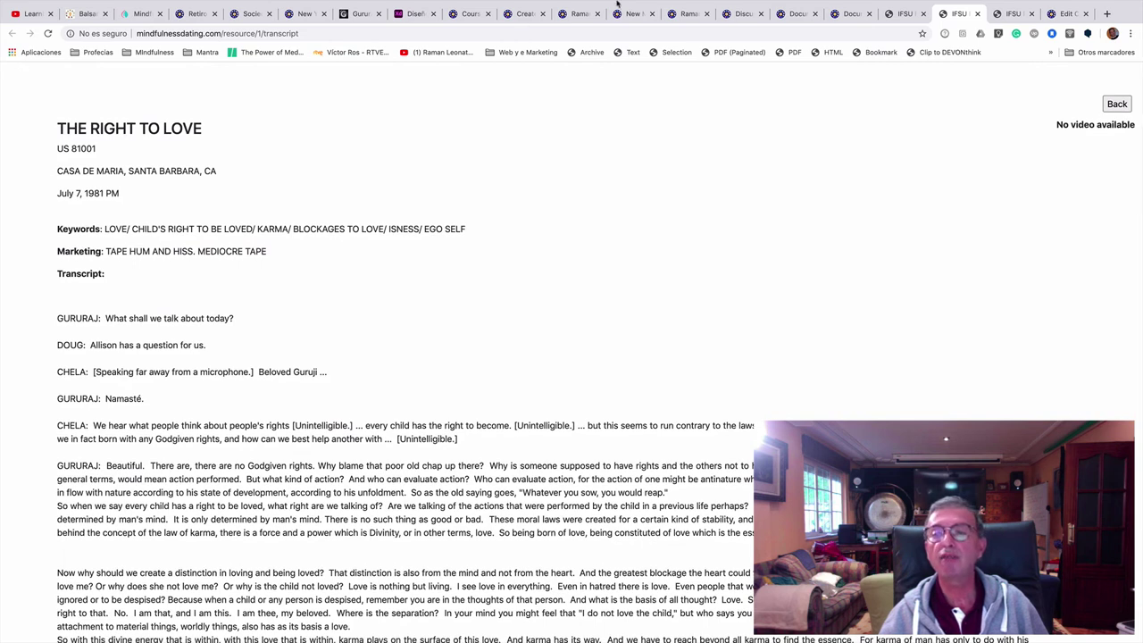
left_click(1118, 104)
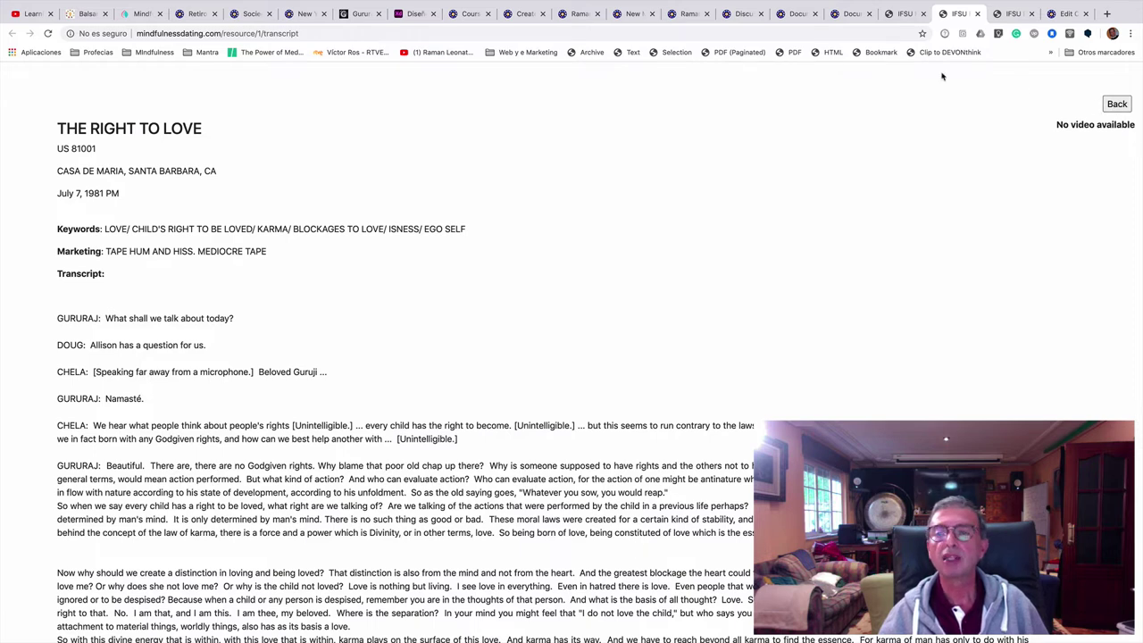
left_click(914, 17)
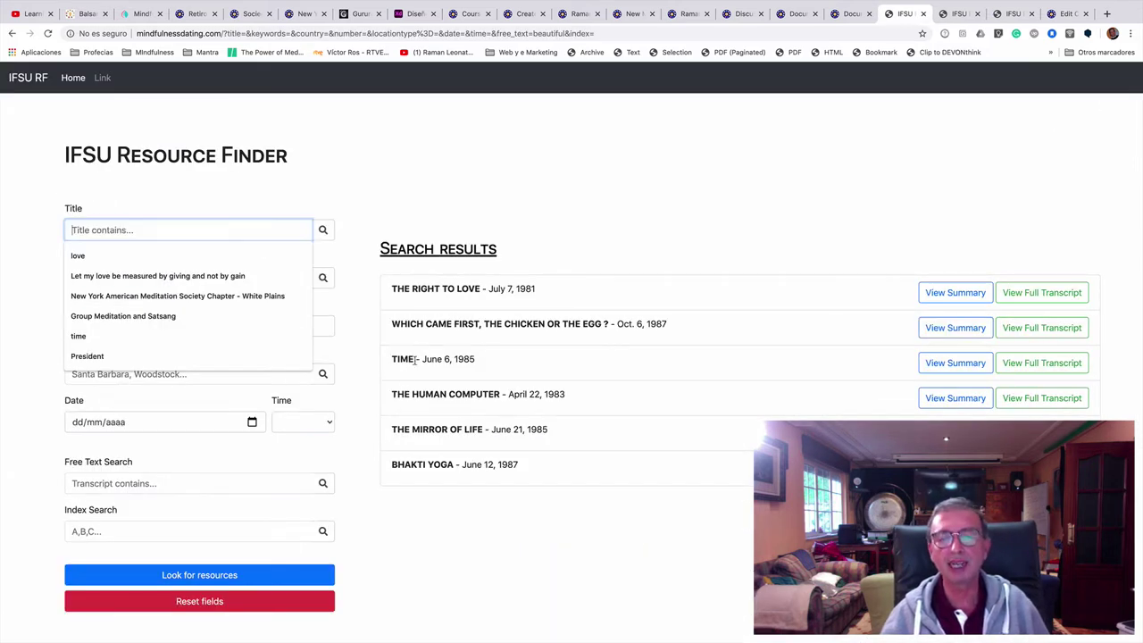
Step: View the summary, full transcript and video of the TIME resource, then return to its summary
left_click(965, 365)
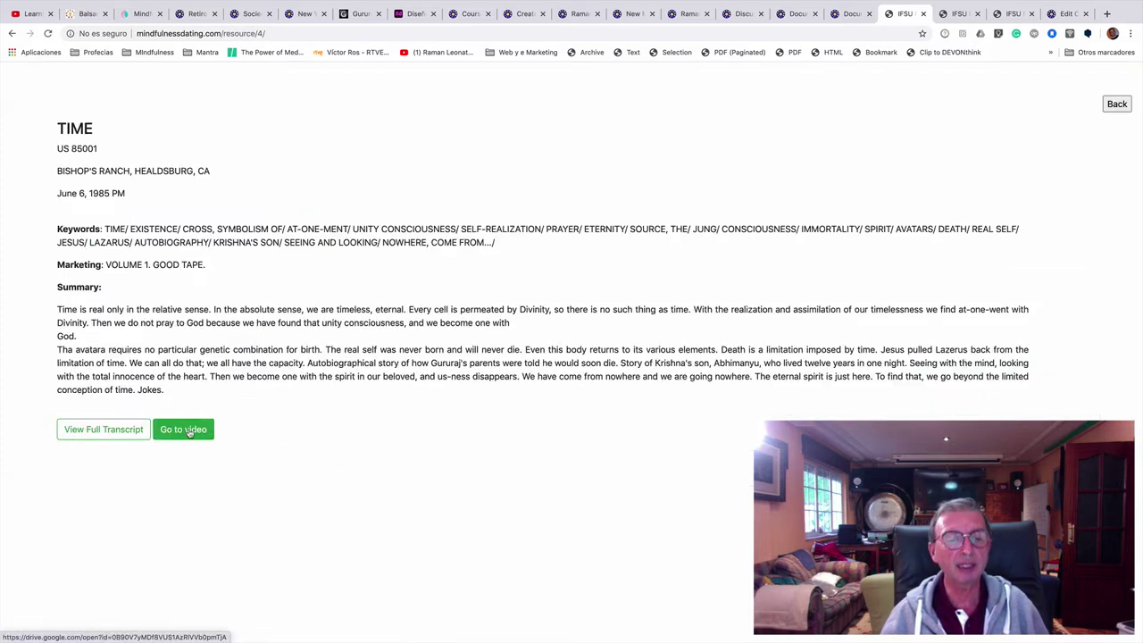
left_click(103, 431)
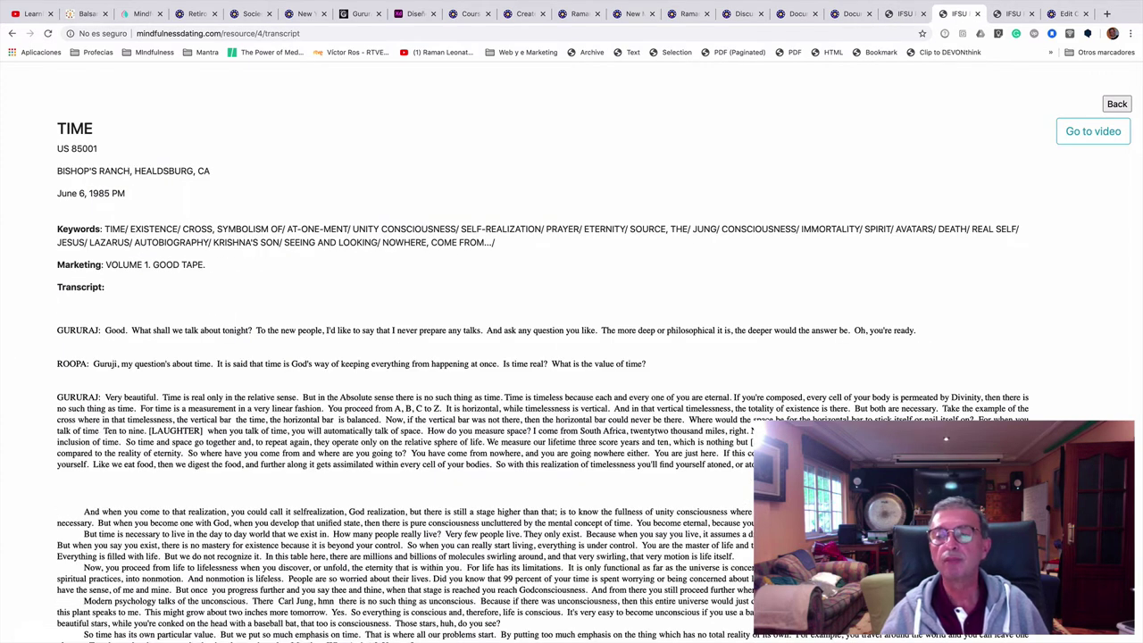
left_click(1094, 133)
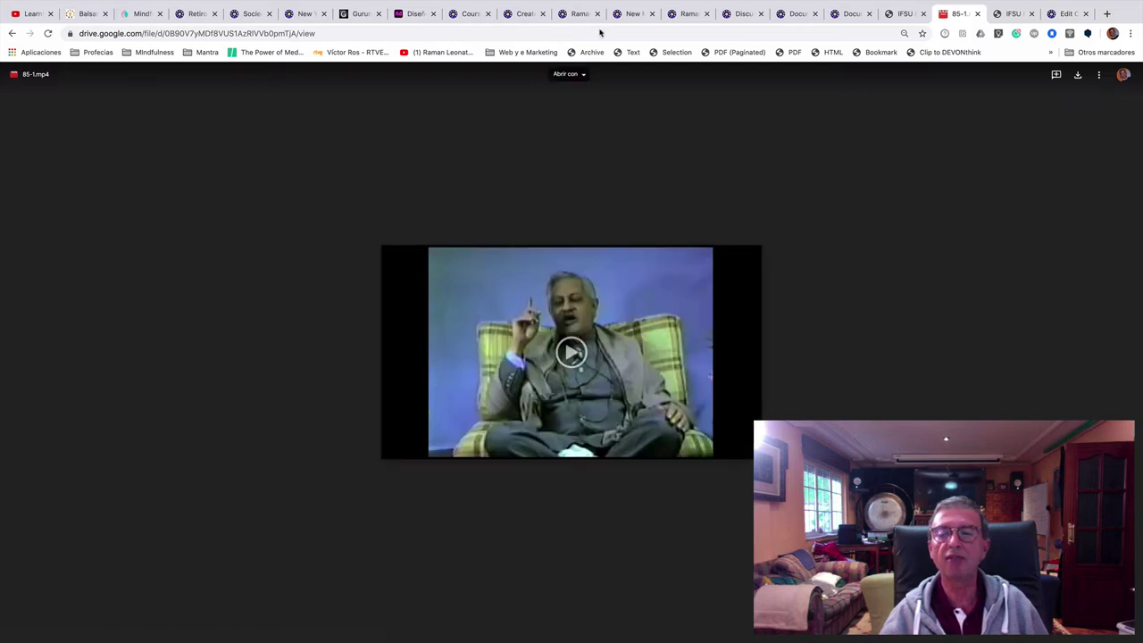
left_click(900, 14)
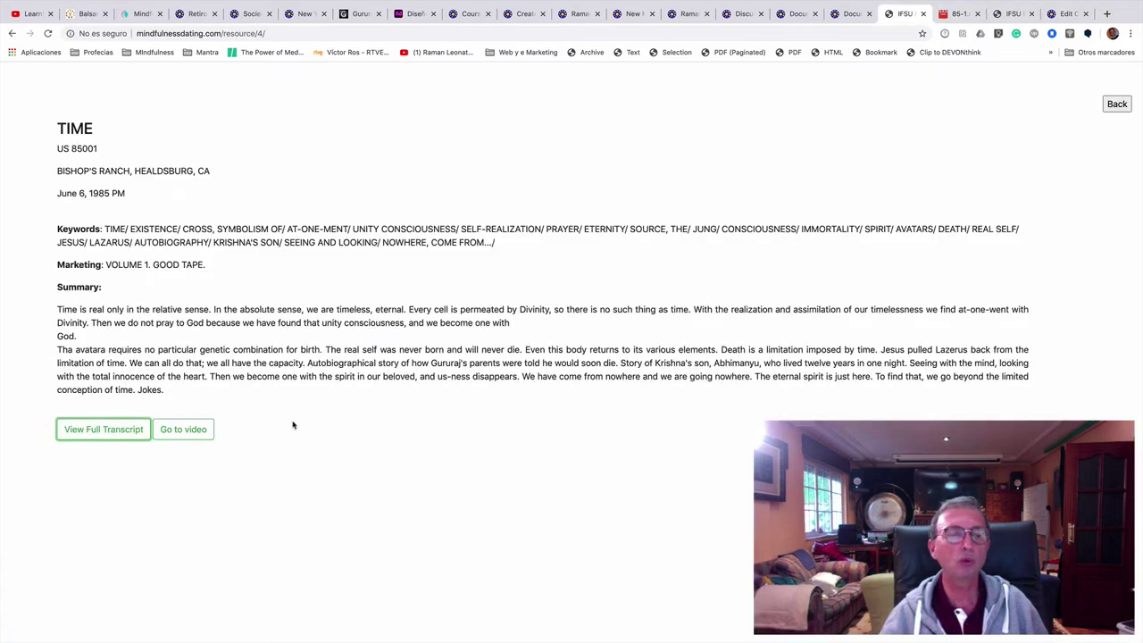
Step: Reopen TIME's full transcript and select the passage from "So they say time passes by" through "Do you see."
left_click(112, 431)
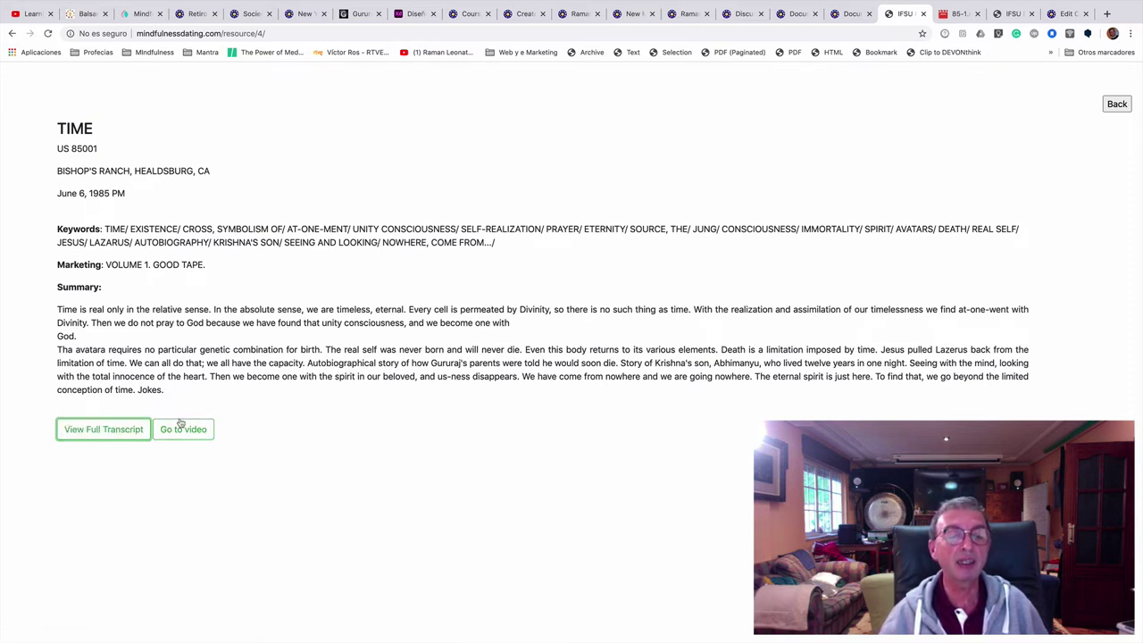
left_click(130, 430)
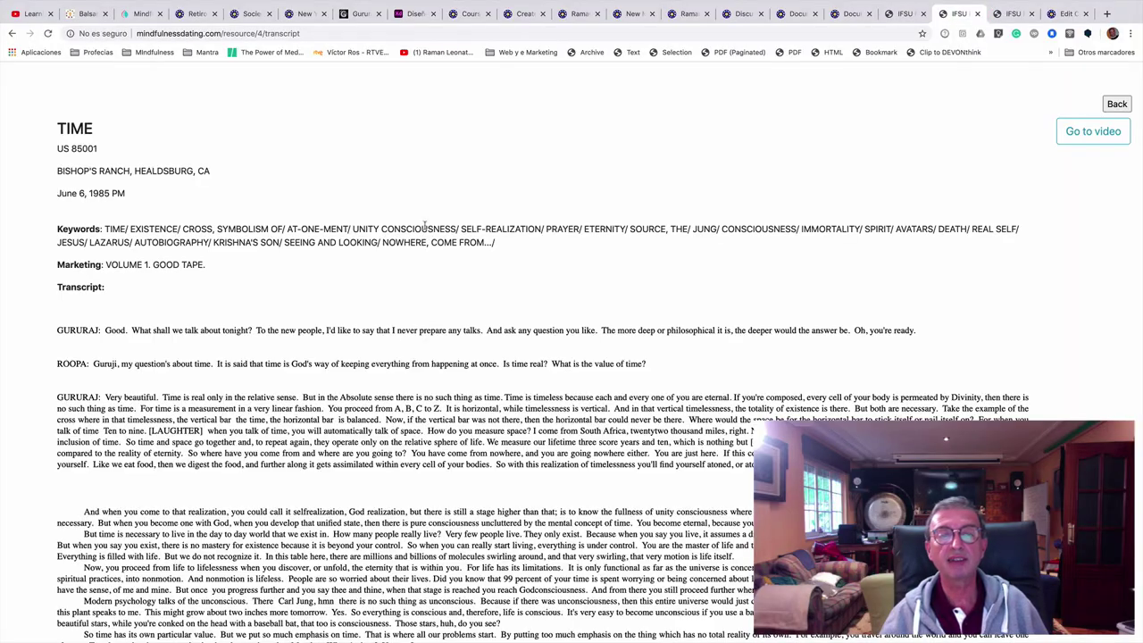
scroll(511, 509, "down", 15)
scroll(510, 506, "up", 15)
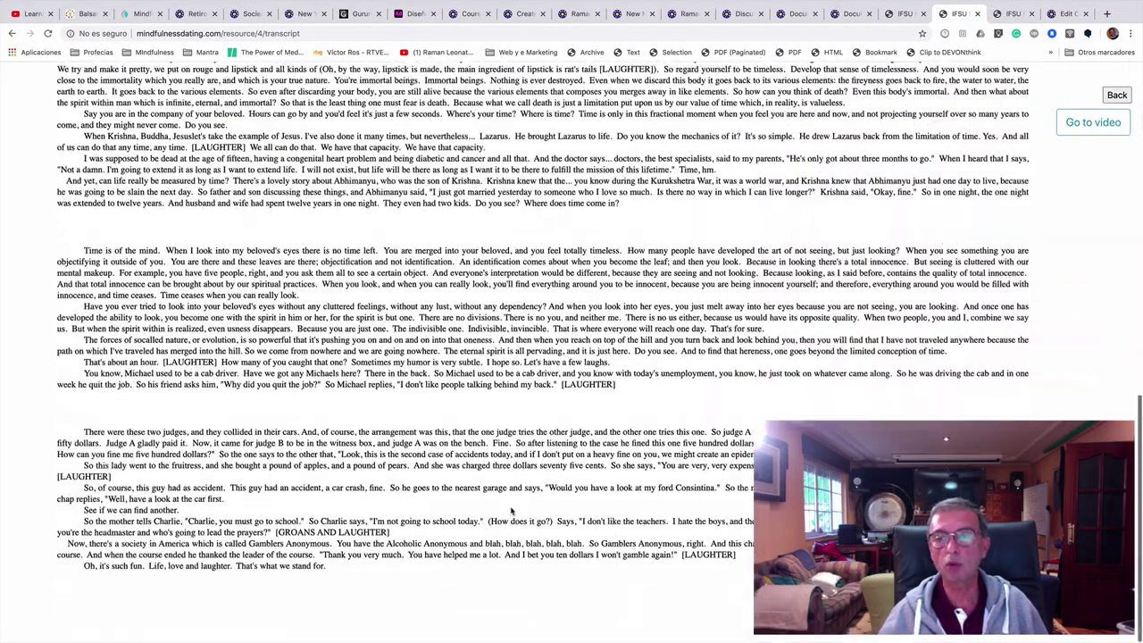
scroll(511, 509, "down", 6)
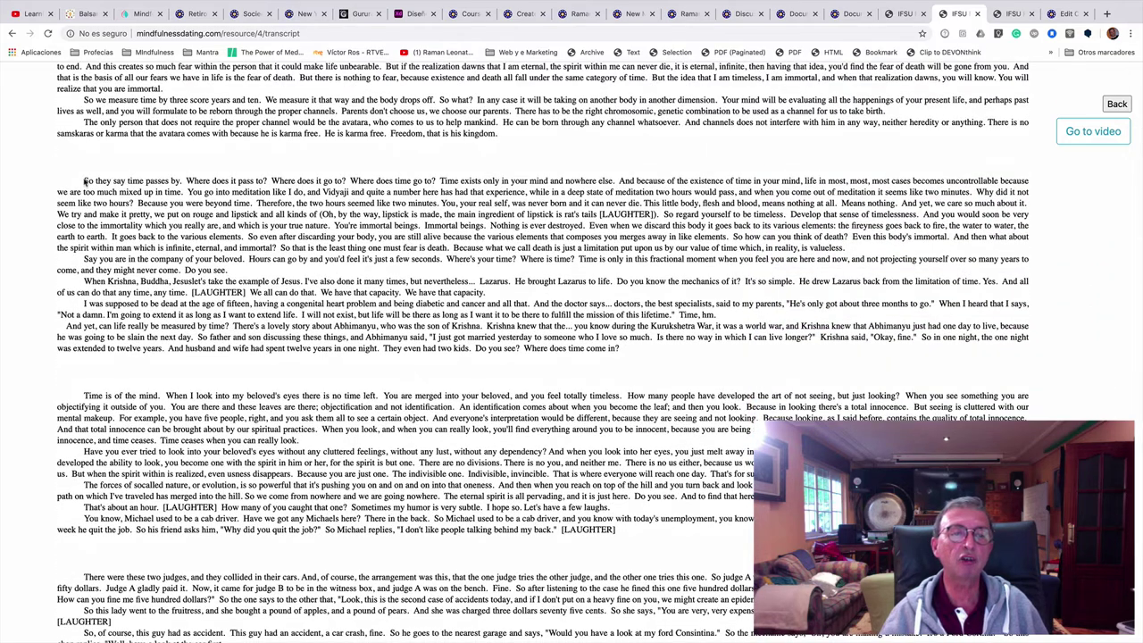
left_click_drag(85, 182, 490, 267)
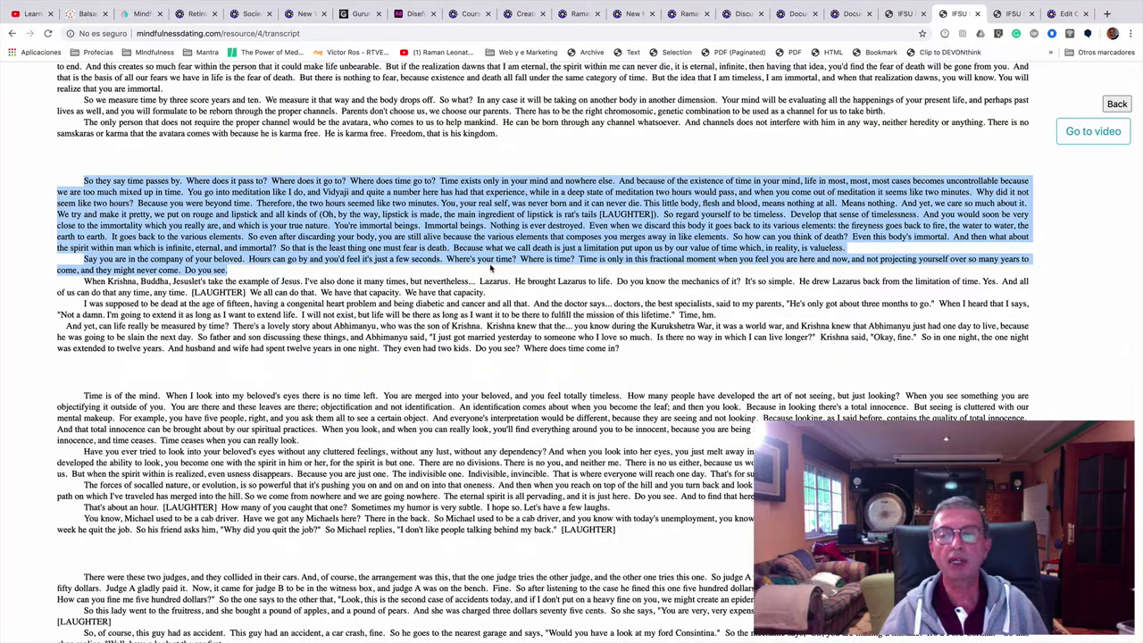
Step: Examine the selected passage and the surrounding text of the TIME transcript at a larger size
scroll(490, 267, "up", 3)
scroll(490, 267, "down", 3)
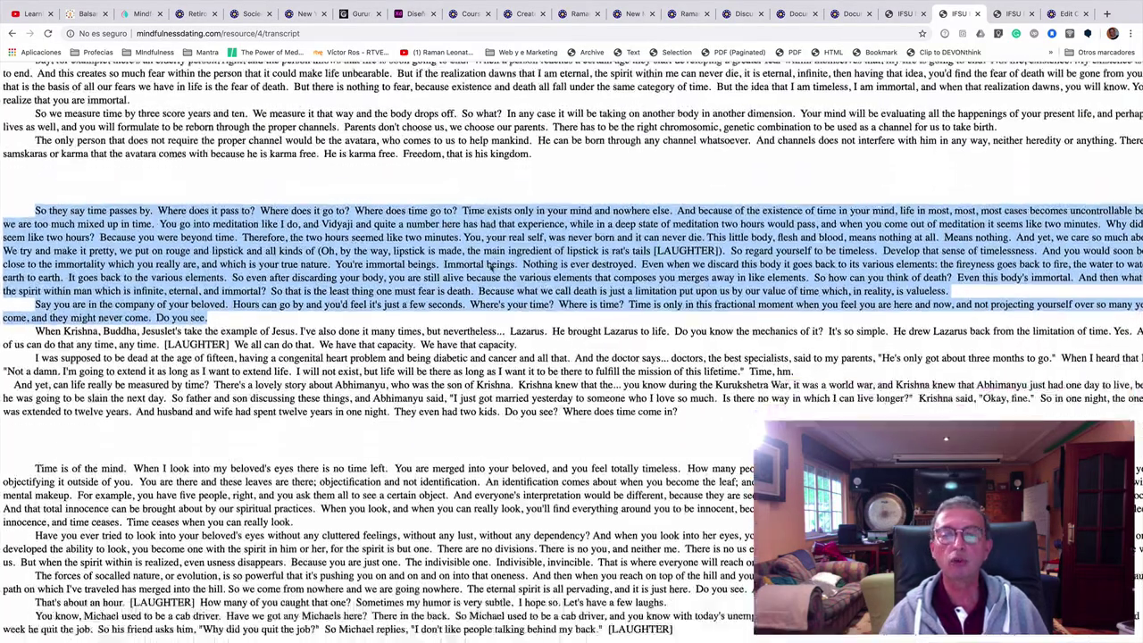
scroll(490, 267, "up", 10)
scroll(490, 267, "right", 4)
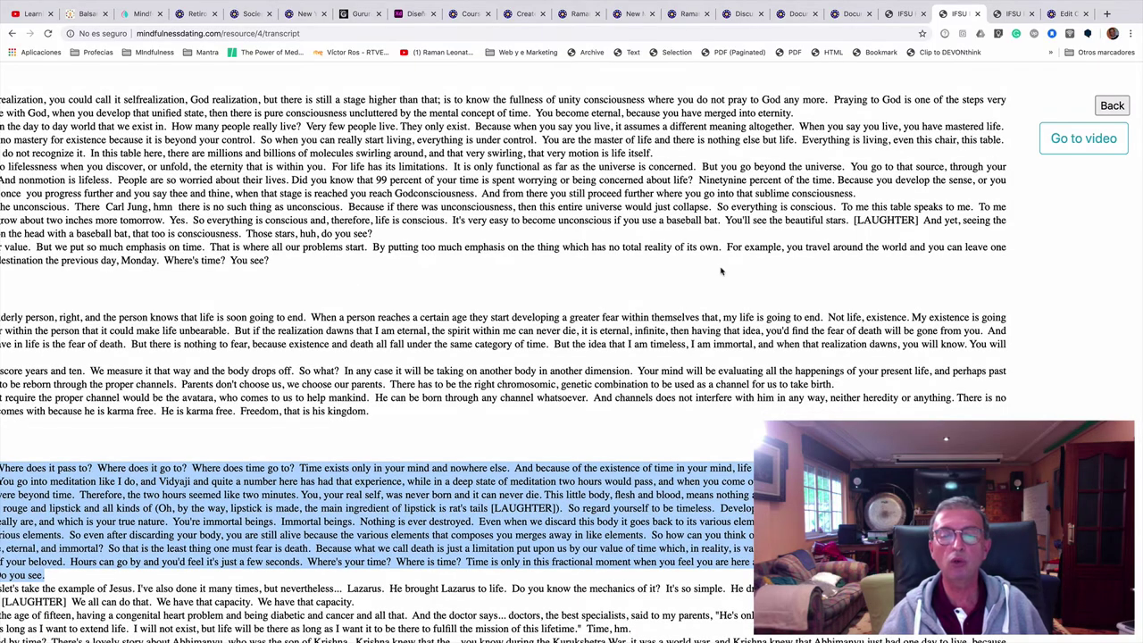
scroll(727, 270, "left", 3)
scroll(727, 269, "down", 1)
scroll(727, 269, "left", 3)
scroll(727, 270, "down", 4)
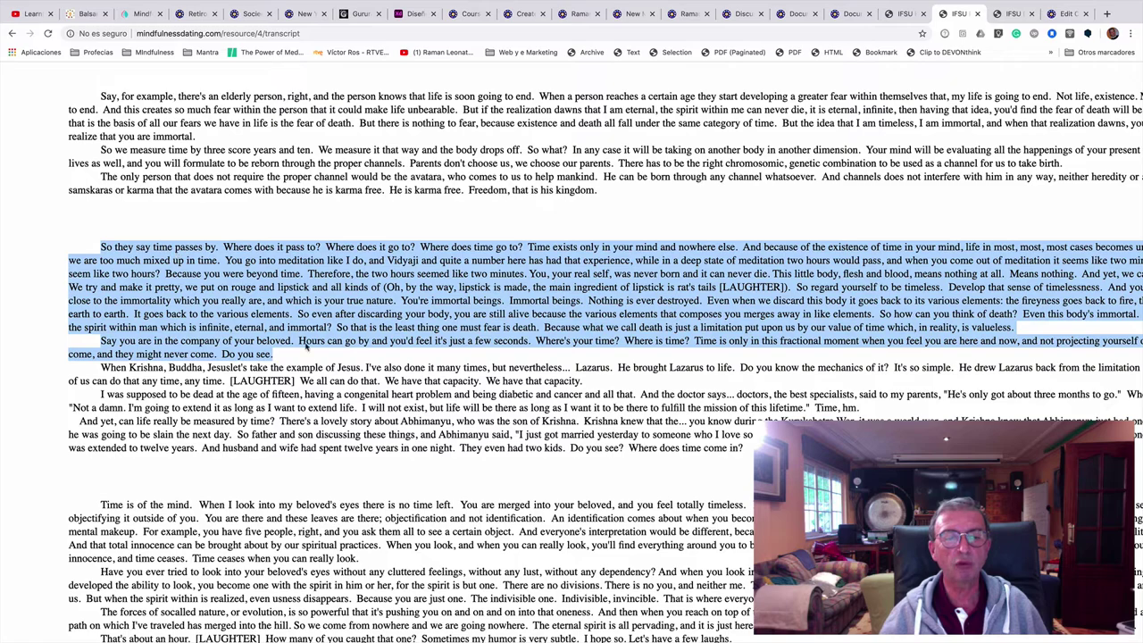
scroll(591, 197, "right", 4)
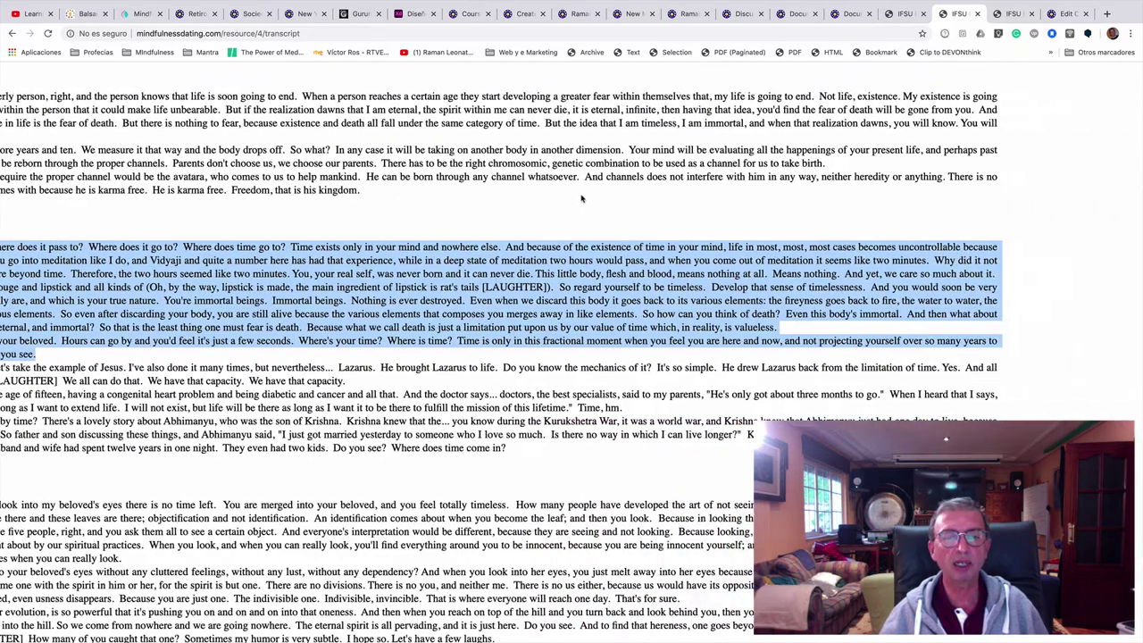
scroll(875, 211, "up", 3)
scroll(875, 211, "up", 5)
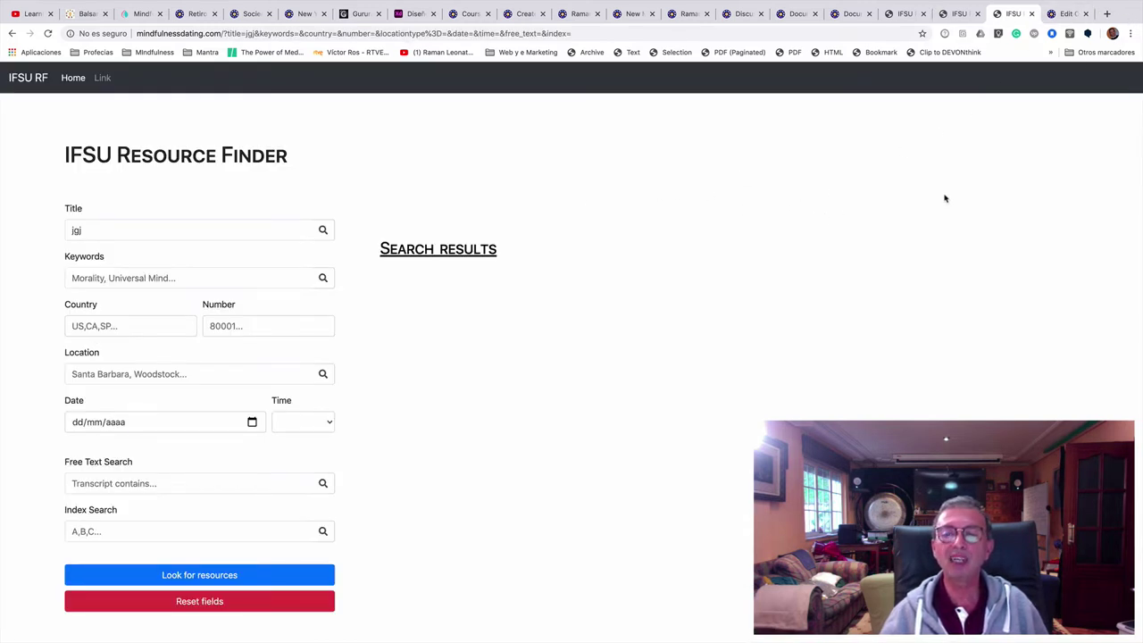
left_click(960, 15)
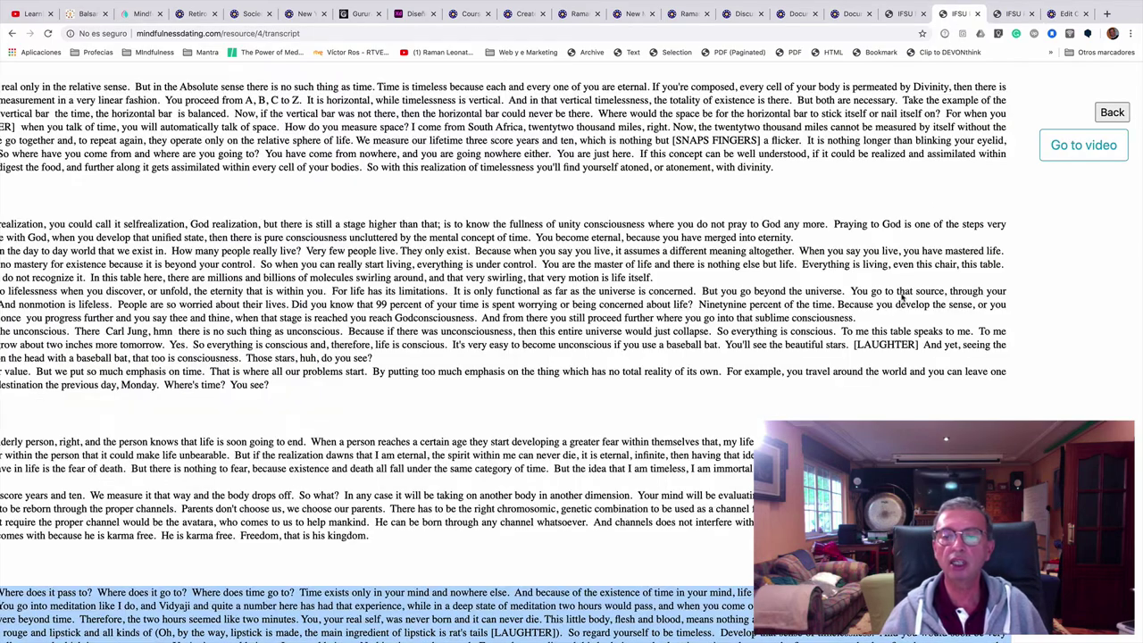
scroll(902, 298, "down", 2)
scroll(902, 297, "left", 1)
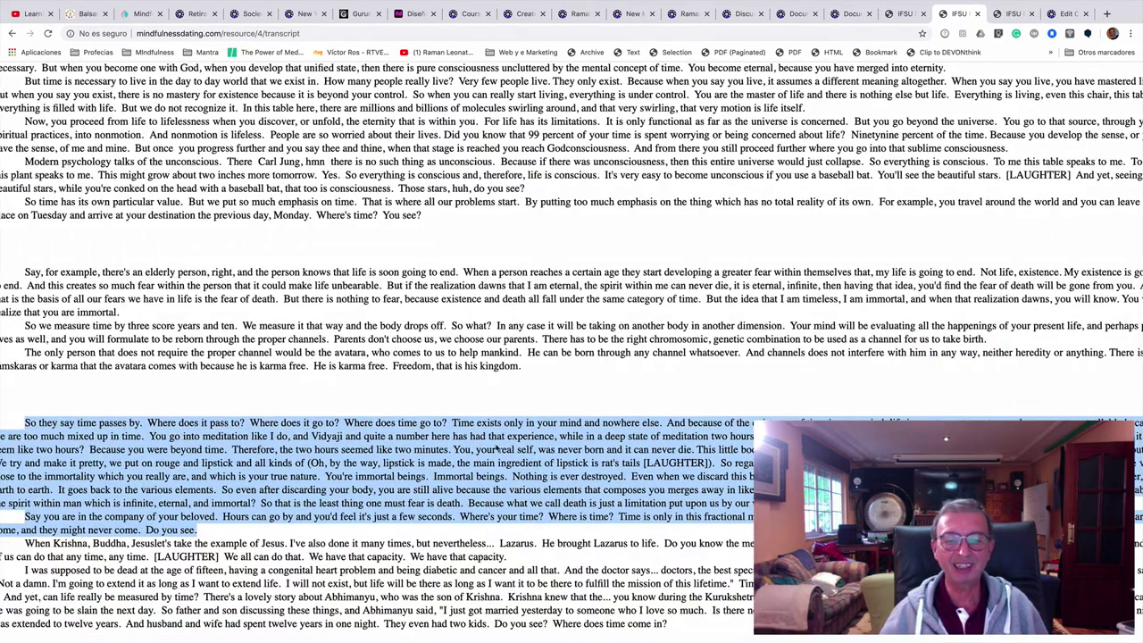
scroll(738, 309, "up", 8)
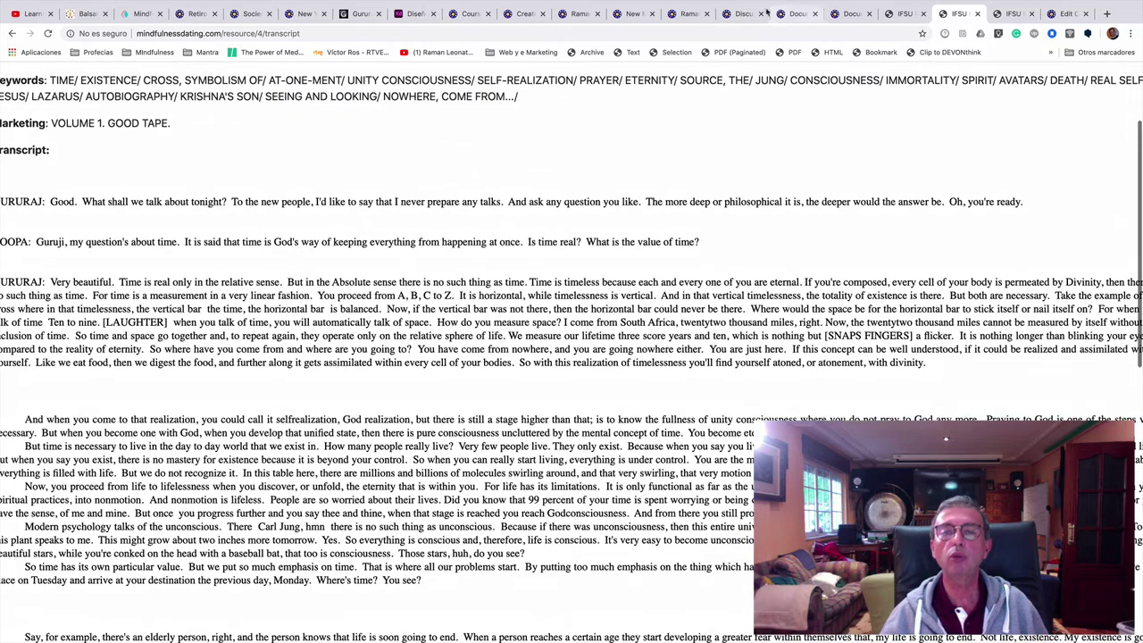
Step: Switch to the Module P01 course builder and examine its weekly lesson outline and the lessons and topics available to add
left_click(1067, 14)
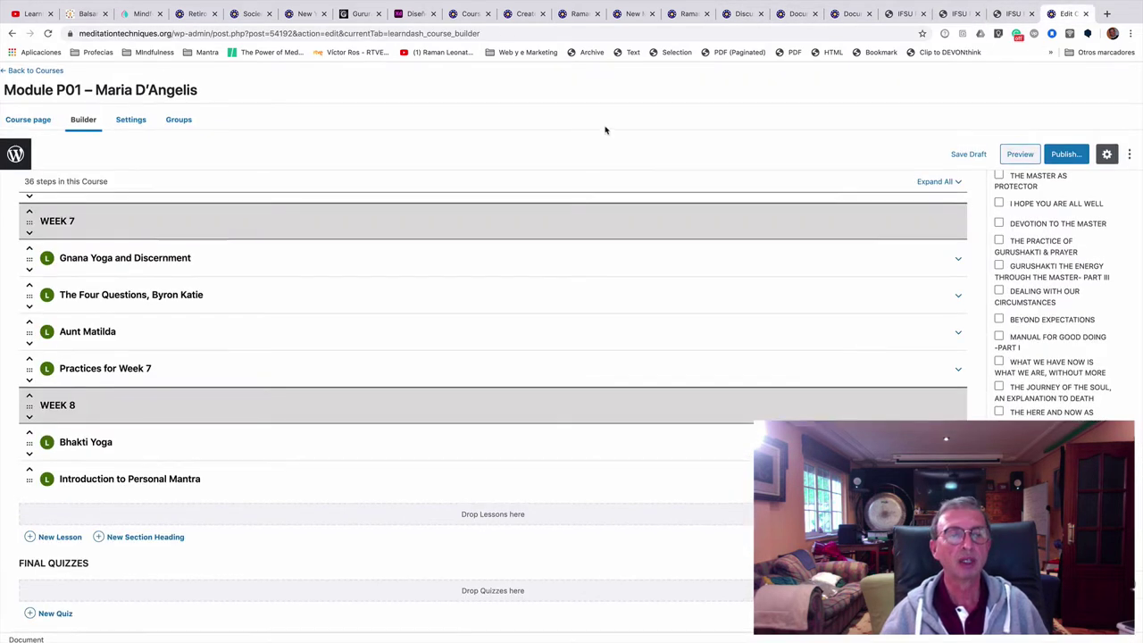
scroll(625, 354, "up", 15)
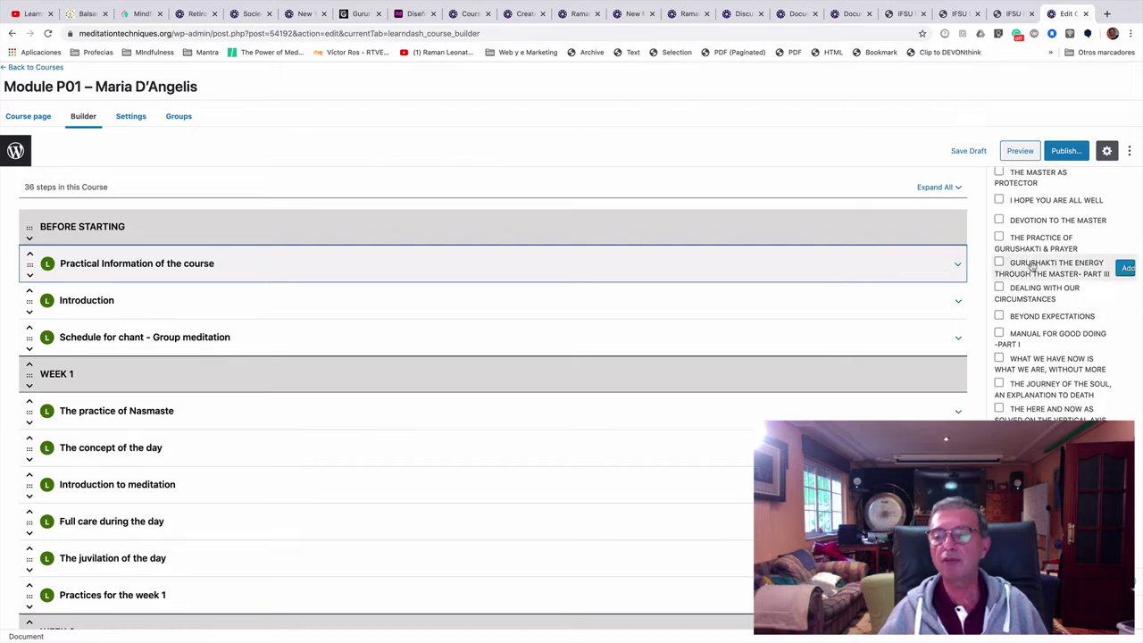
scroll(1034, 267, "up", 10)
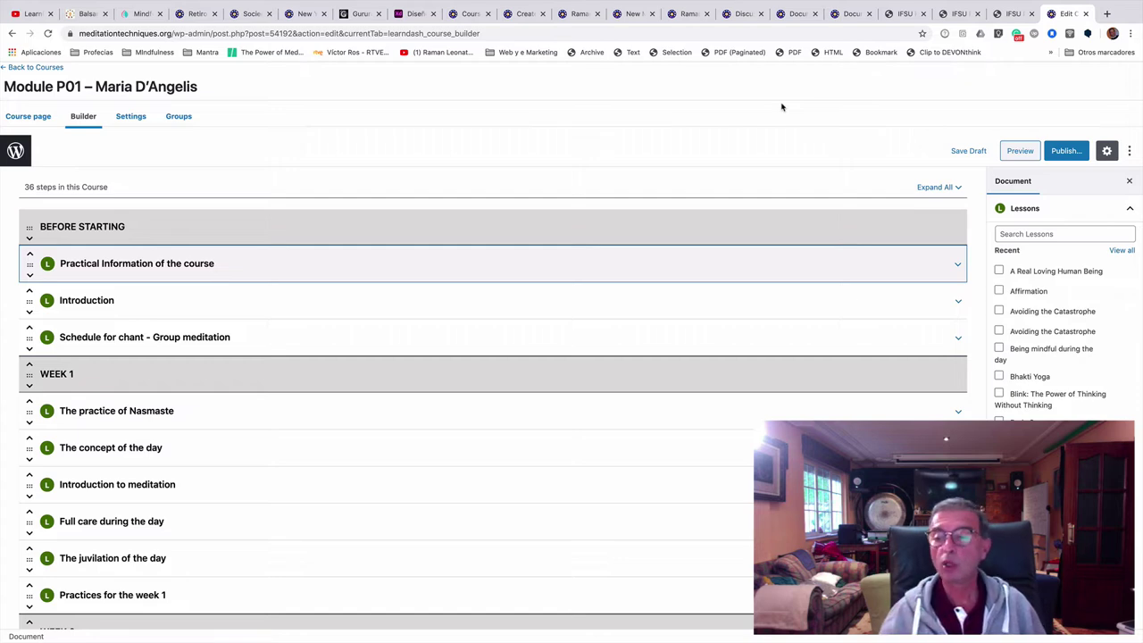
scroll(1052, 355, "down", 10)
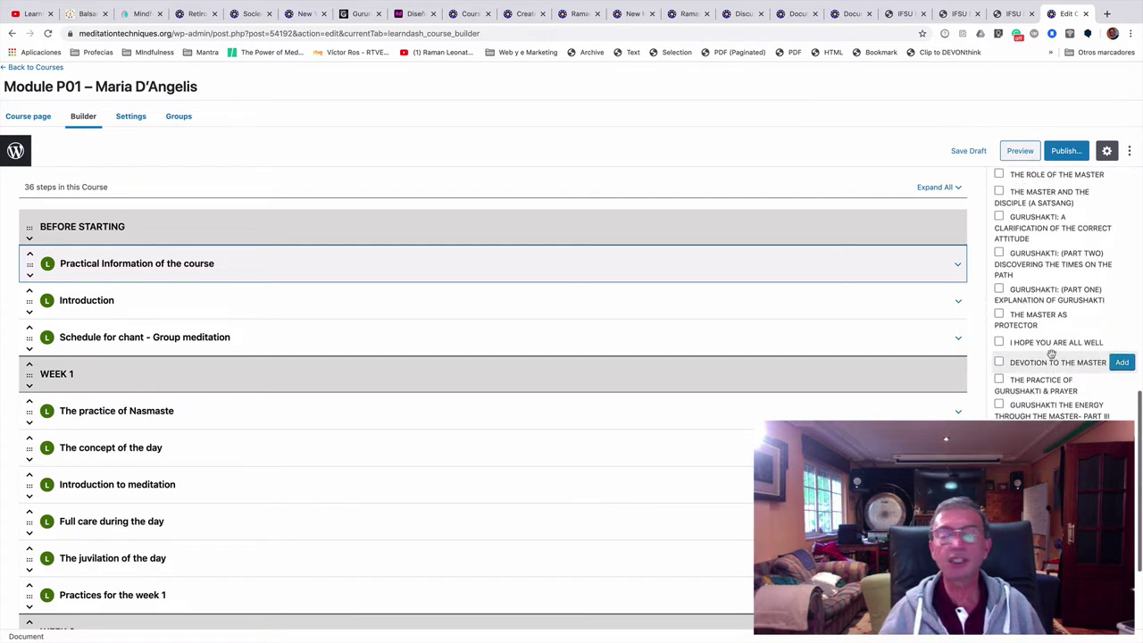
scroll(1052, 354, "up", 10)
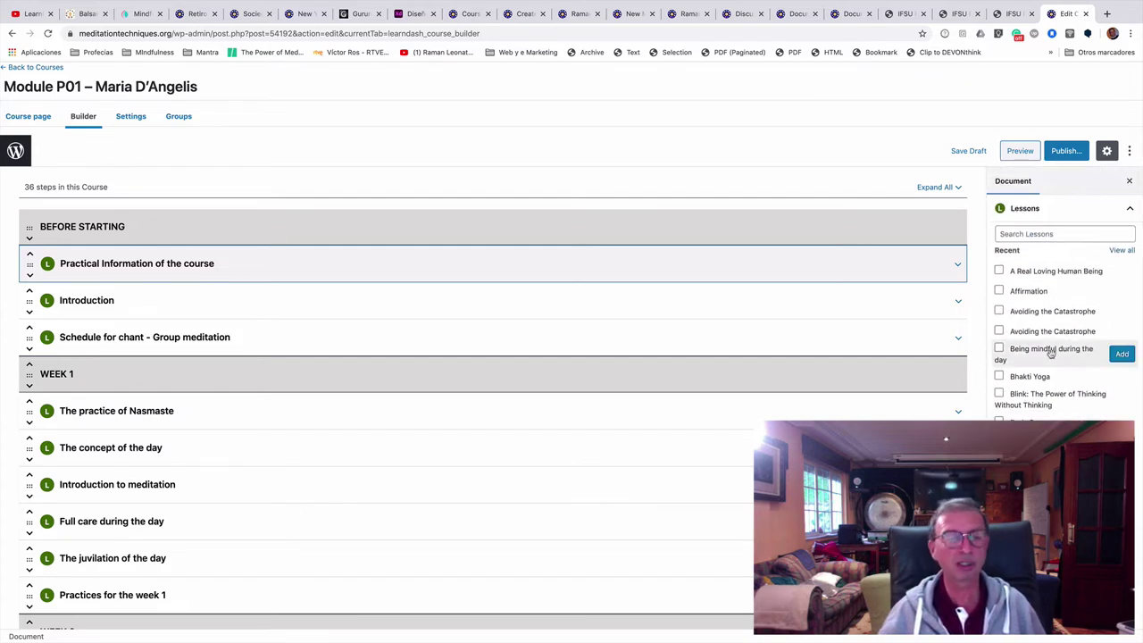
scroll(1051, 353, "down", 10)
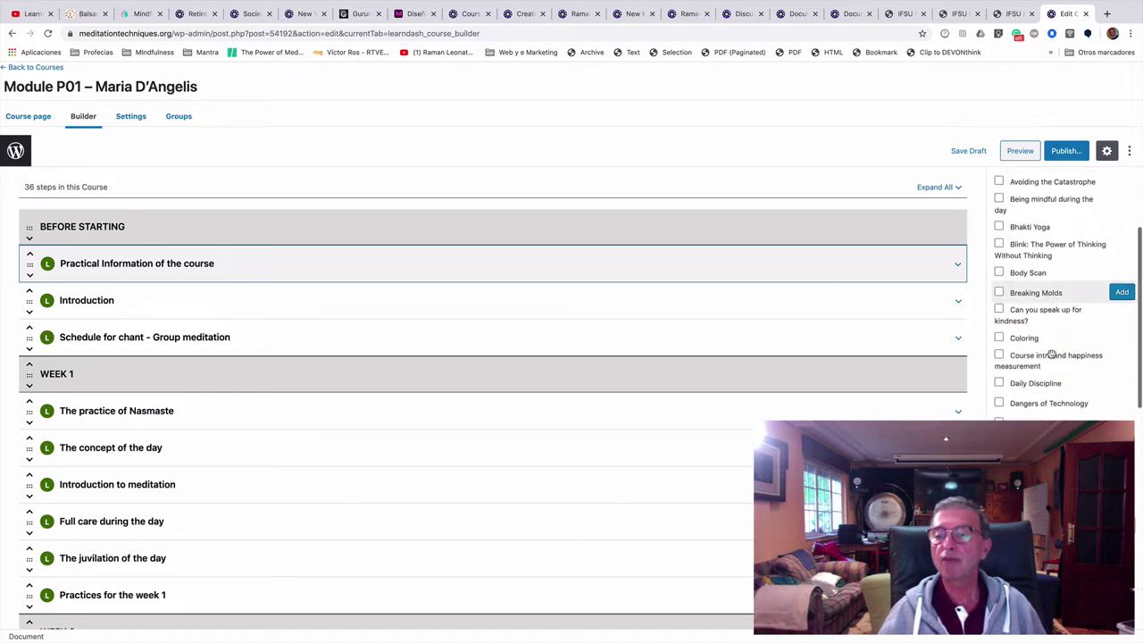
scroll(693, 357, "down", 10)
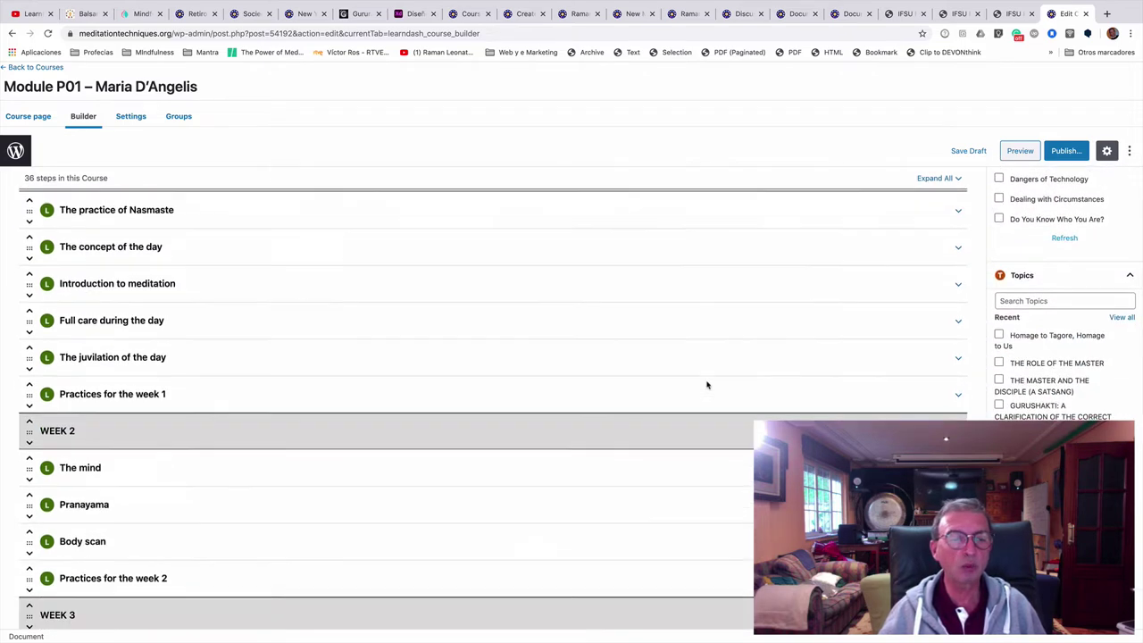
scroll(706, 385, "down", 10)
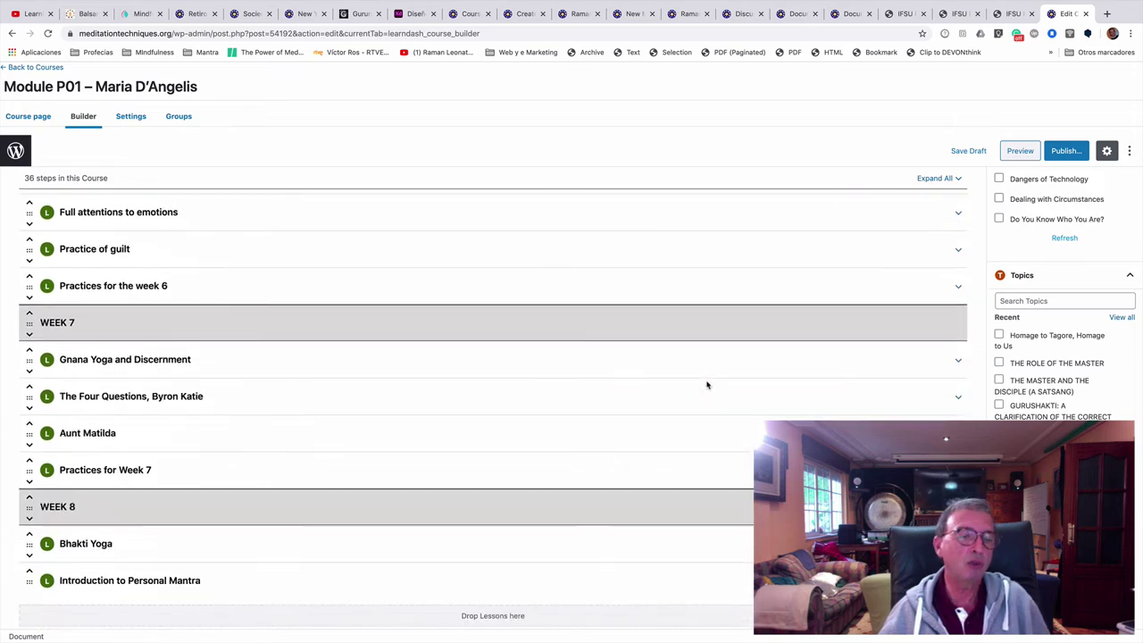
scroll(706, 385, "up", 15)
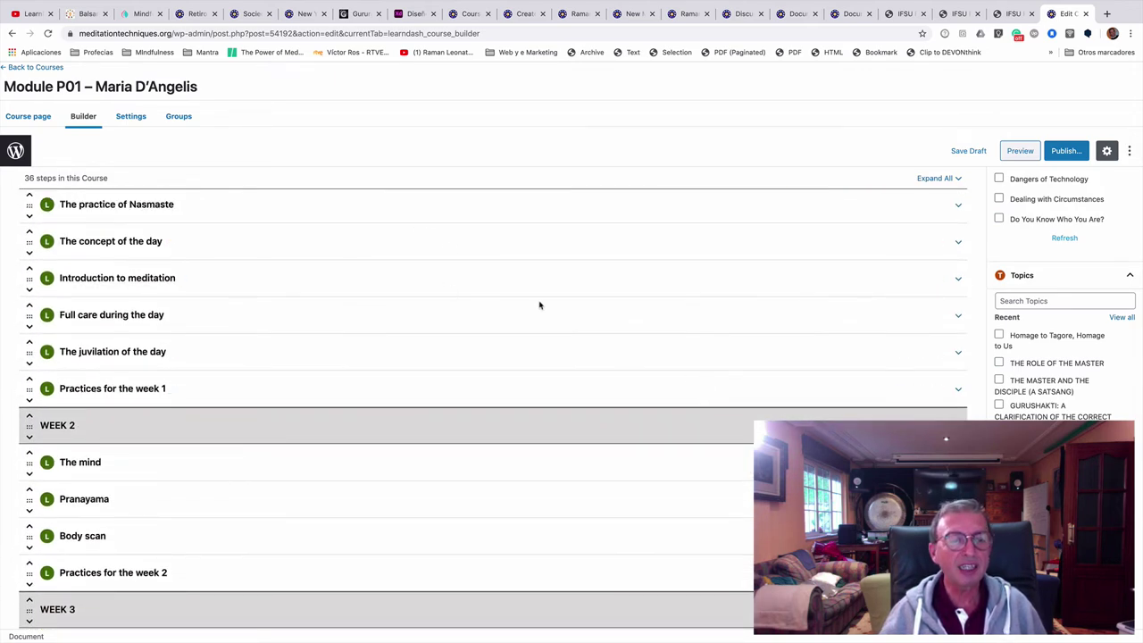
scroll(537, 306, "up", 3)
scroll(538, 307, "down", 7)
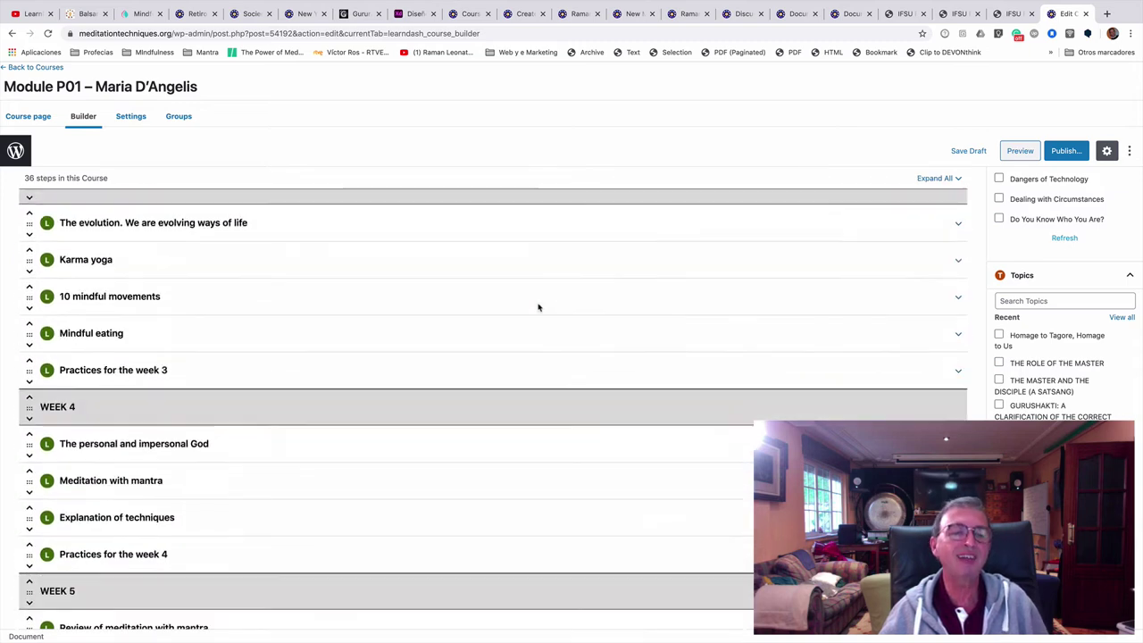
Step: Add a section heading named Week 9 and place it at the end of the course, after the Week 8 lessons
scroll(537, 307, "down", 10)
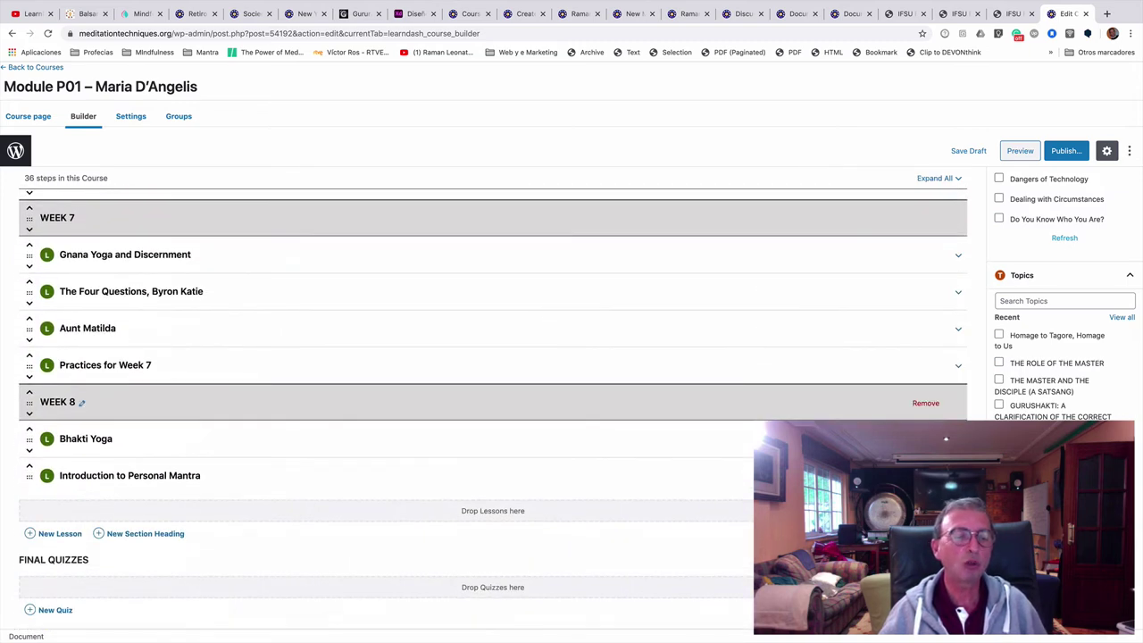
left_click(147, 534)
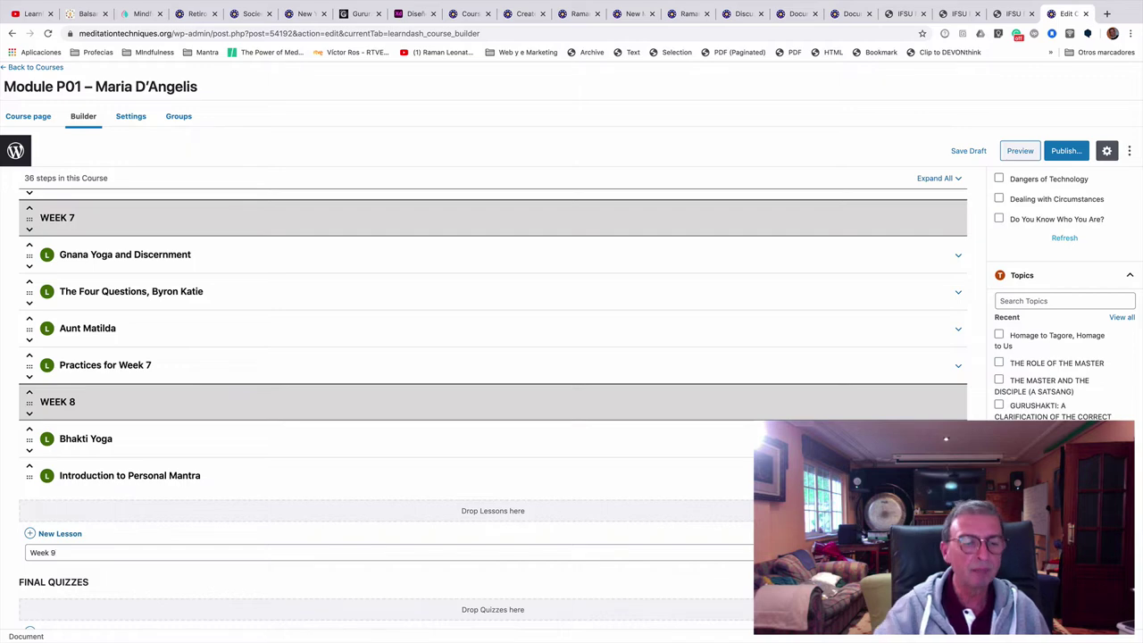
type("Week 9")
key("Return")
left_click_drag(29, 301, 75, 496)
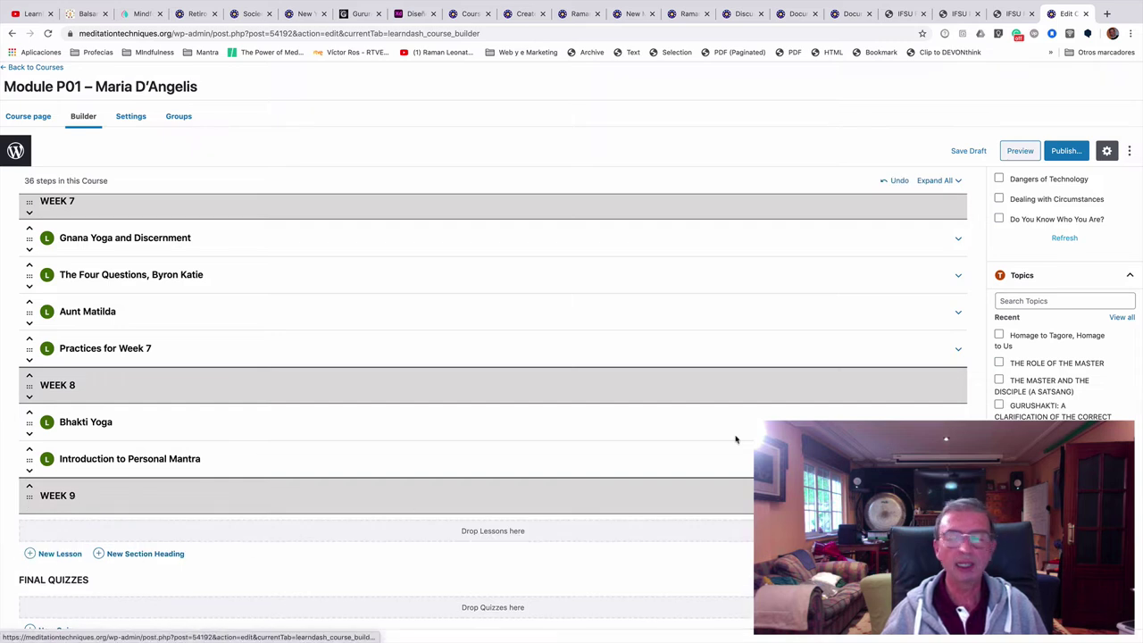
Step: Add the existing lesson Dangers of Technology to the course under Week 9
scroll(1063, 295, "up", 5)
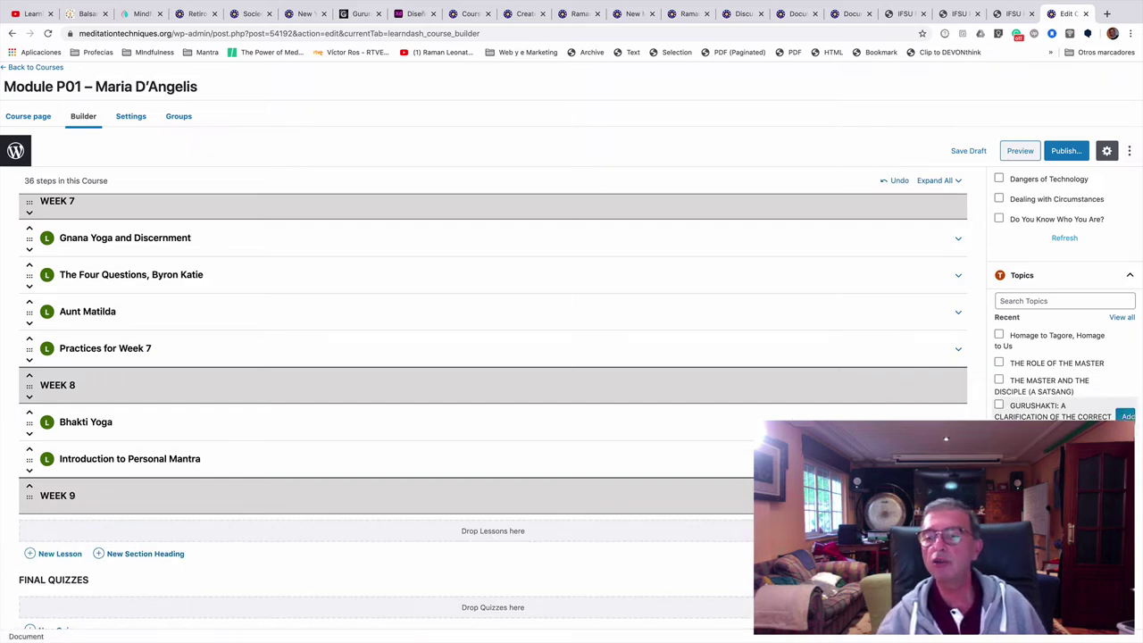
scroll(1063, 295, "down", 1)
scroll(1063, 357, "down", 2)
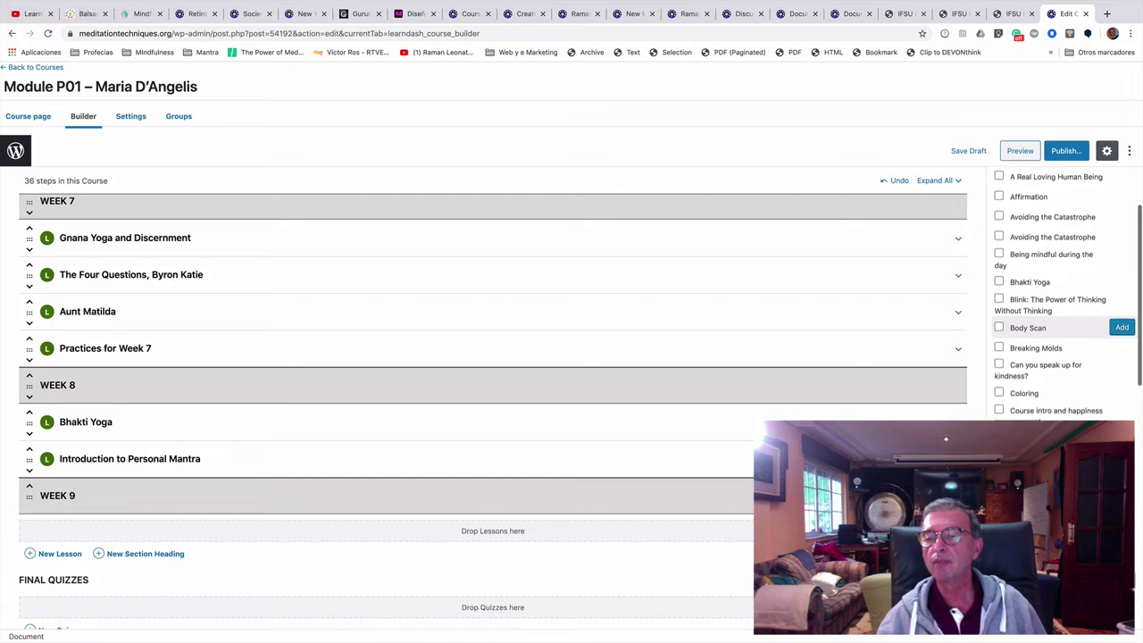
scroll(1062, 357, "up", 3)
scroll(1063, 358, "down", 8)
scroll(1062, 316, "up", 8)
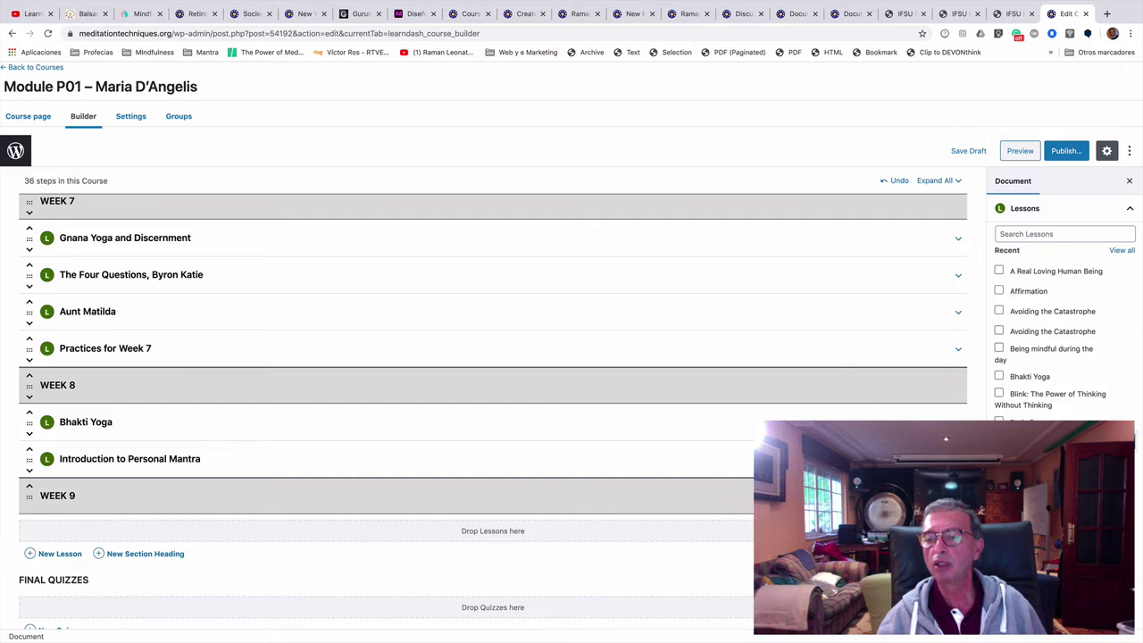
left_click(998, 393)
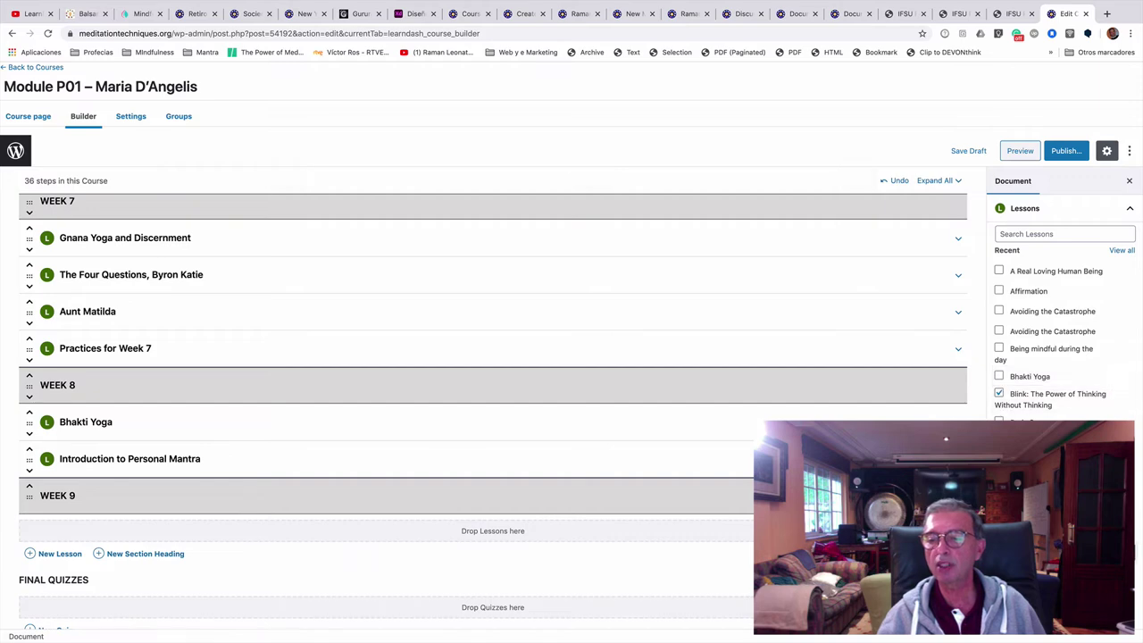
left_click(1117, 433)
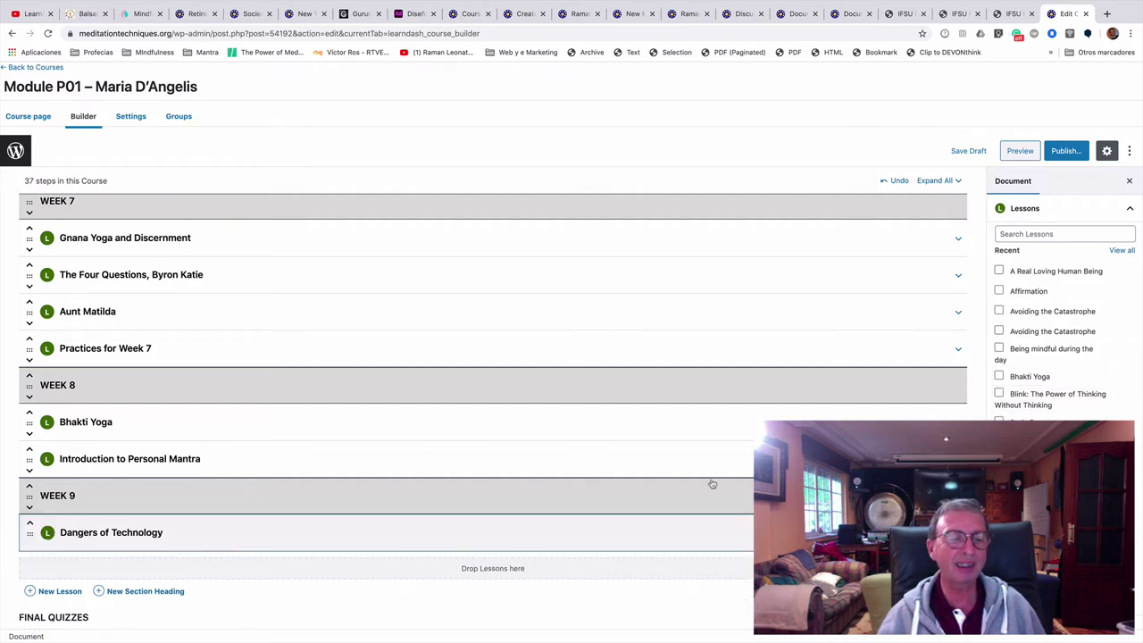
Step: Add the existing lessons Body Scan and Breaking Molds to Week 9, after Dangers of Technology
scroll(513, 359, "down", 2)
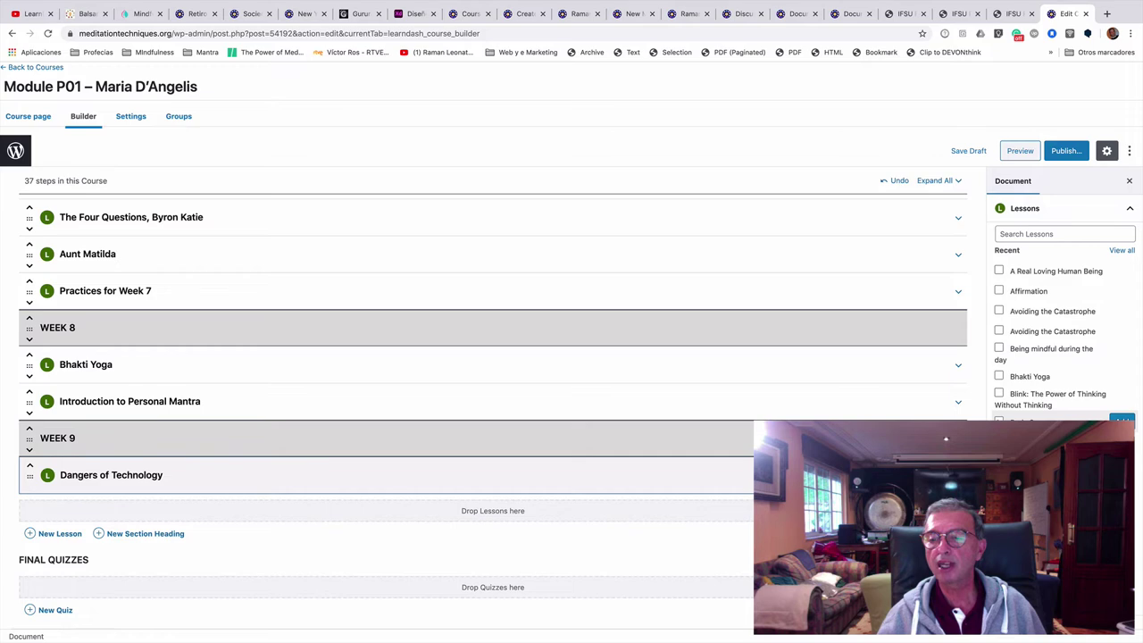
left_click(1122, 420)
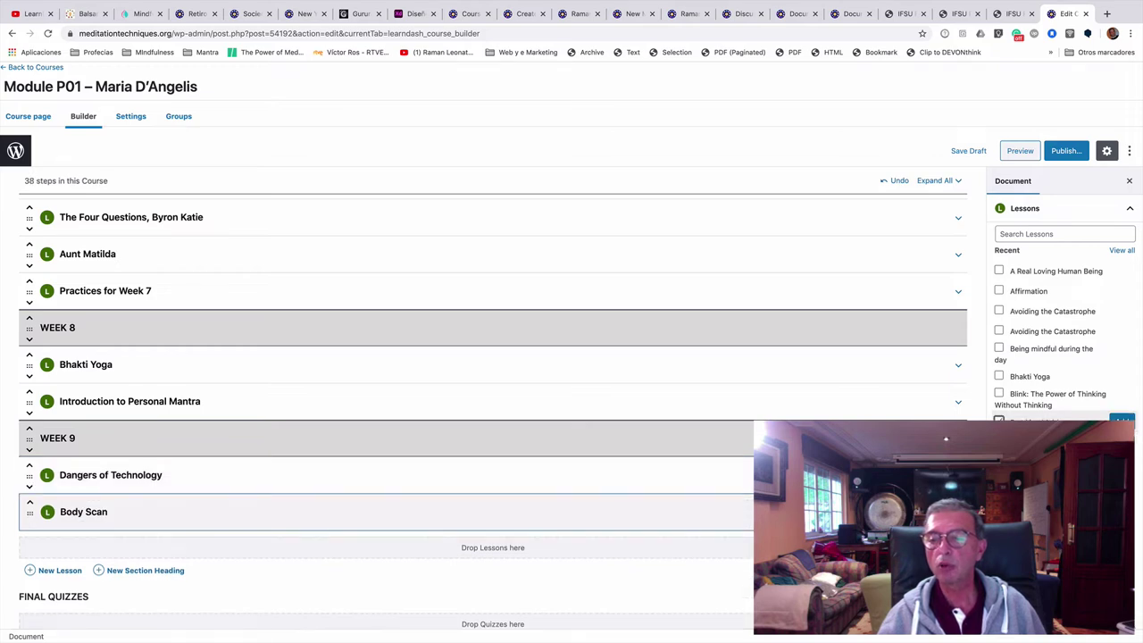
left_click(1122, 419)
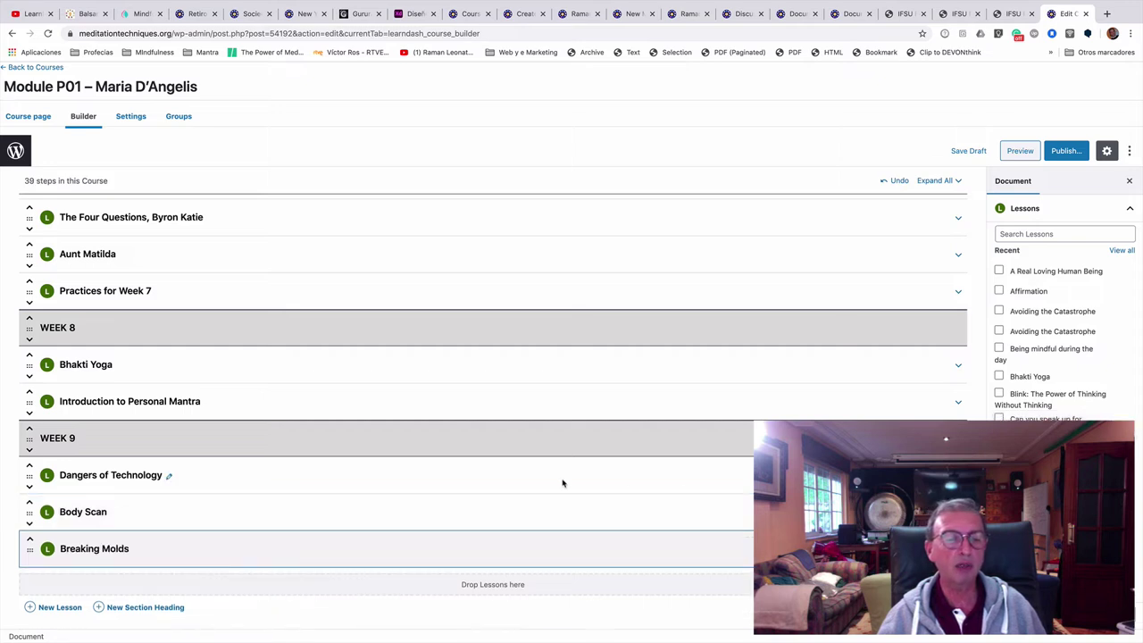
Step: Open the Dangers of Technology lesson for editing in a separate browser tab and dismiss the block editor's welcome guide
scroll(561, 479, "down", 2)
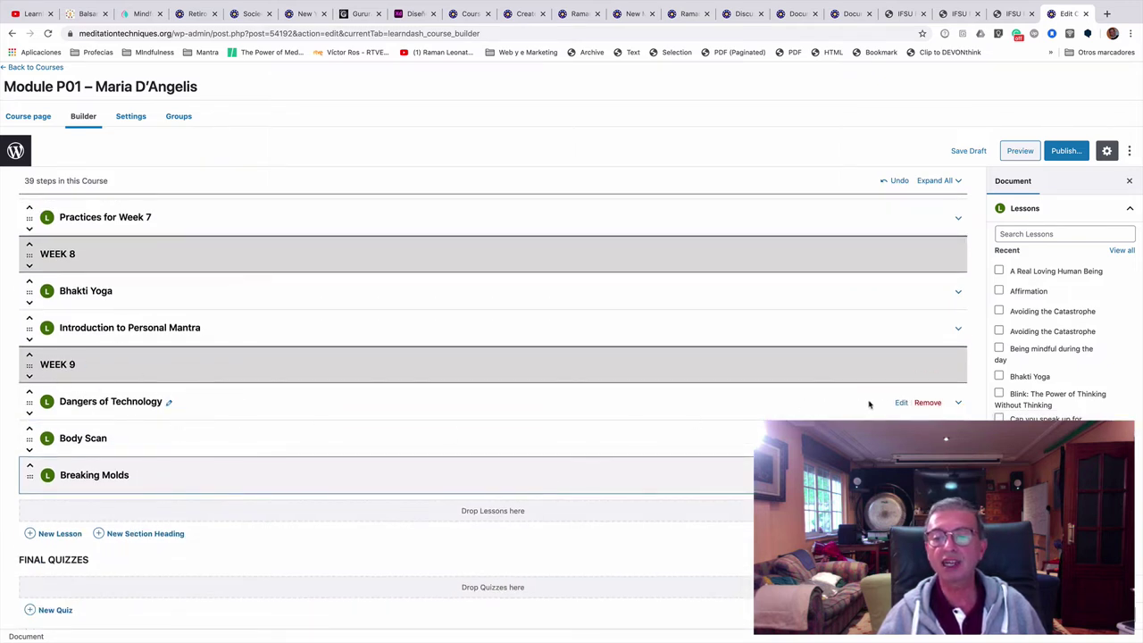
left_click(903, 402)
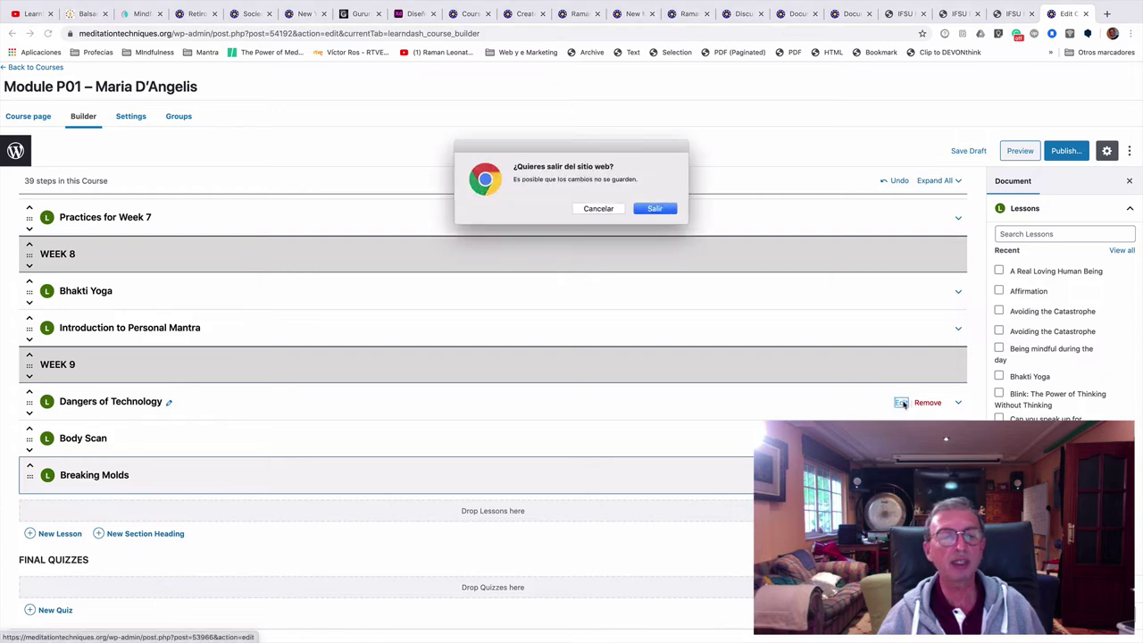
left_click(594, 209)
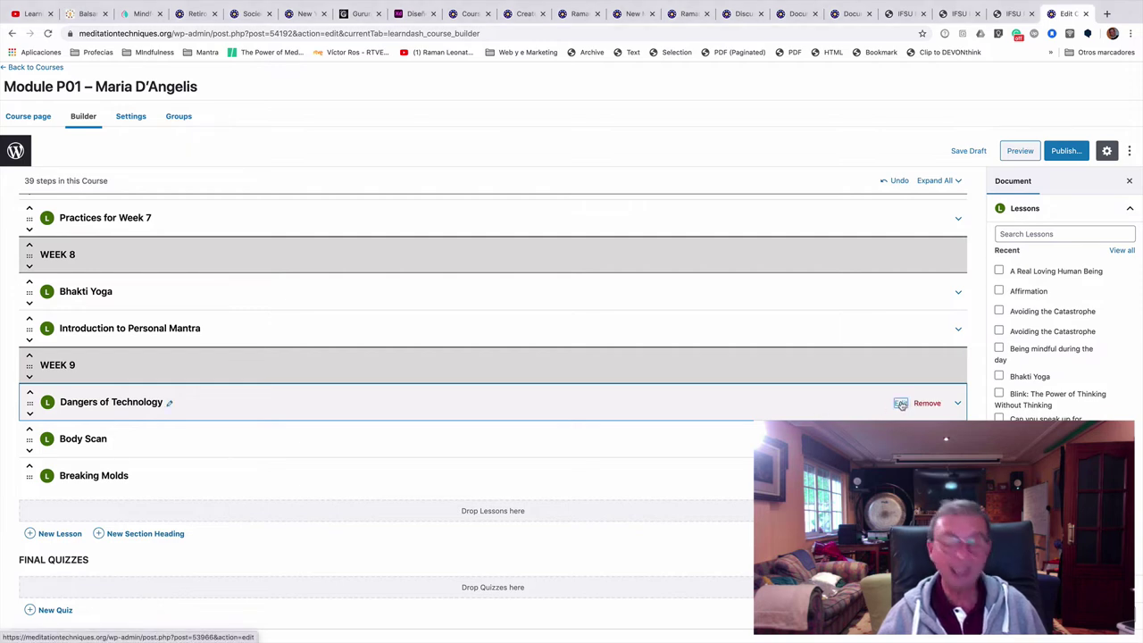
right_click(901, 404)
left_click(947, 408)
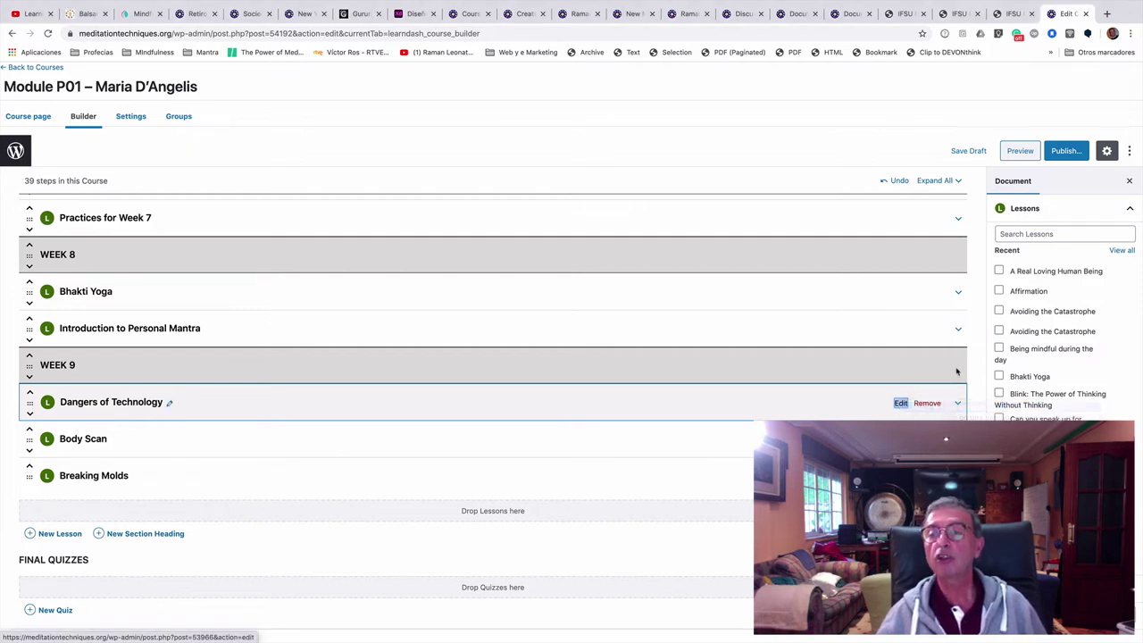
left_click(1069, 12)
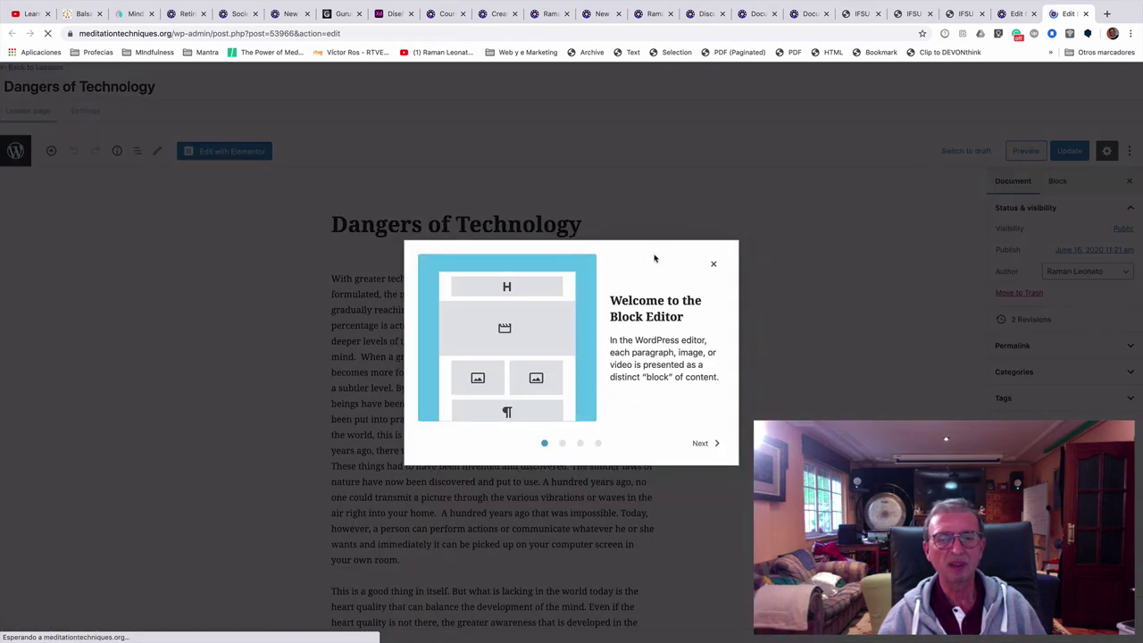
left_click(713, 263)
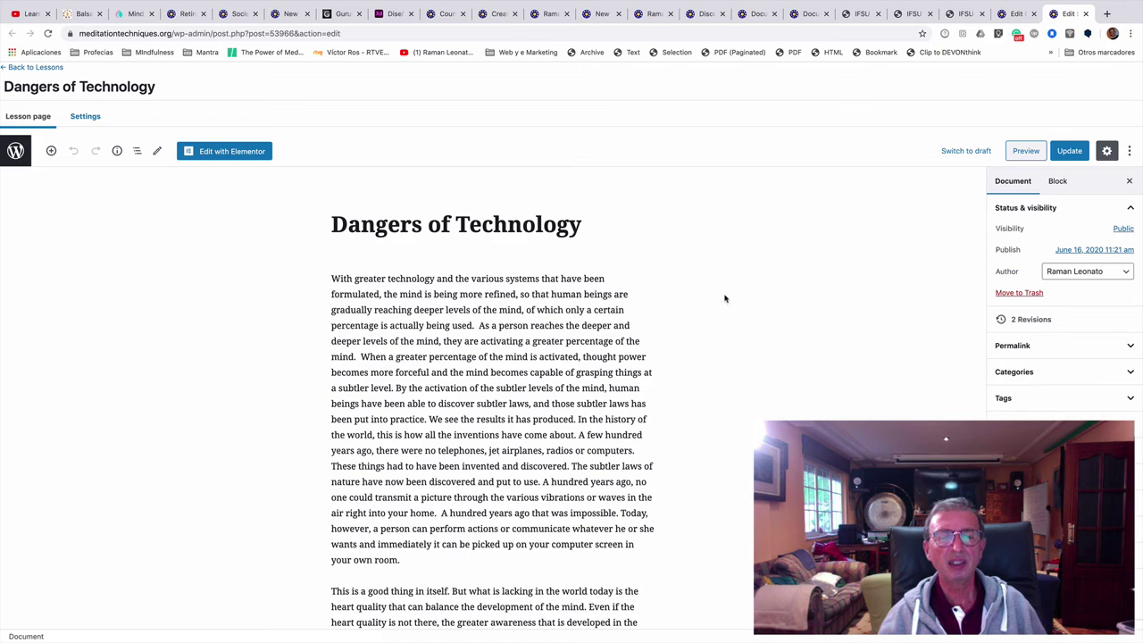
Step: Examine the full text of the Dangers of Technology lesson and the access options beneath it
scroll(724, 297, "down", 5)
scroll(724, 297, "down", 6)
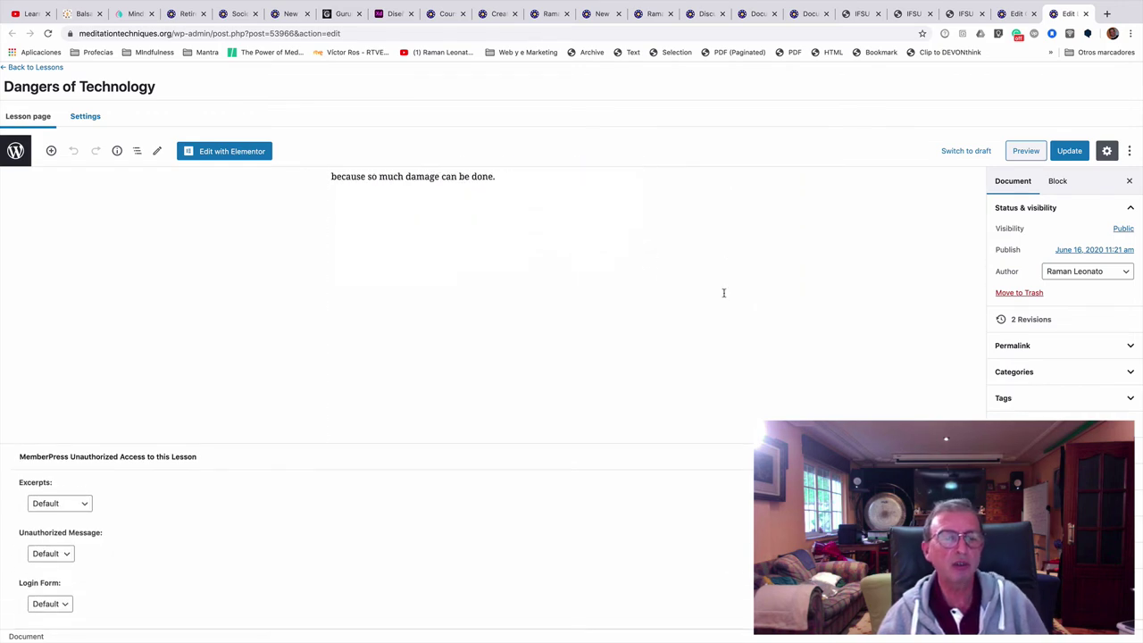
scroll(724, 295, "up", 10)
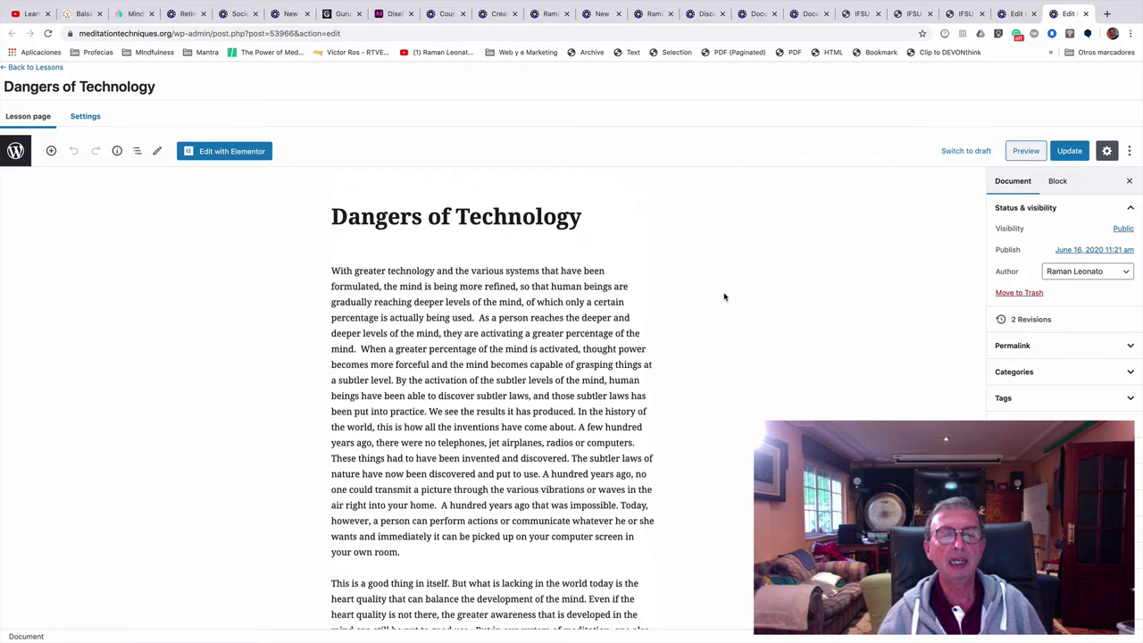
scroll(725, 298, "down", 2)
scroll(724, 297, "up", 2)
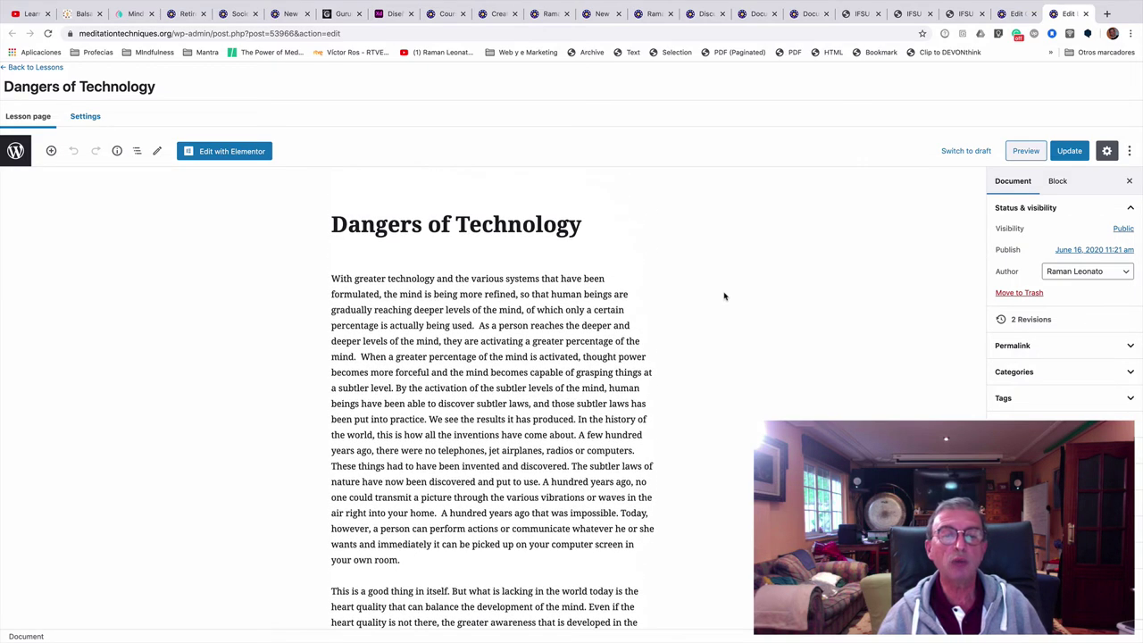
scroll(725, 298, "down", 2)
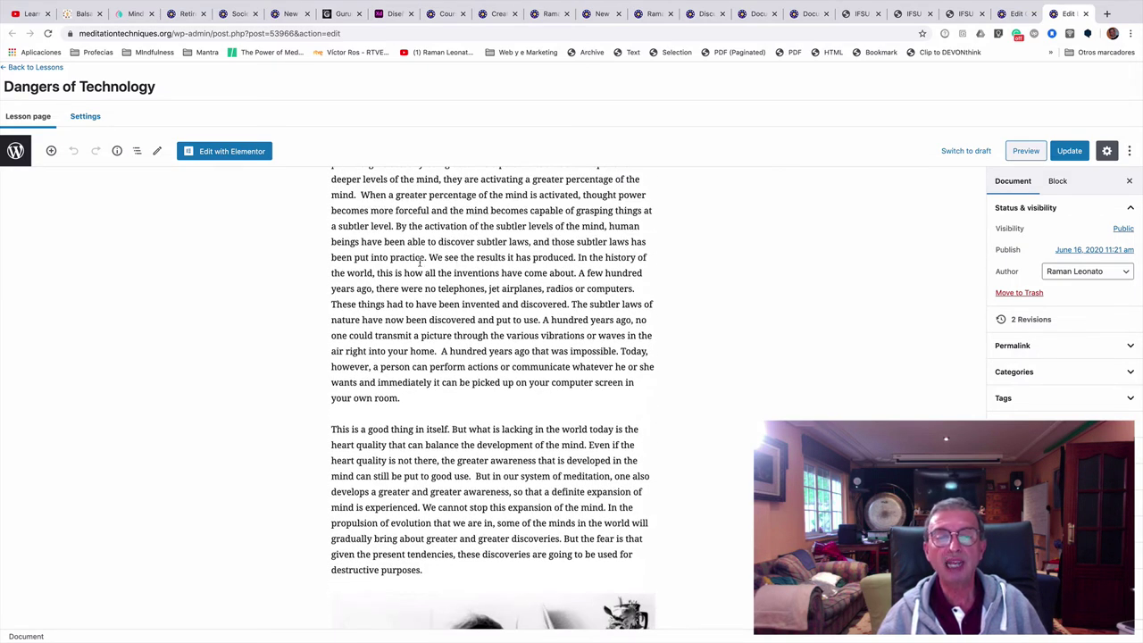
scroll(431, 259, "up", 2)
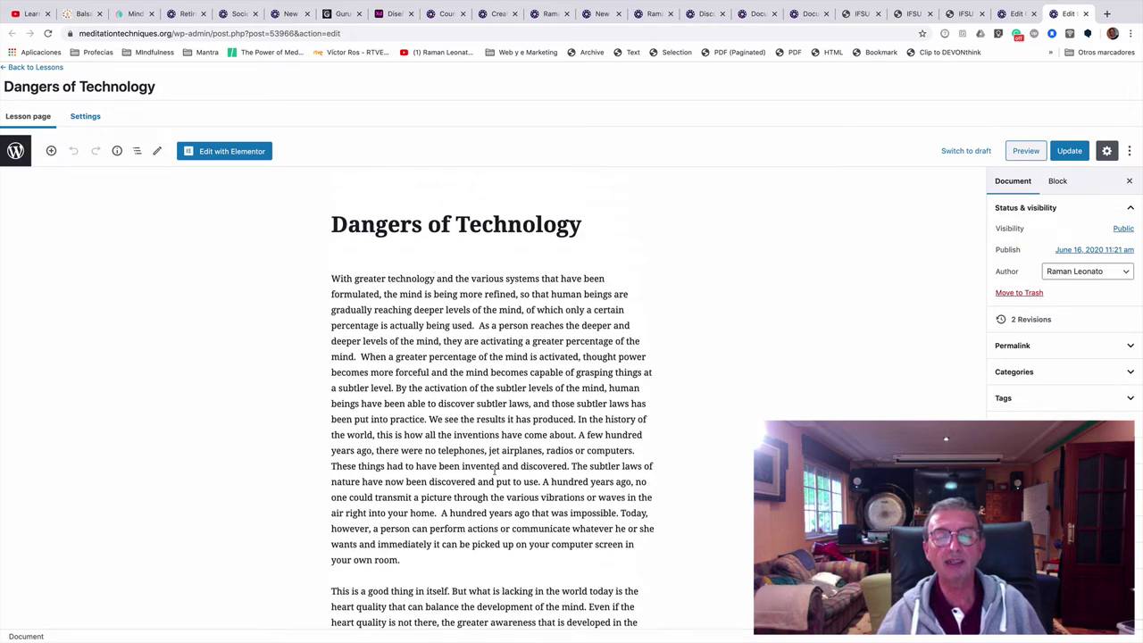
scroll(524, 475, "down", 15)
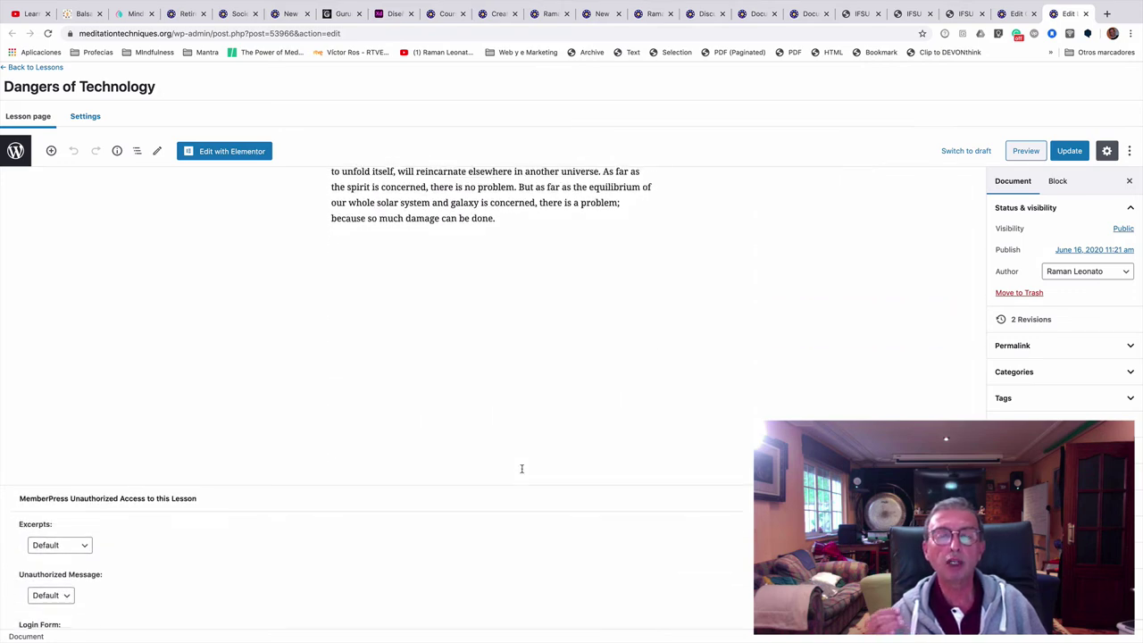
scroll(571, 319, "up", 15)
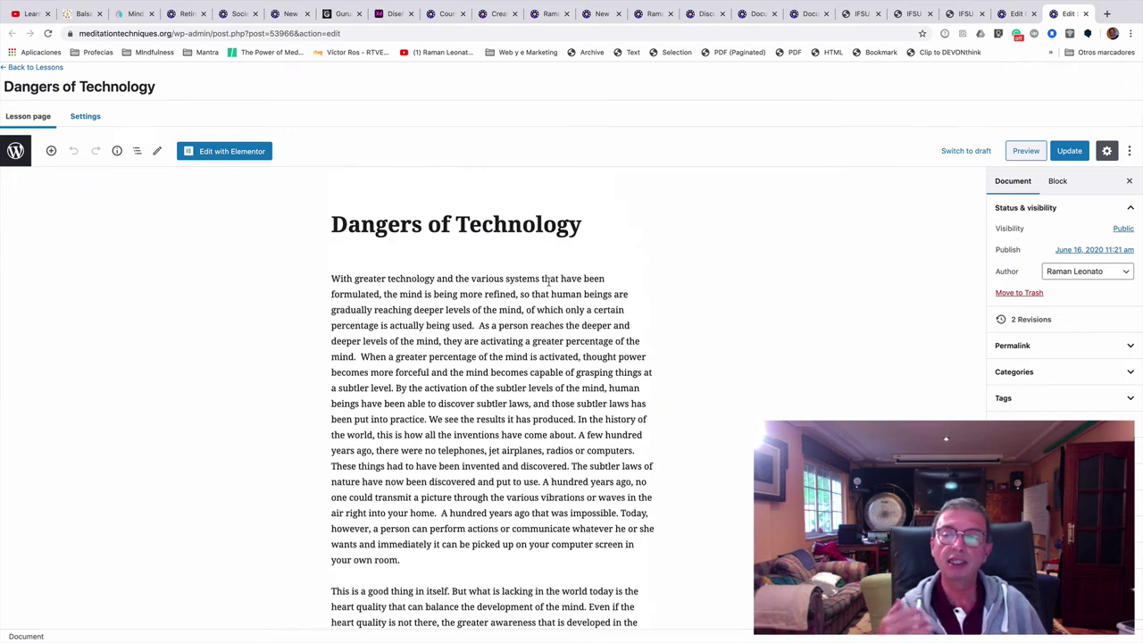
Step: Open the User Role Editor of meditationtechniques.org in a new browser tab and review the available roles, choosing Teacher on practics
left_click(1108, 14)
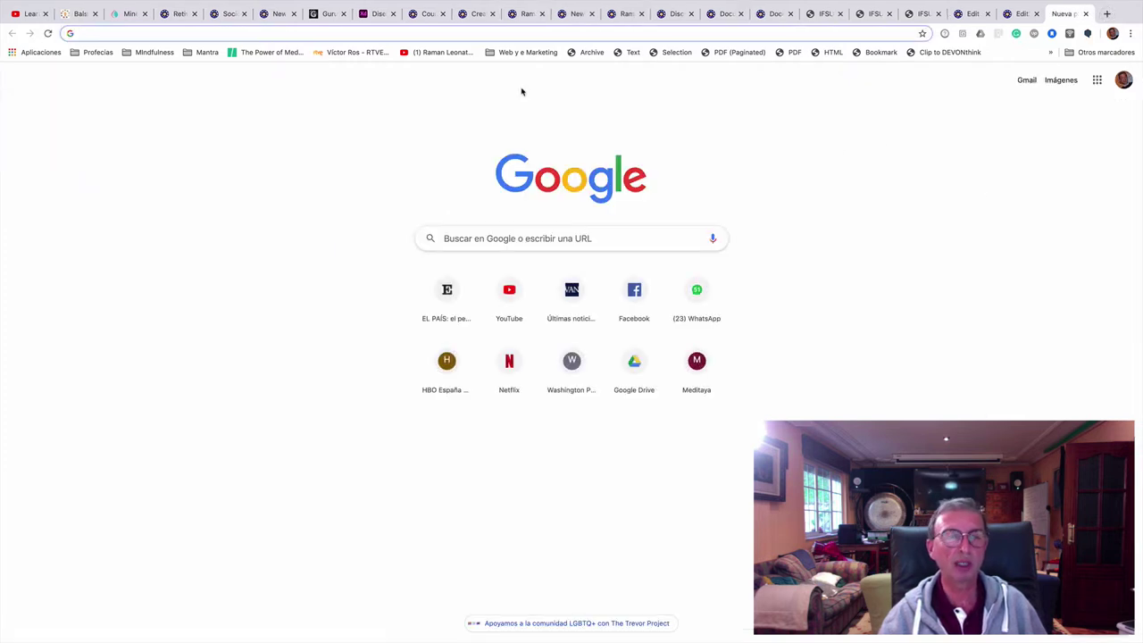
type("meditationtechniques.org")
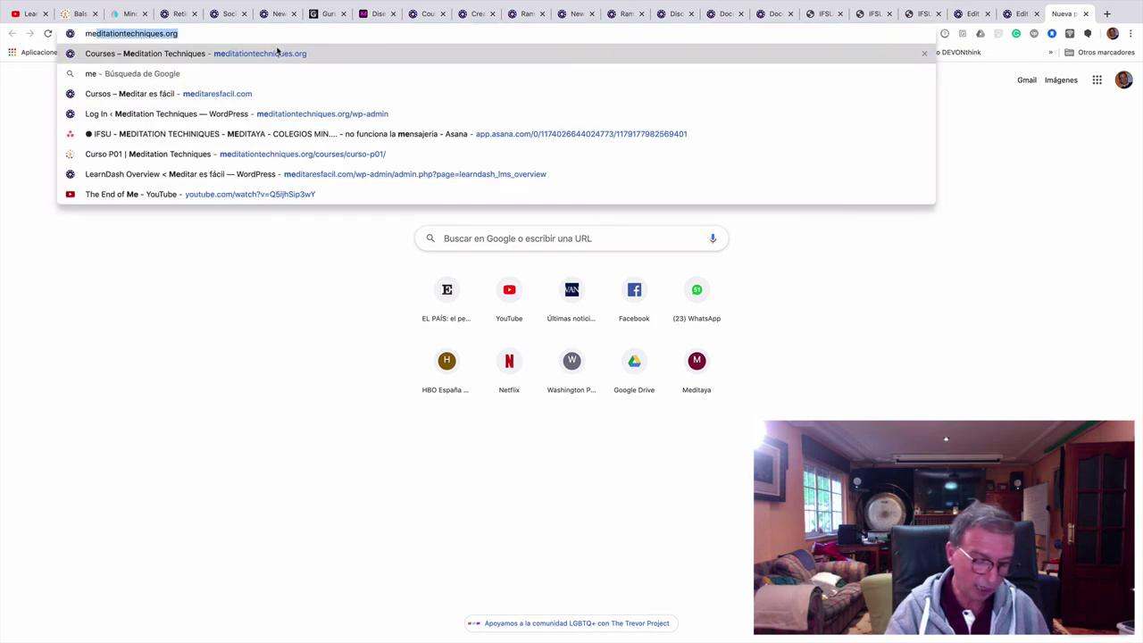
key("Return")
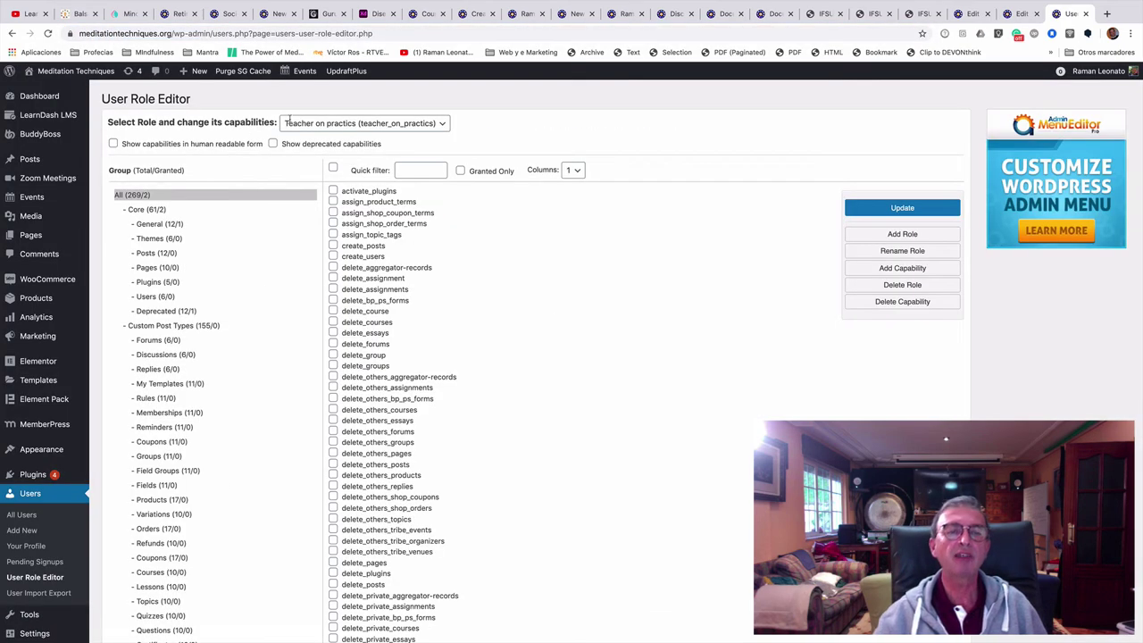
left_click(445, 126)
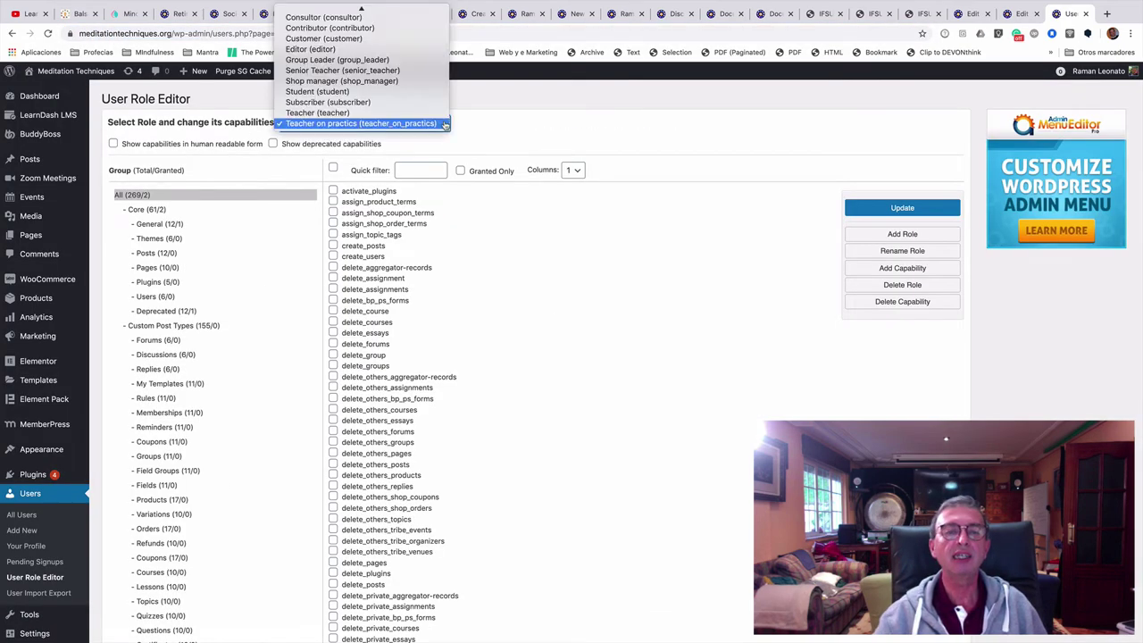
left_click(384, 125)
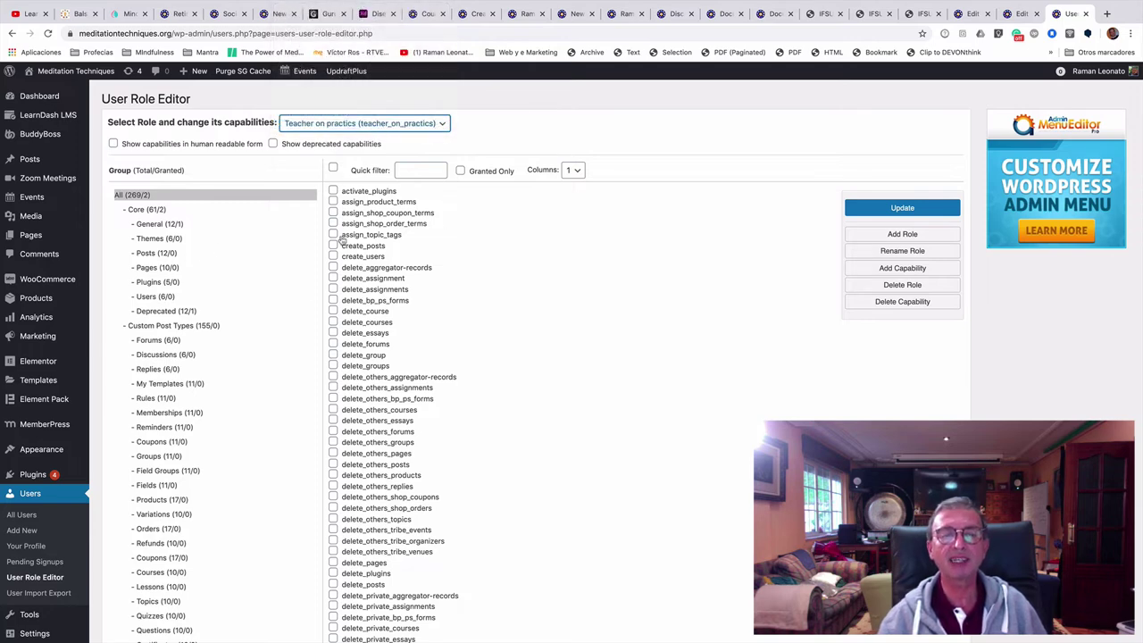
Step: Examine the capabilities of the Teacher on practics role, then narrow the list to the Courses group
scroll(372, 349, "down", 10)
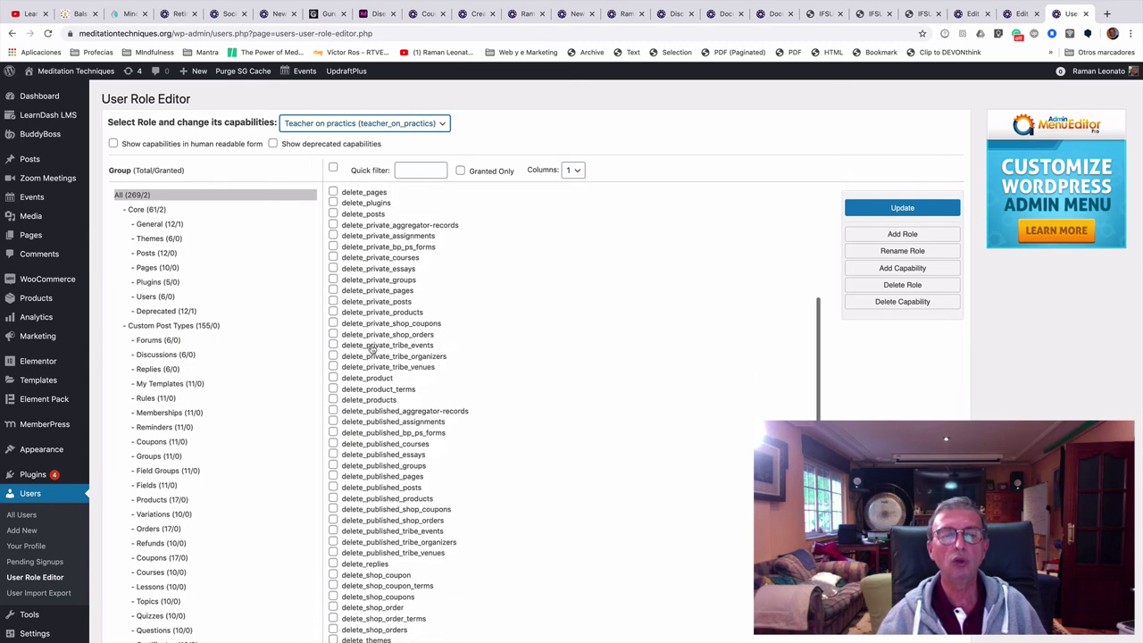
scroll(372, 350, "down", 5)
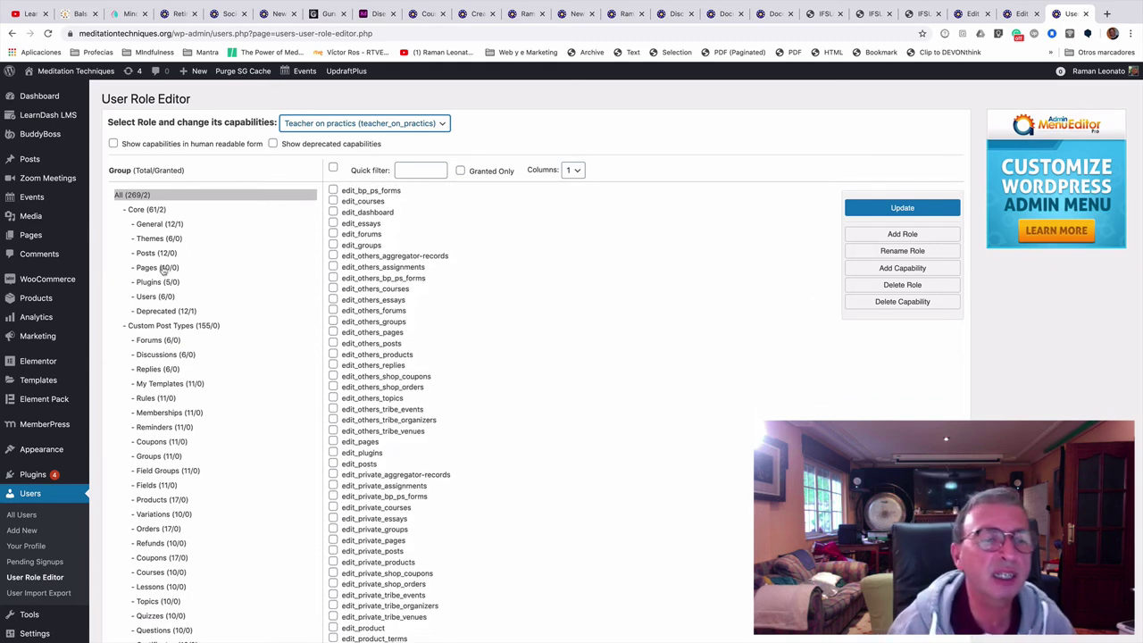
scroll(159, 329, "down", 1)
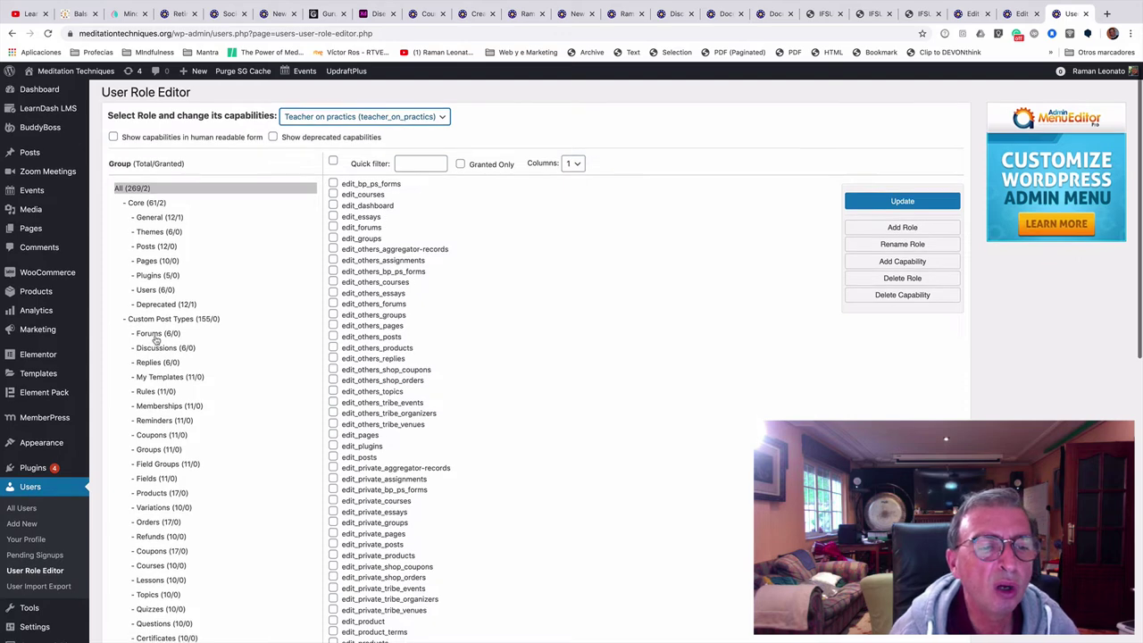
scroll(157, 350, "up", 1)
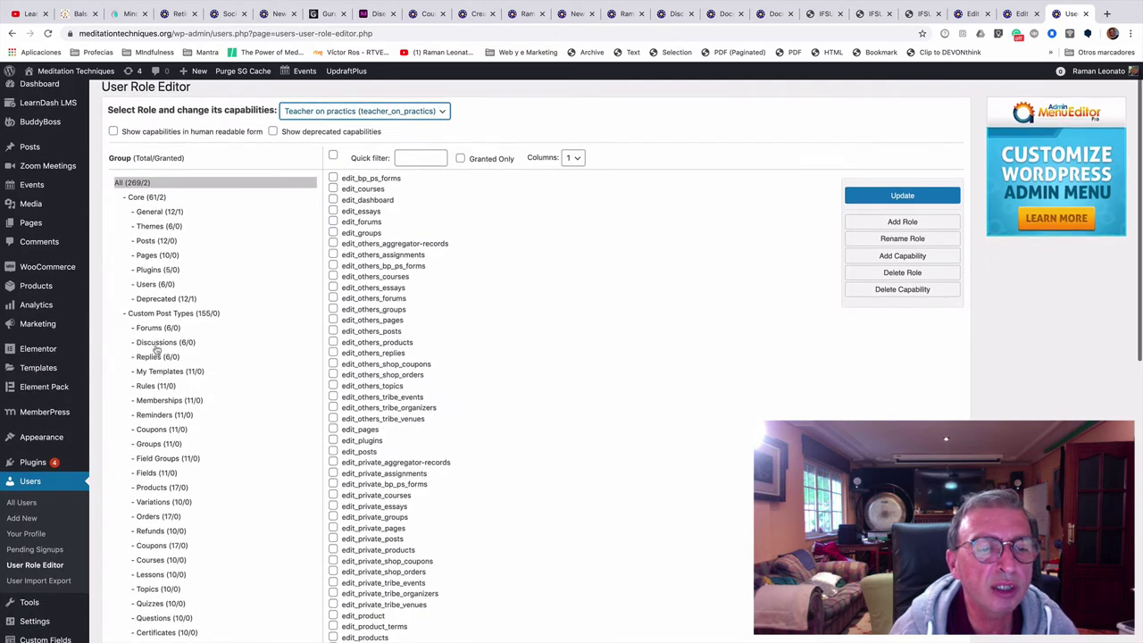
scroll(157, 350, "down", 5)
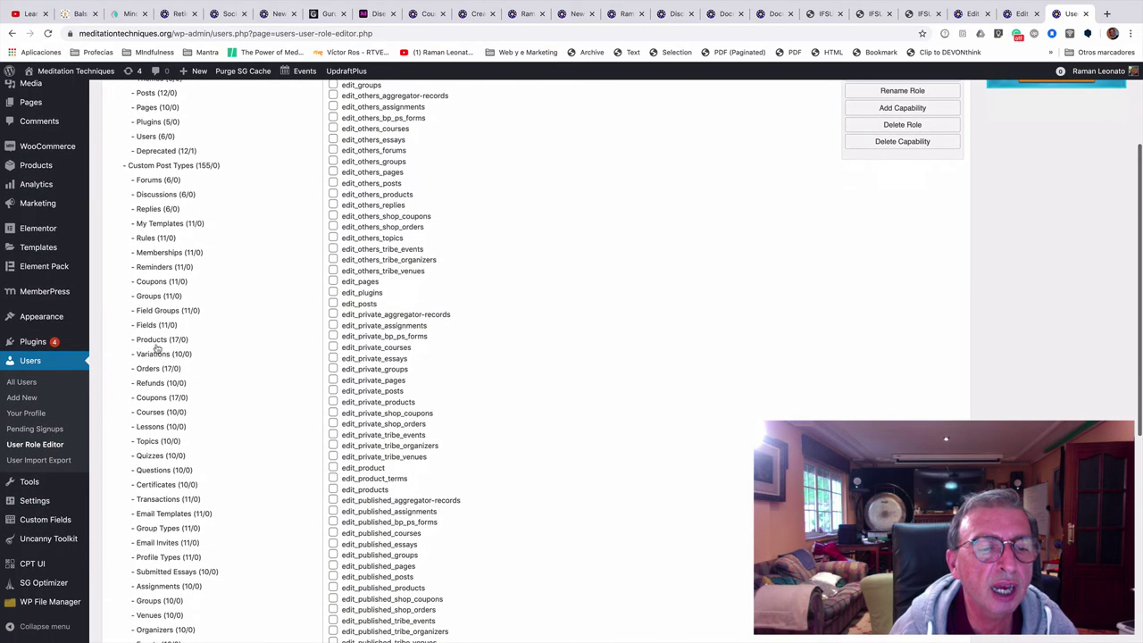
scroll(156, 349, "down", 2)
left_click(152, 303)
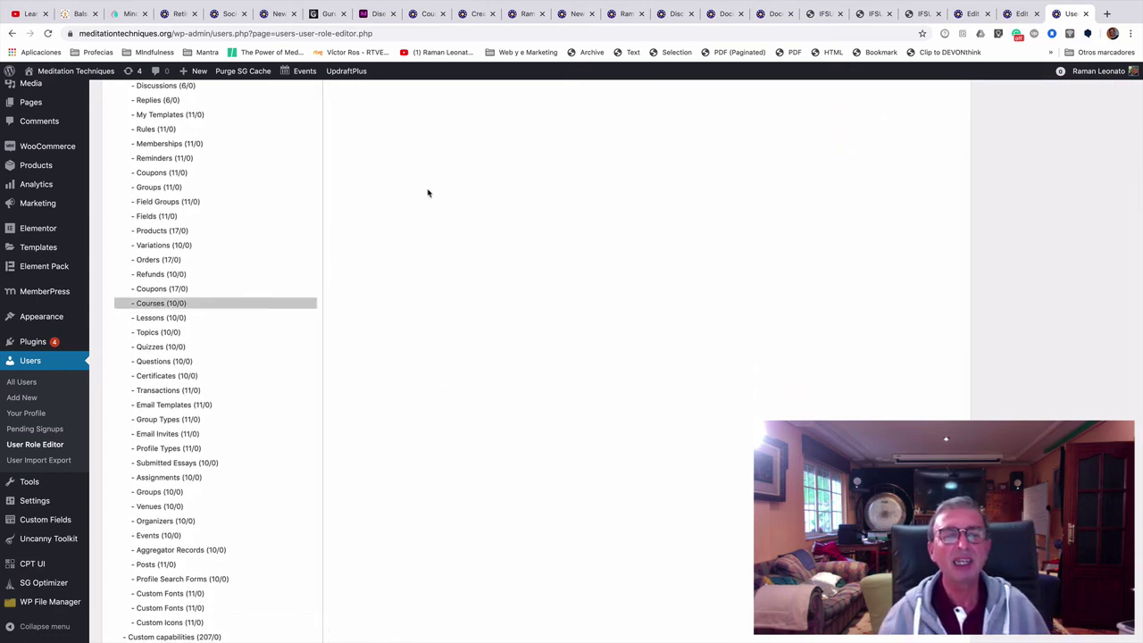
scroll(423, 196, "up", 1)
scroll(422, 195, "up", 6)
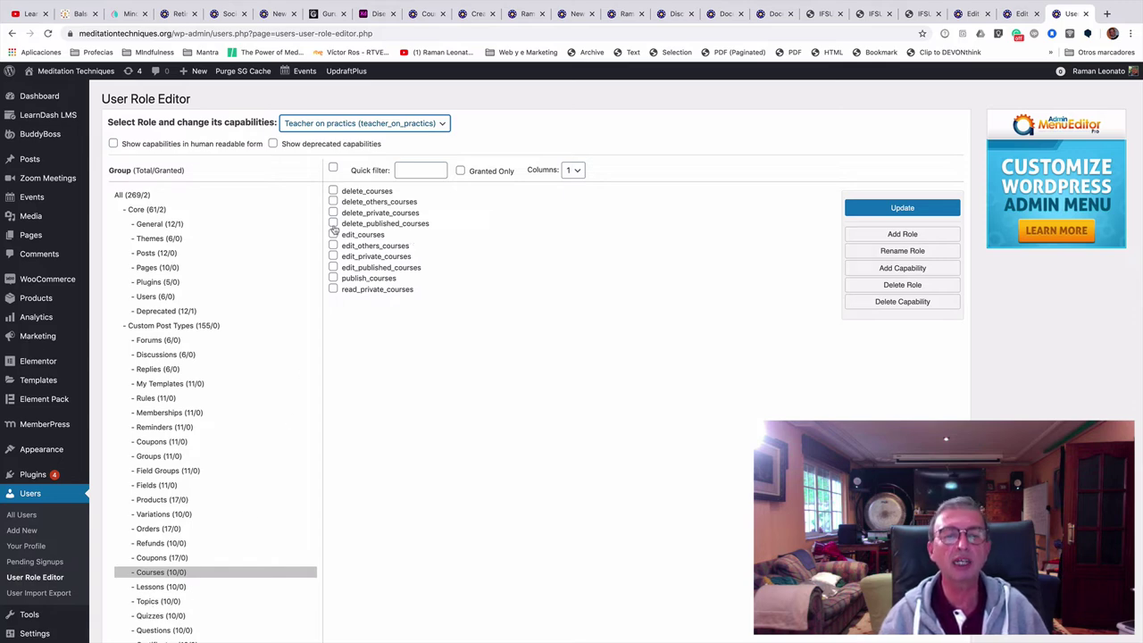
Step: Examine the Teacher on practics role's capabilities in the Groups post type, the remaining capability groups and the list of roles
scroll(155, 355, "down", 2)
left_click(154, 354)
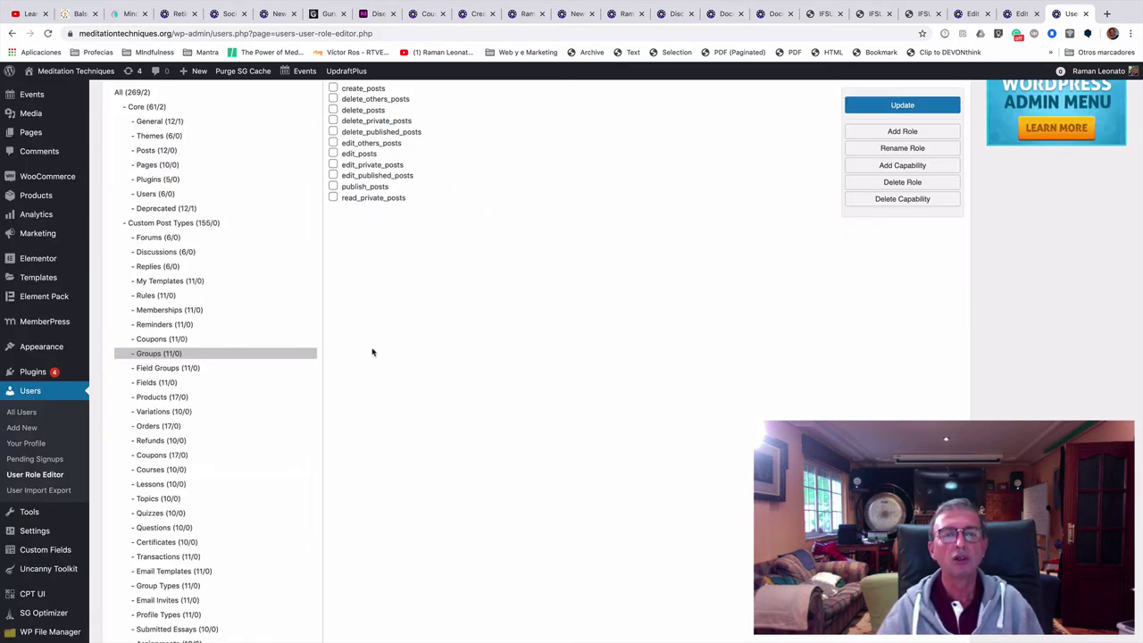
scroll(391, 352, "up", 2)
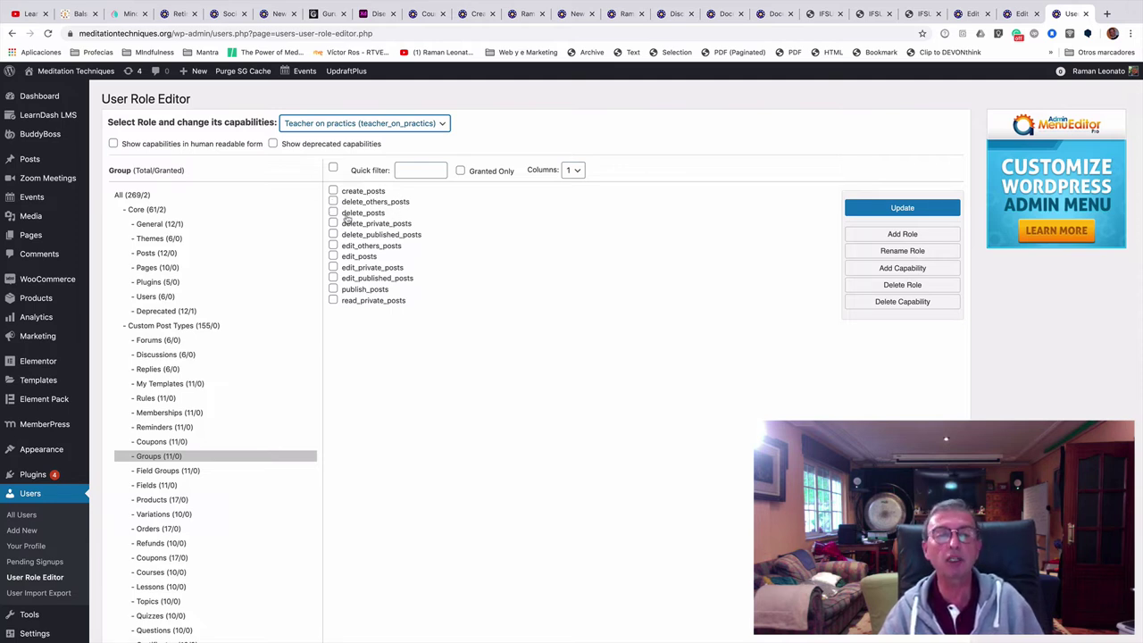
scroll(540, 345, "down", 2)
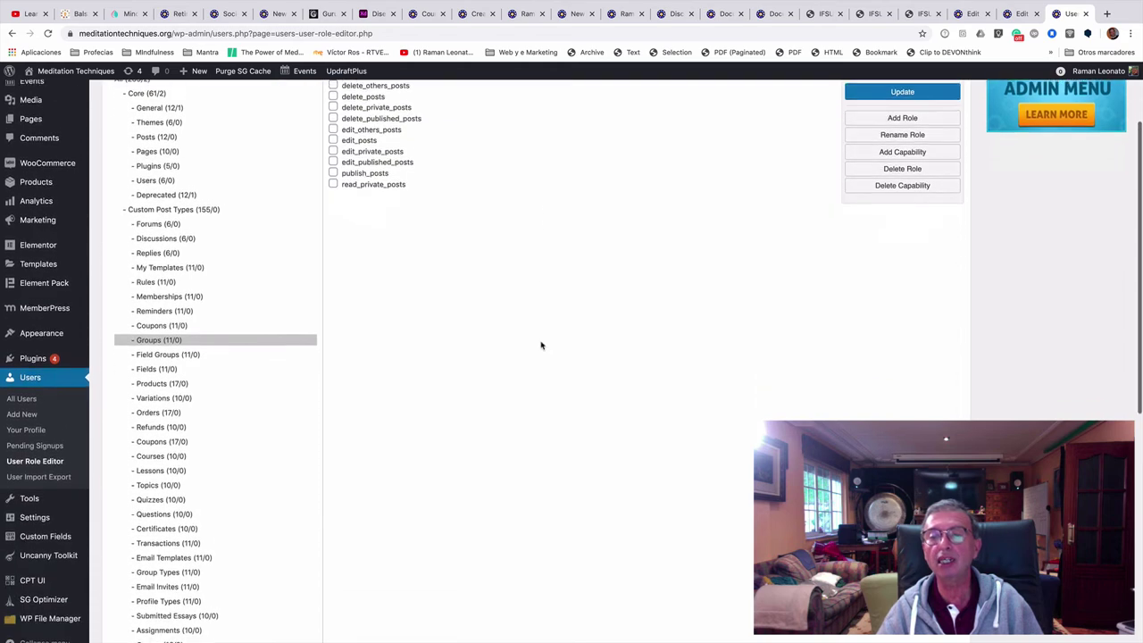
scroll(540, 344, "up", 2)
scroll(539, 344, "down", 2)
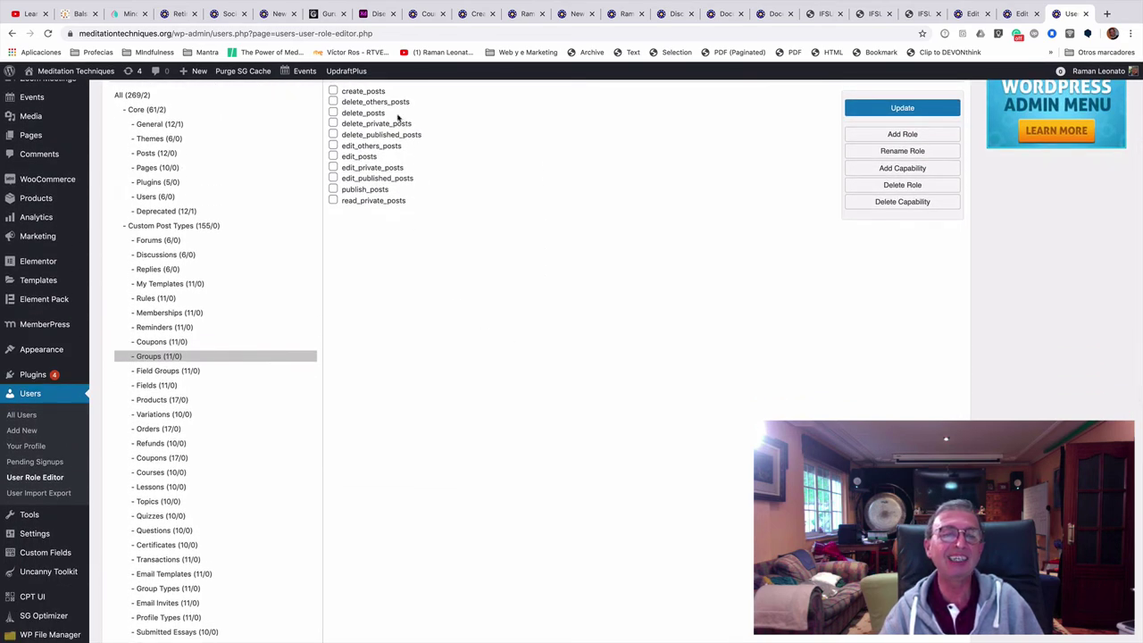
scroll(157, 573, "down", 2)
scroll(157, 572, "down", 8)
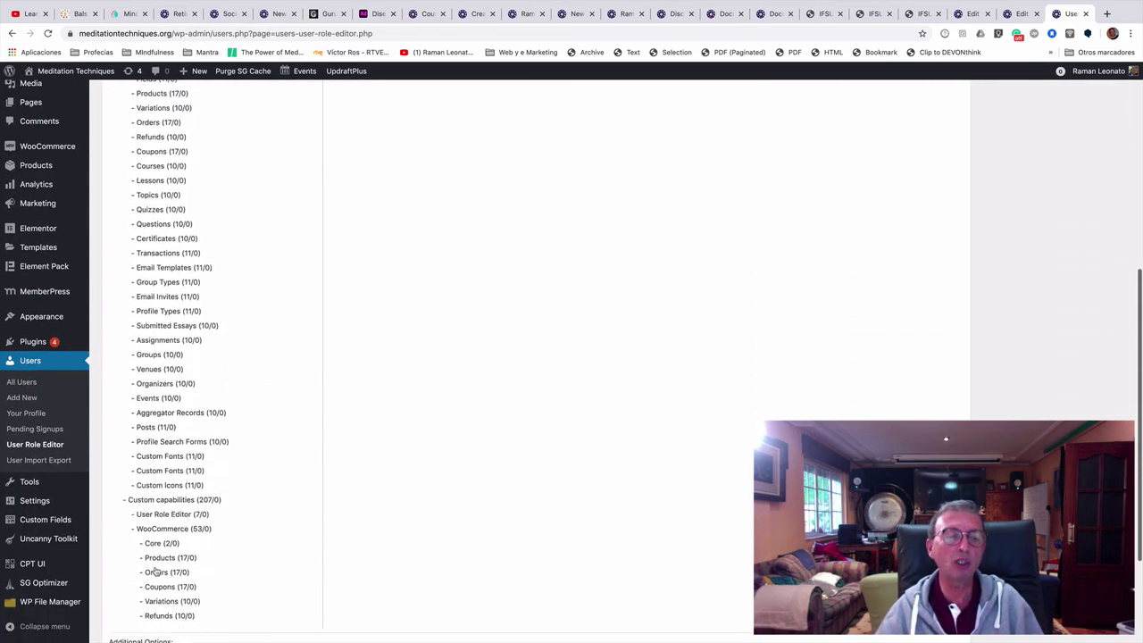
scroll(157, 570, "up", 13)
scroll(157, 567, "down", 1)
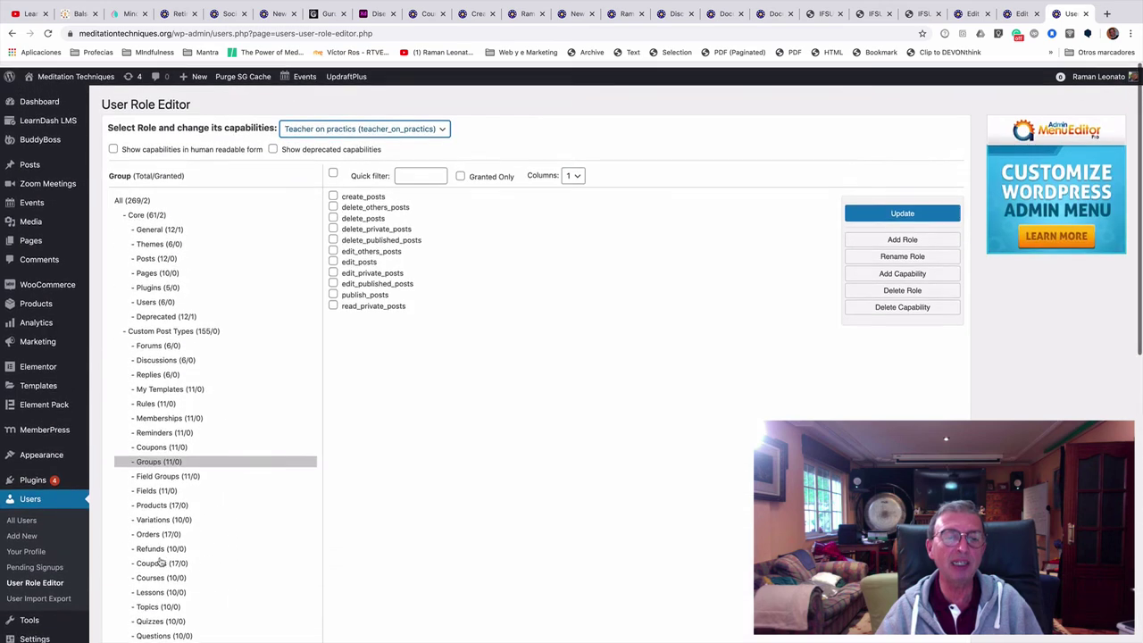
left_click(444, 122)
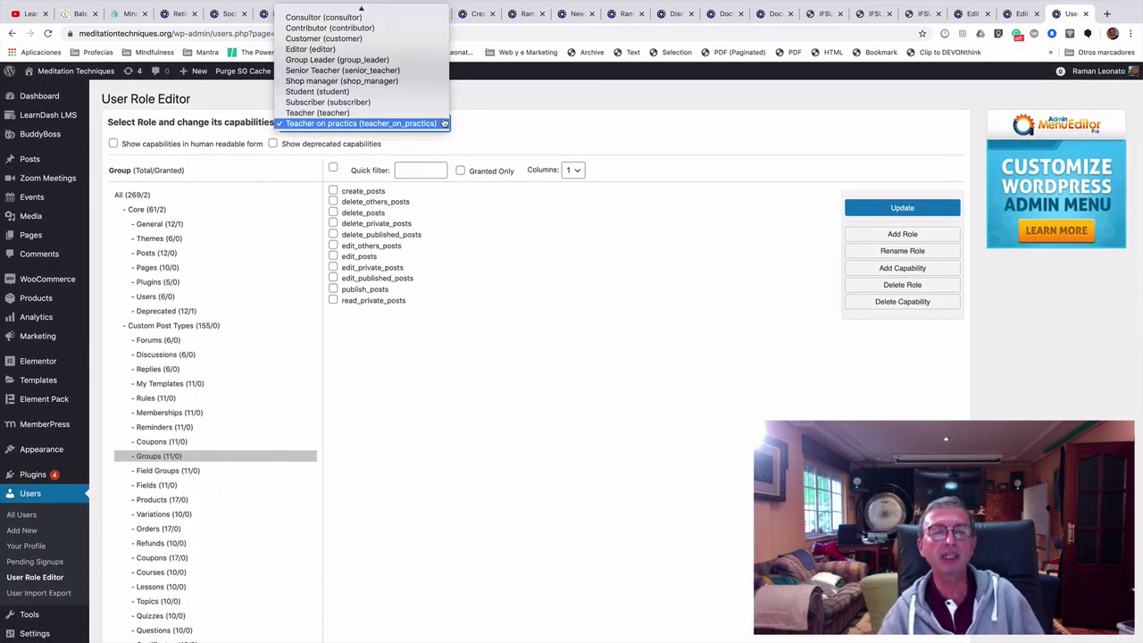
left_click(528, 132)
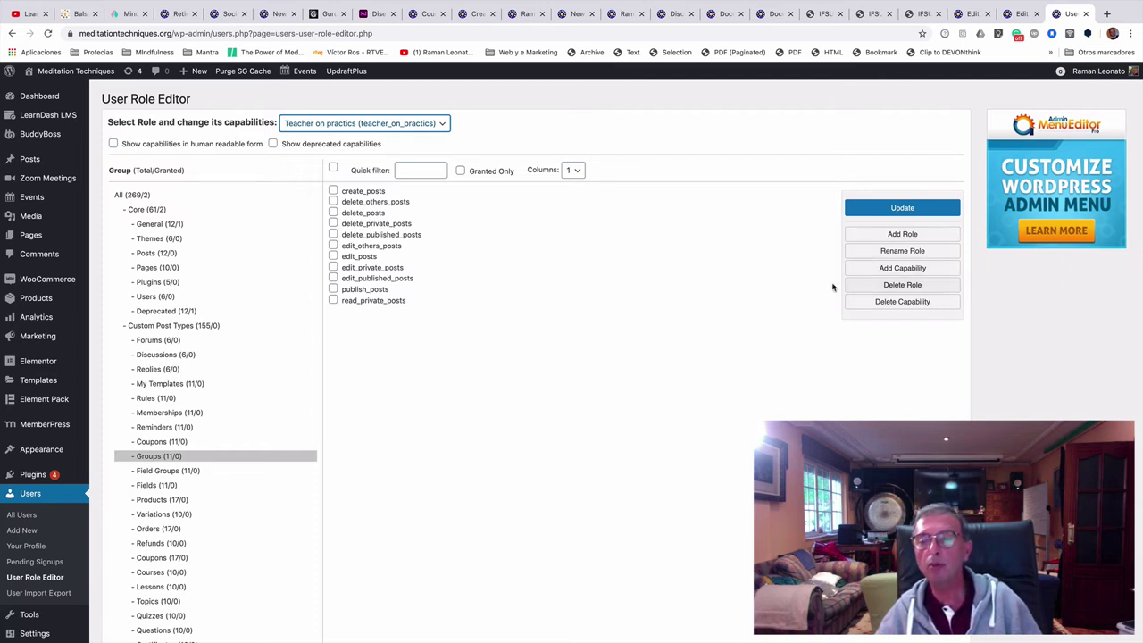
Step: Return to the Module P01 course builder and review its lessons arranged by week
left_click(1022, 15)
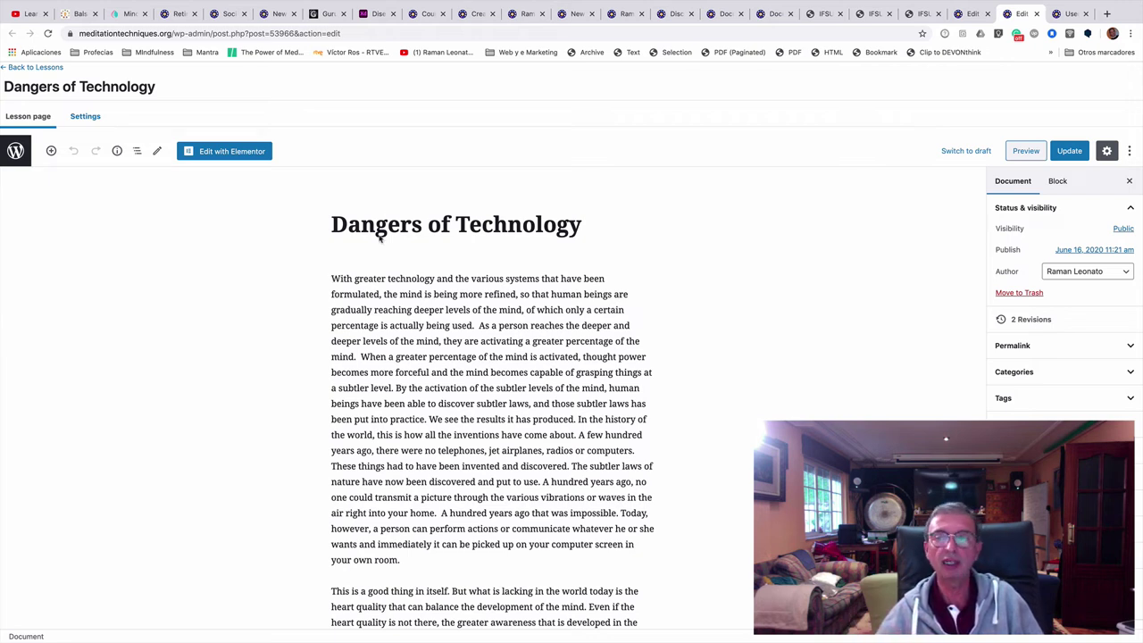
left_click(974, 15)
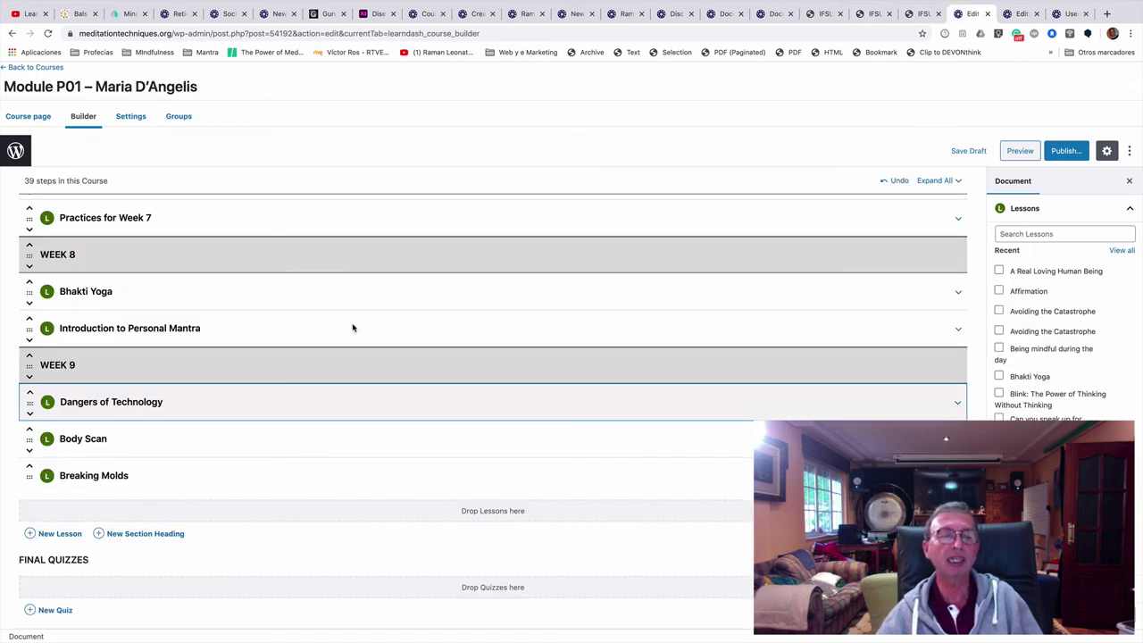
scroll(375, 388, "up", 10)
scroll(375, 389, "up", 15)
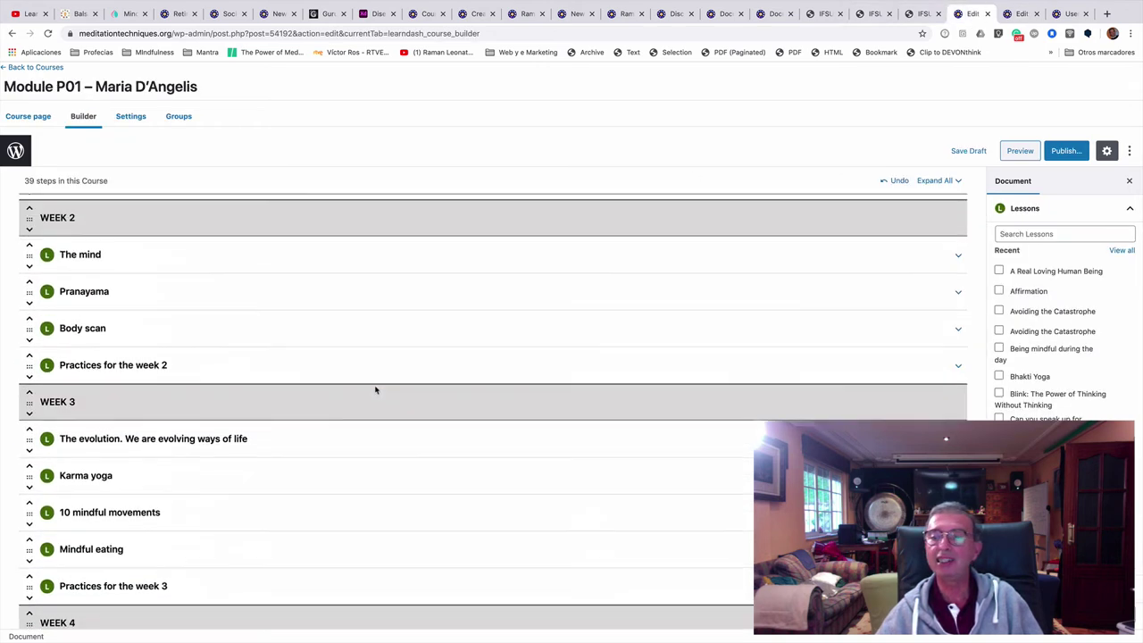
scroll(375, 389, "down", 20)
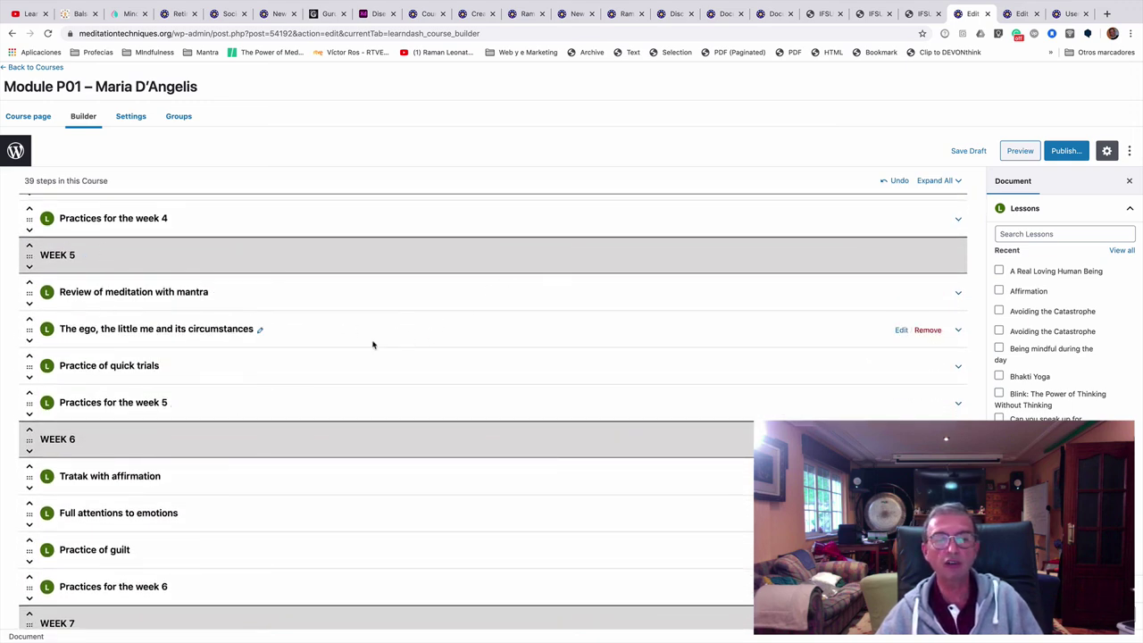
scroll(1063, 294, "down", 5)
Step: Add the existing topic THE PRACTICE OF GURUSHAKTI & PRAYER to the Dangers of Technology lesson in Week 9 and expand that lesson
scroll(1062, 340, "down", 2)
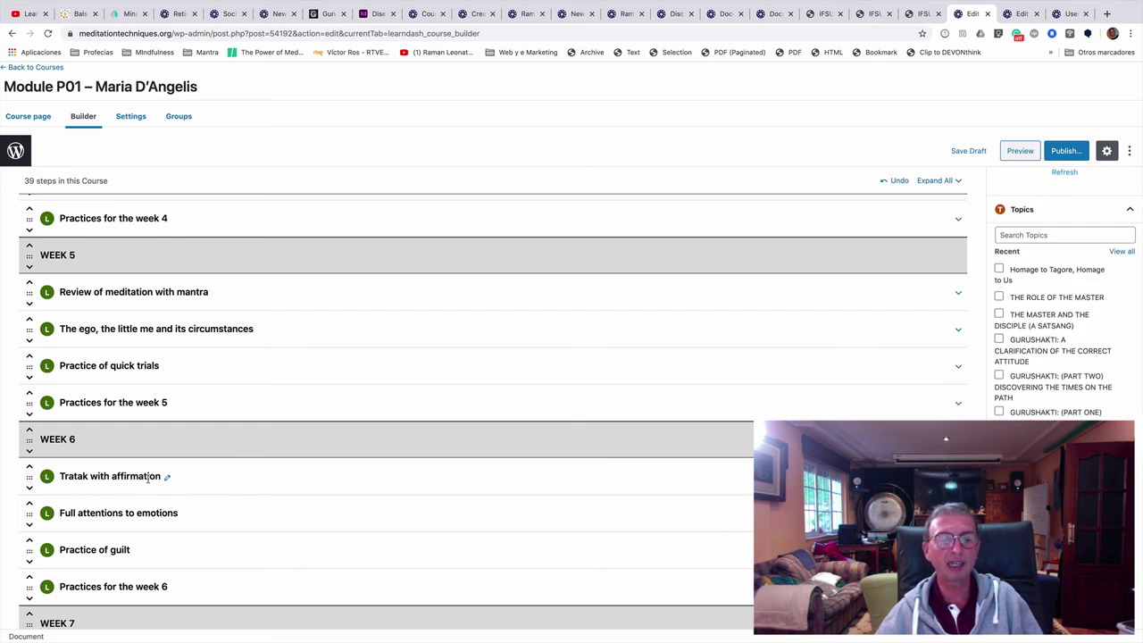
scroll(189, 487, "down", 6)
scroll(188, 486, "down", 2)
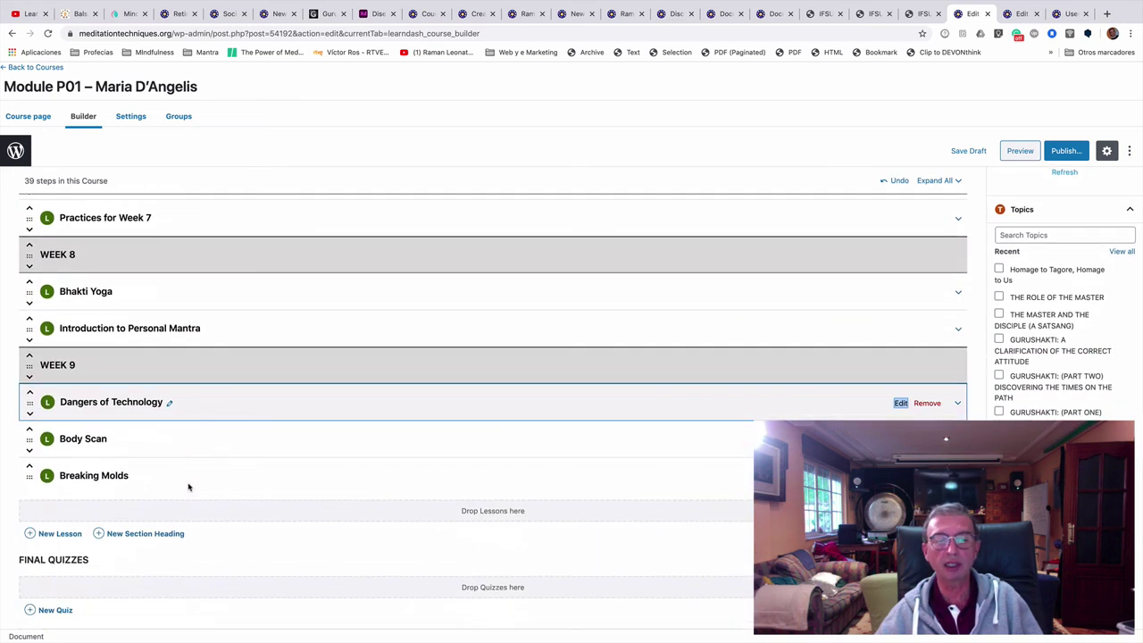
scroll(991, 357, "down", 2)
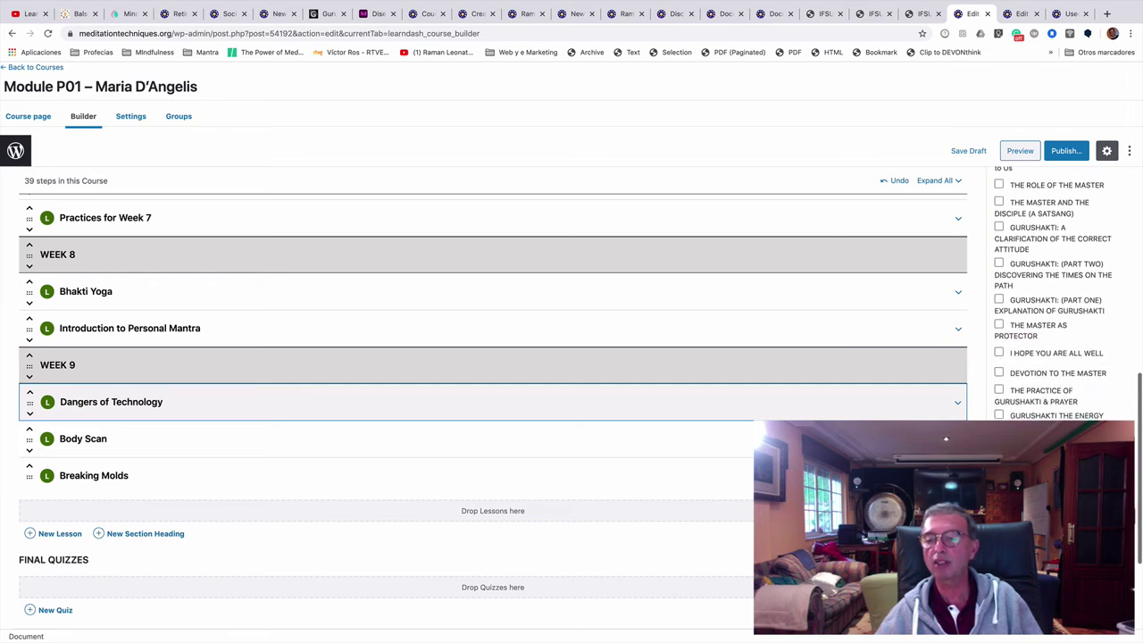
left_click(999, 386)
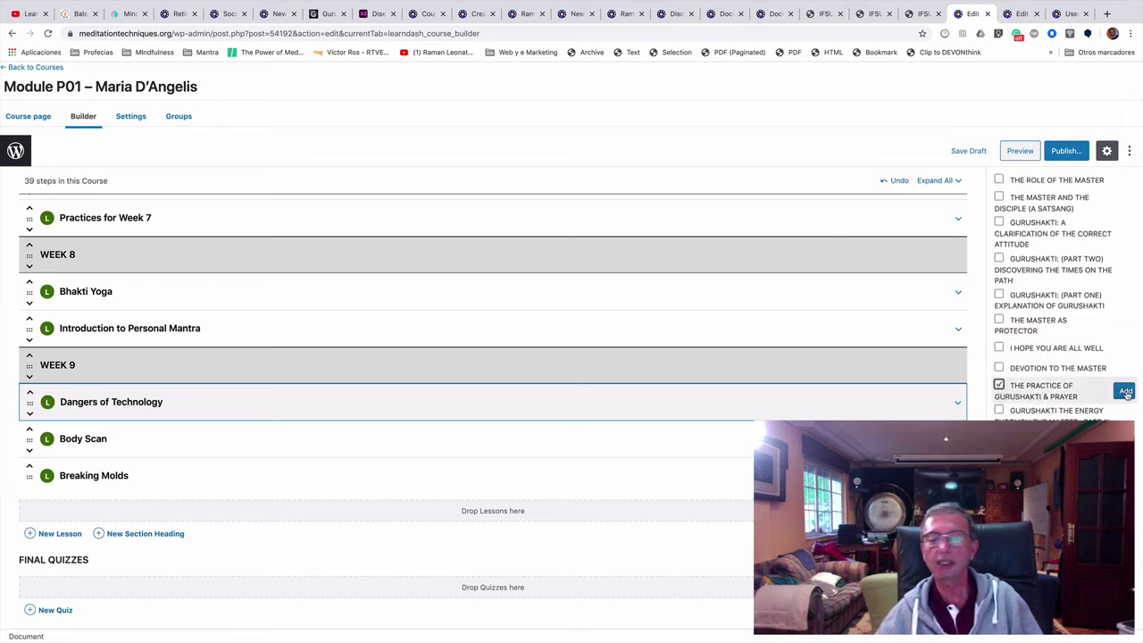
left_click(1125, 391)
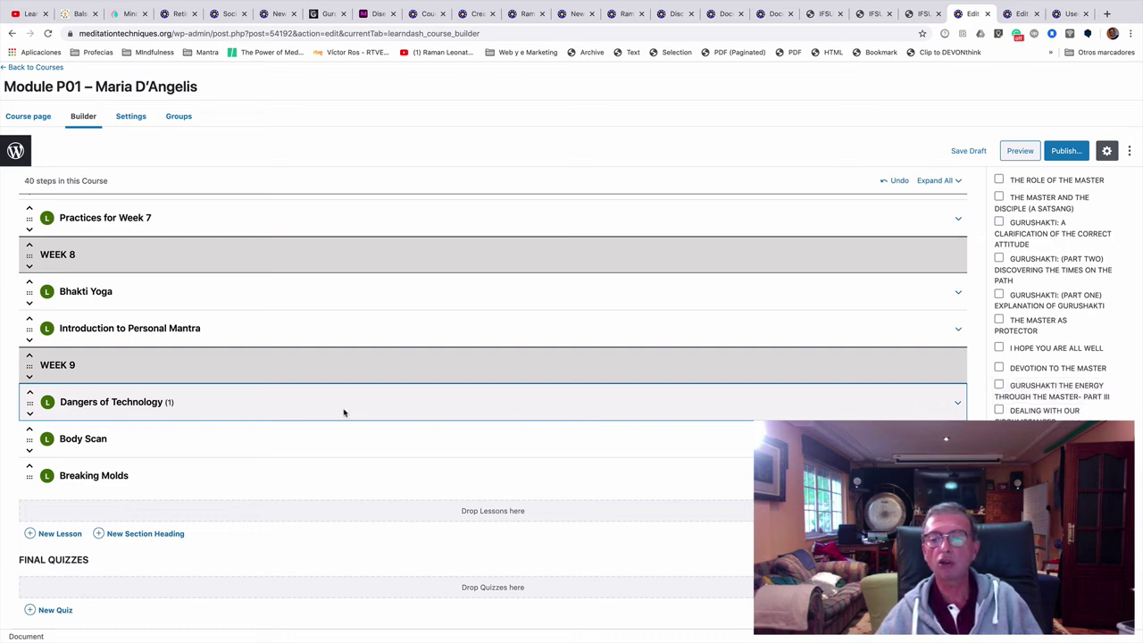
left_click(956, 403)
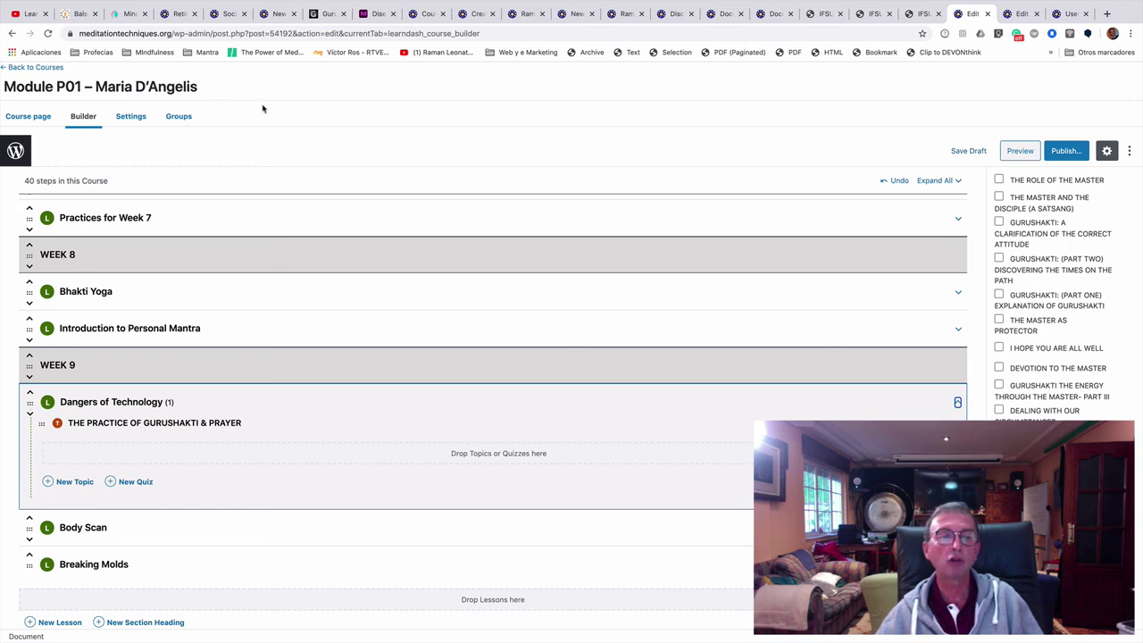
Step: Leave the Module P01 course builder for the courses list without saving the changes
left_click(27, 68)
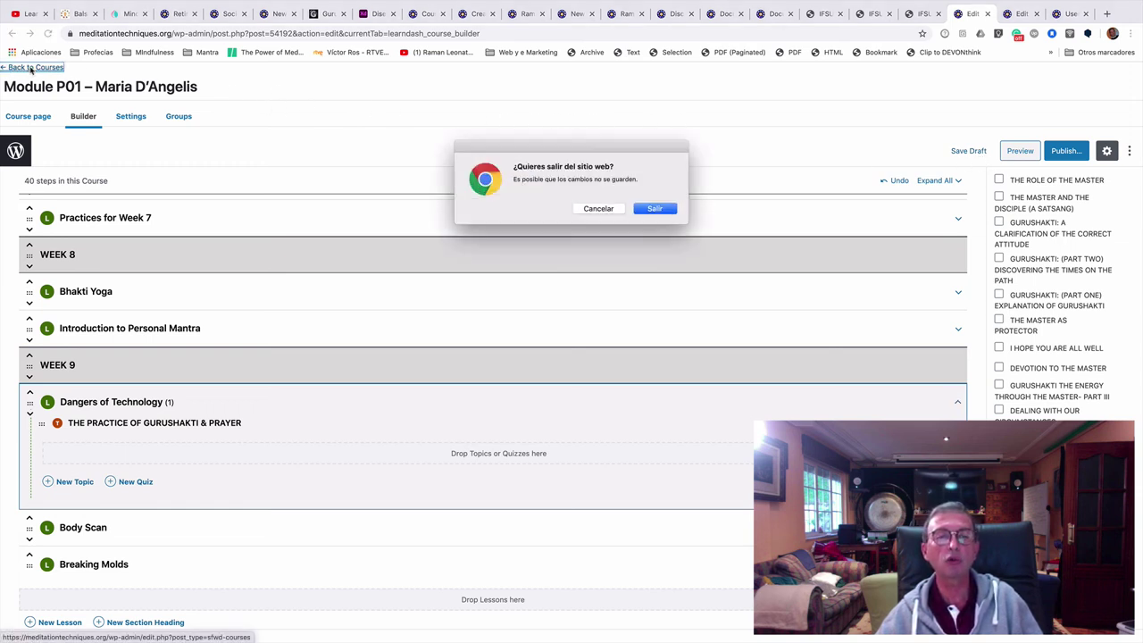
left_click(655, 209)
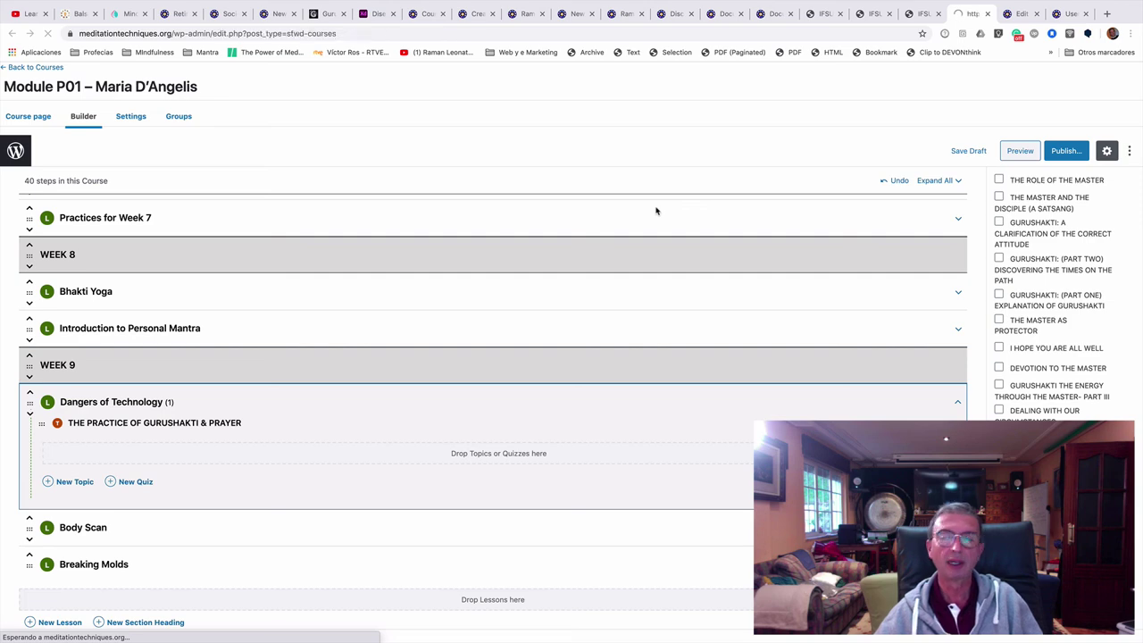